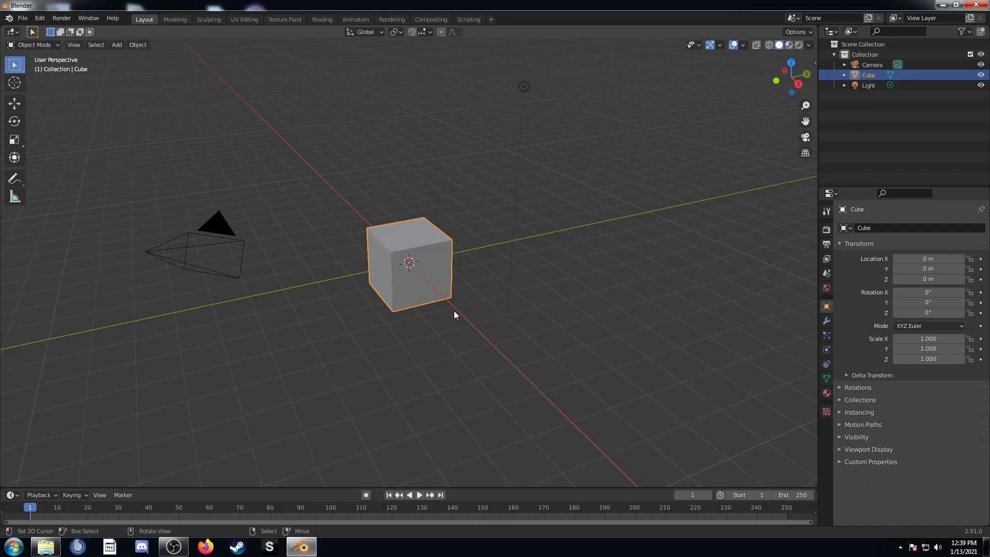
Delete the default cube and add a plane mesh in its place
{"action": "key", "text": "x"}
{"action": "left_click", "coordinate": [453, 310]}
{"action": "key", "text": "shift+a"}
{"action": "left_click", "coordinate": [488, 311]}
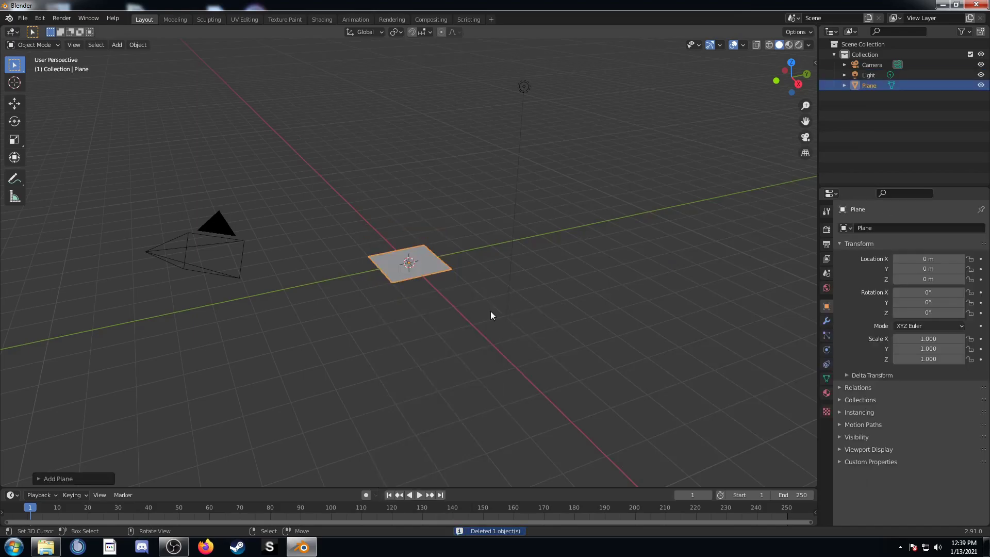
Change the main 3D view into a Shader Editor without its sidebar, and the Outliner area into a 3D Viewport
{"action": "left_click", "coordinate": [12, 32]}
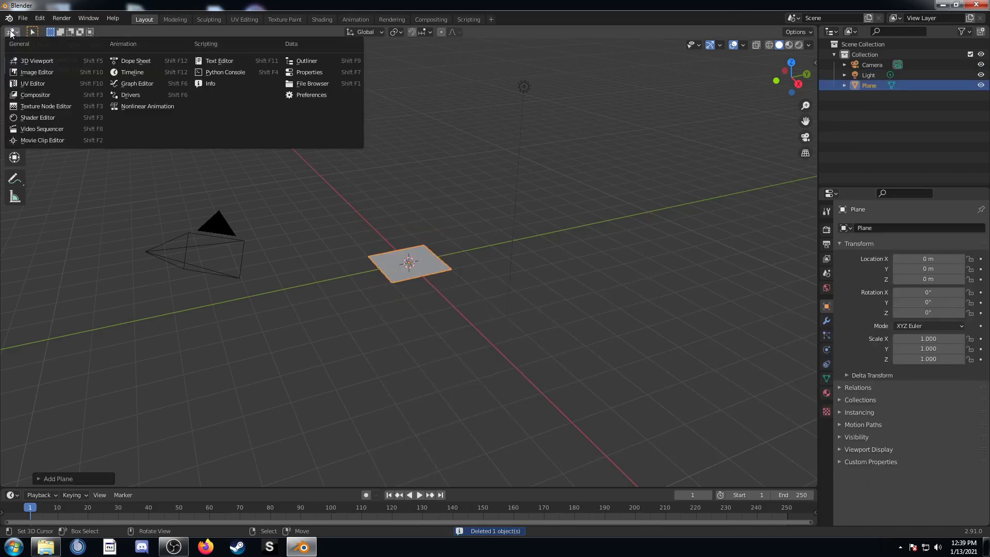
{"action": "left_click", "coordinate": [47, 118]}
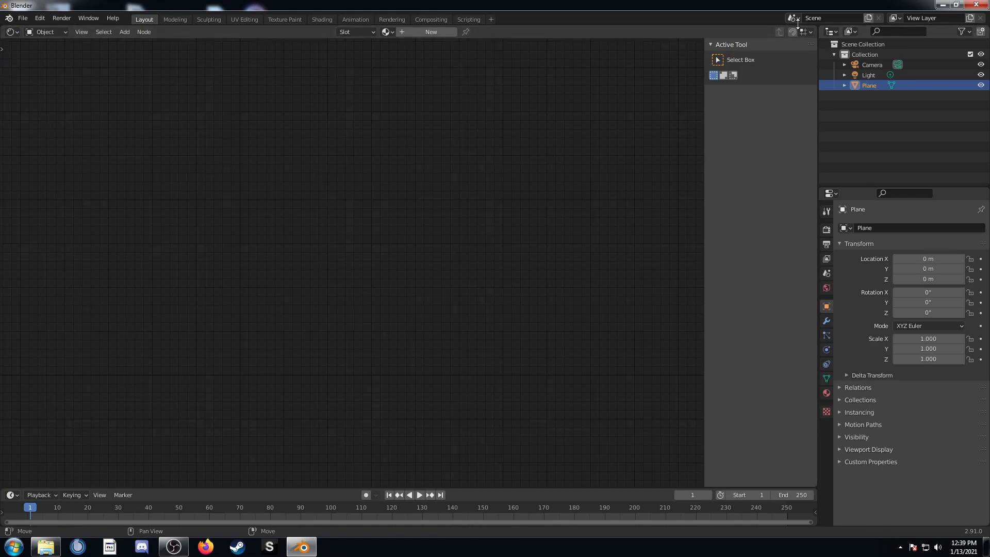
{"action": "left_click", "coordinate": [835, 31]}
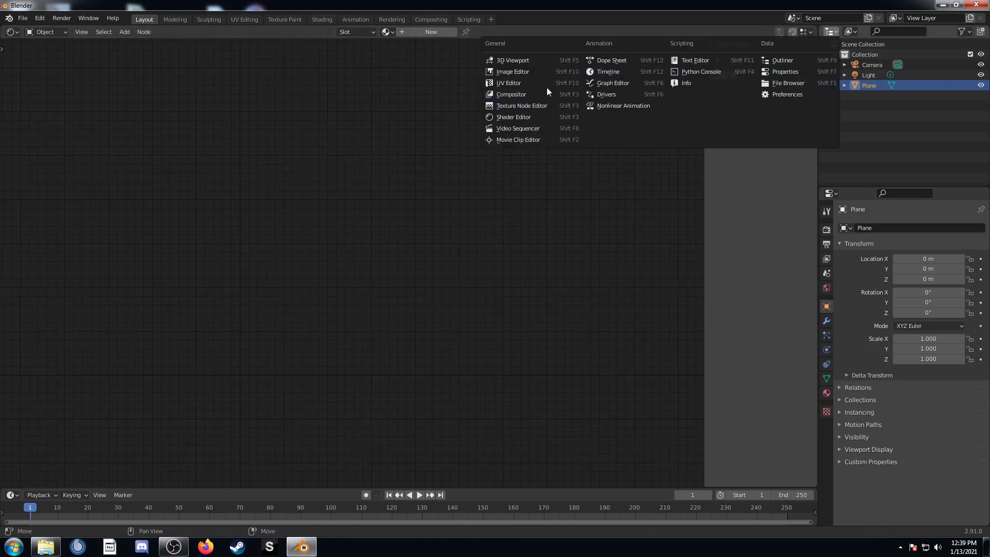
{"action": "left_click", "coordinate": [546, 60]}
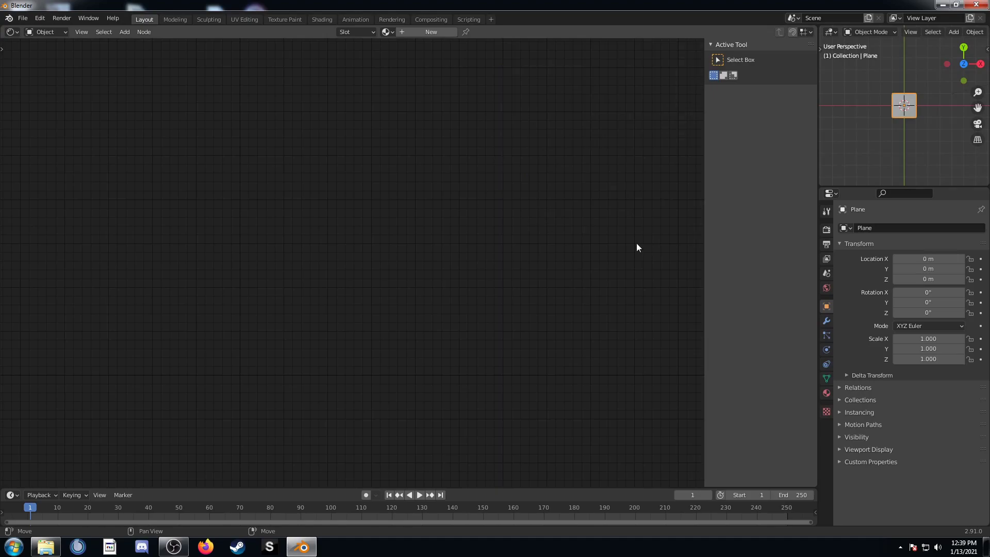
{"action": "key", "text": "n"}
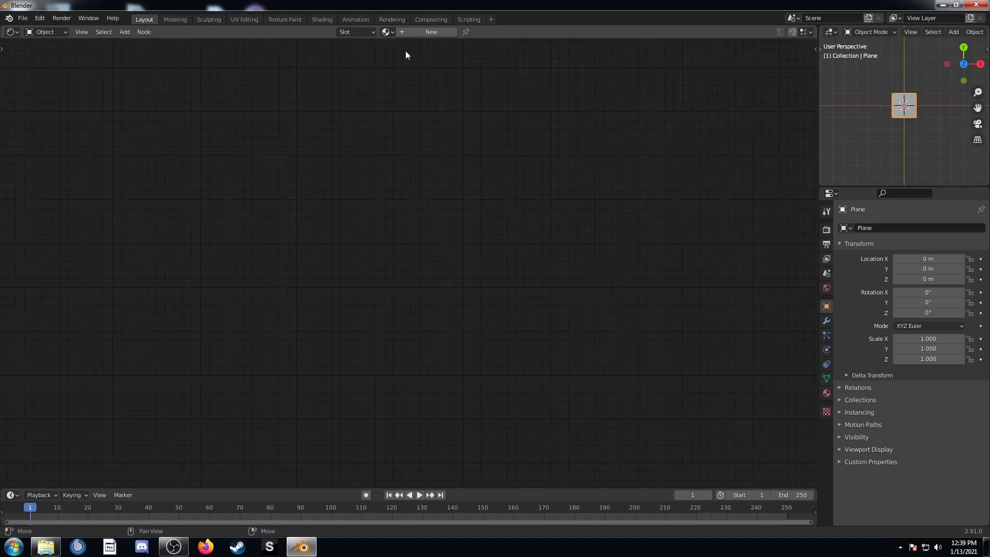
Assign the existing material named Material to the plane
{"action": "left_click", "coordinate": [387, 32]}
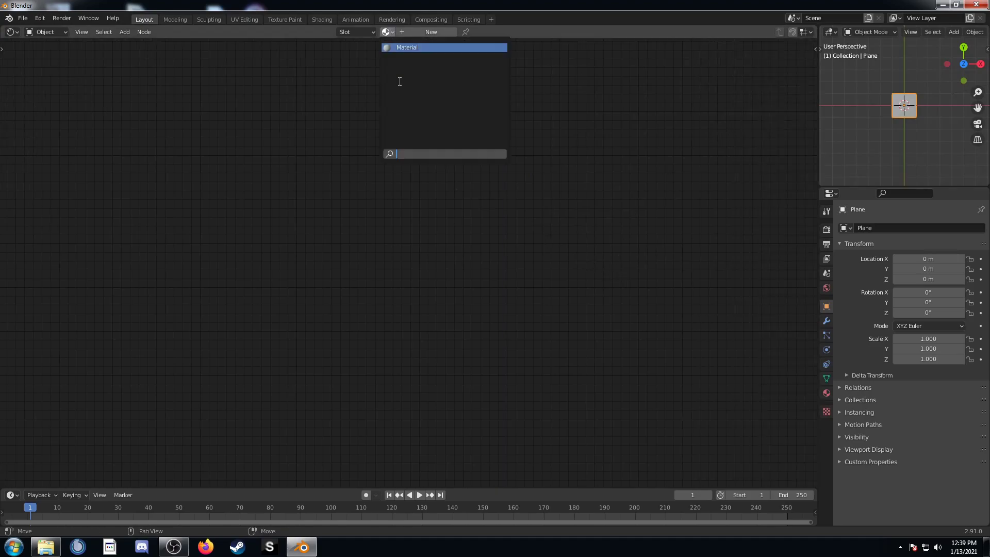
{"action": "left_click", "coordinate": [409, 48]}
{"action": "scroll", "coordinate": [469, 332], "scroll_direction": "down", "scroll_amount": 4}
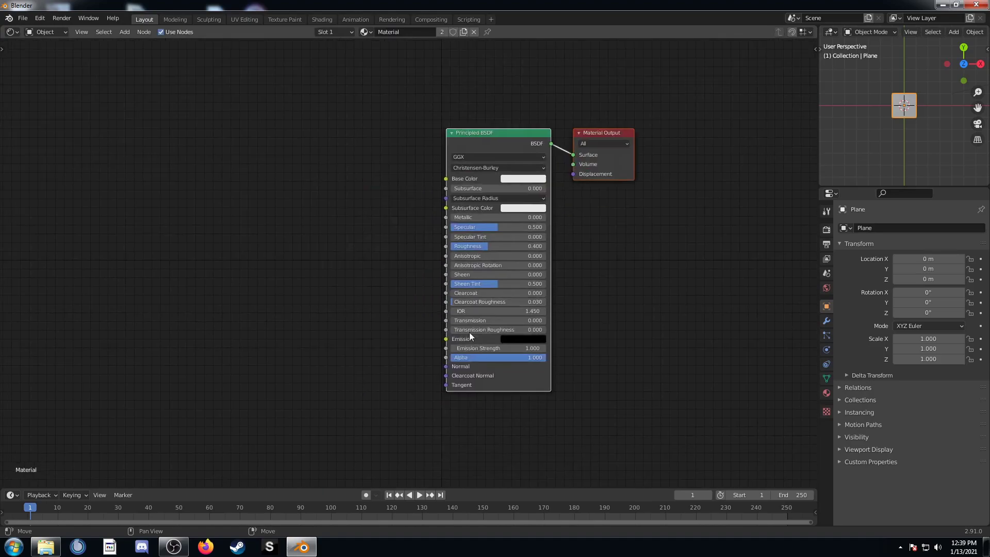
{"action": "middle_click_drag", "start_coordinate": [441, 301], "coordinate": [437, 335]}
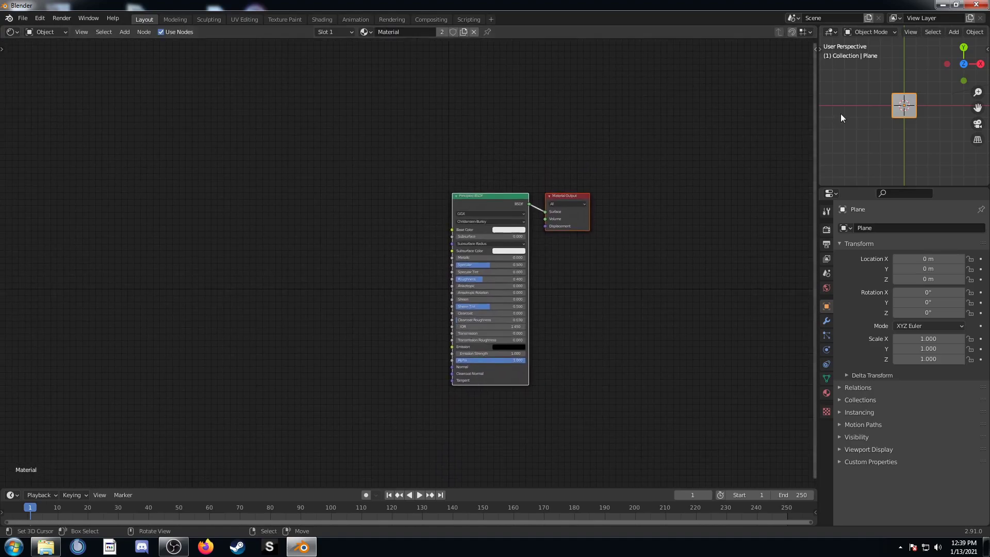
Enlarge the small 3D Viewport area and switch it to Rendered shading
{"action": "scroll", "coordinate": [908, 138], "scroll_direction": "up", "scroll_amount": 4}
{"action": "scroll", "coordinate": [880, 133], "scroll_direction": "up", "scroll_amount": 2}
{"action": "left_click_drag", "start_coordinate": [816, 115], "coordinate": [727, 121]}
{"action": "left_click_drag", "start_coordinate": [788, 185], "coordinate": [835, 285]}
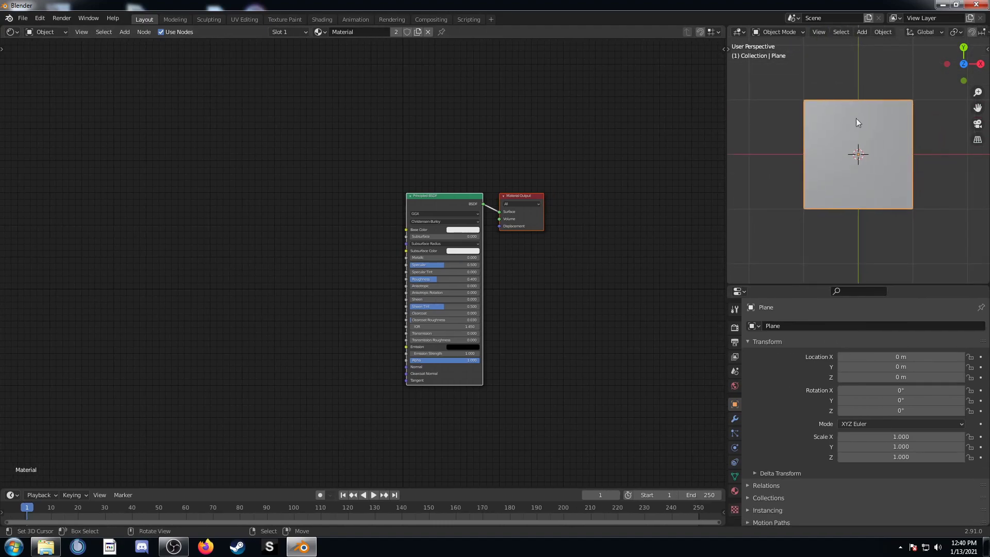
{"action": "key", "text": "z"}
{"action": "left_click", "coordinate": [894, 130]}
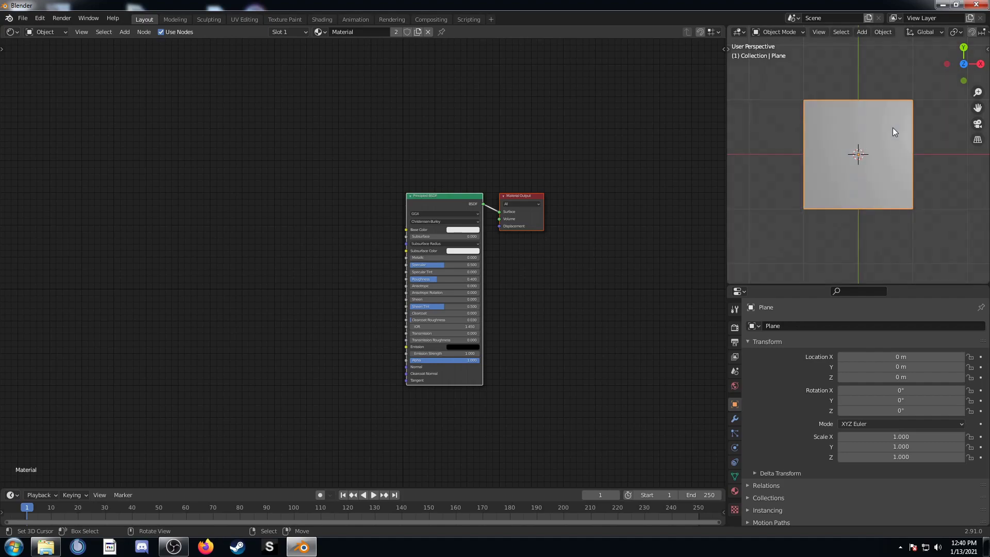
Set the render engine to Cycles with the Experimental feature set and GPU Compute as the device
{"action": "left_click", "coordinate": [735, 327]}
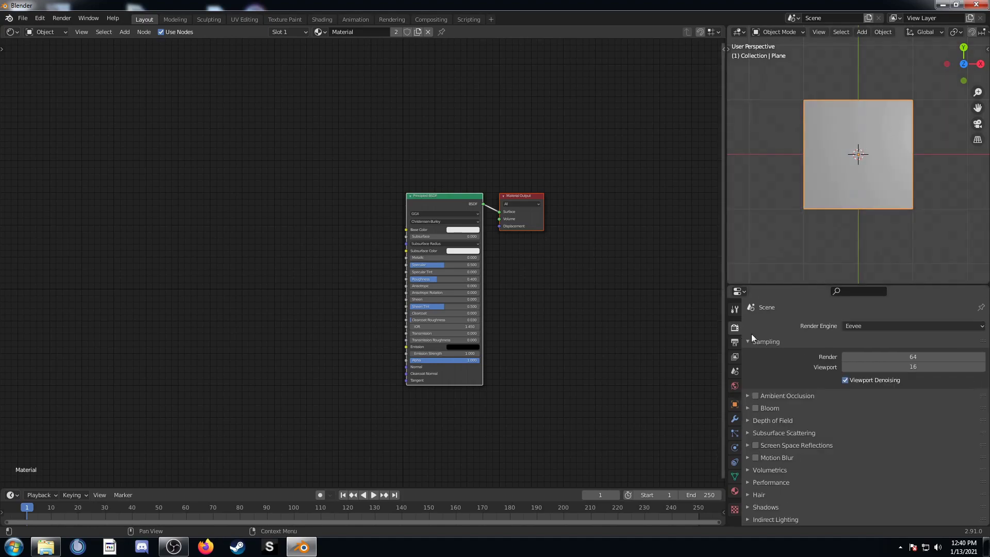
{"action": "left_click", "coordinate": [892, 327]}
{"action": "left_click", "coordinate": [874, 357]}
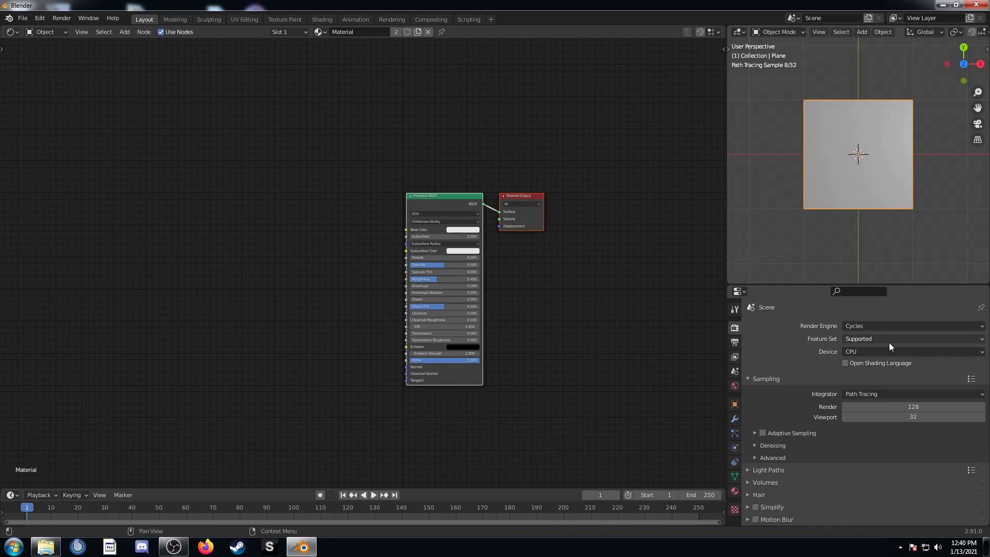
{"action": "left_click", "coordinate": [888, 340]}
{"action": "left_click", "coordinate": [881, 359]}
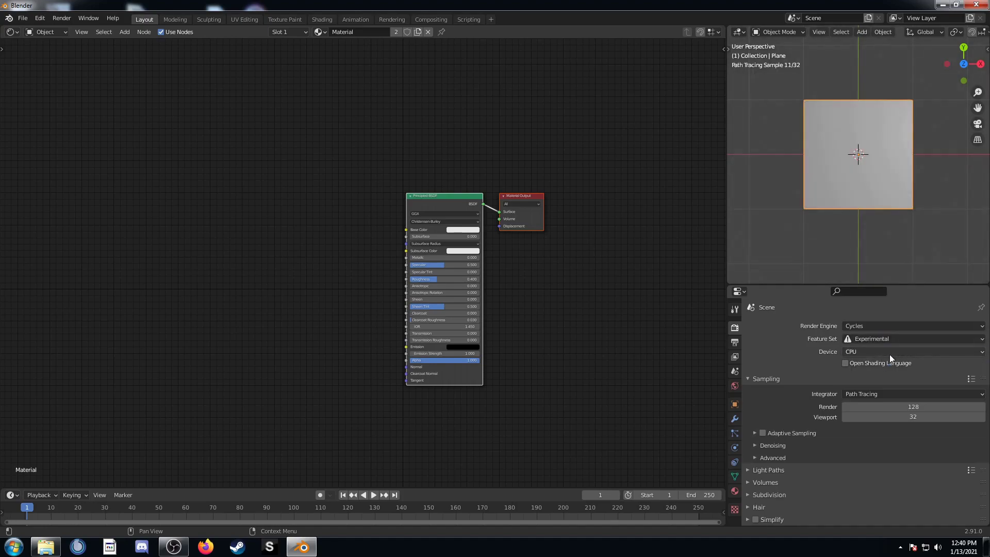
{"action": "left_click", "coordinate": [888, 354]}
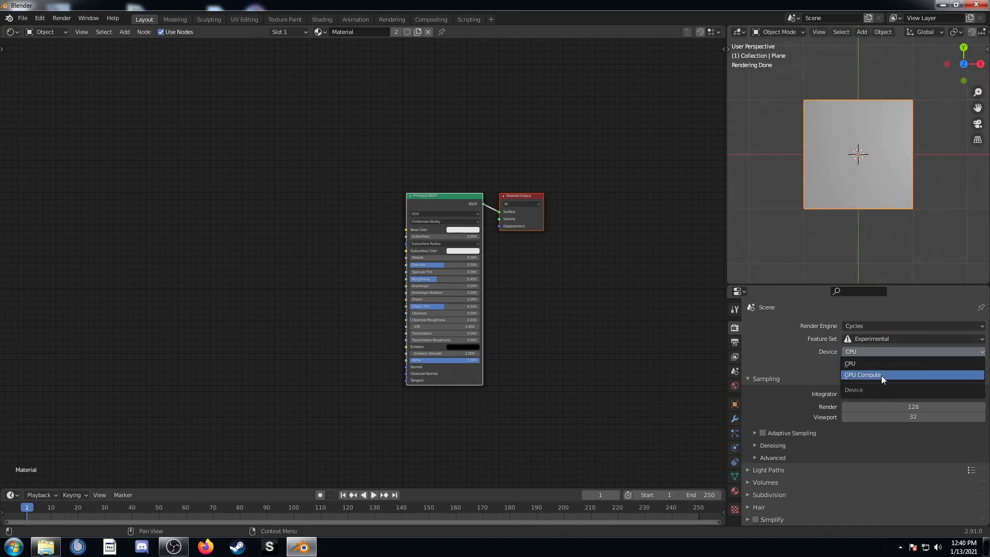
{"action": "left_click", "coordinate": [881, 376]}
Add a Subdivision Surface modifier to the plane and enable Adaptive Subdivision
{"action": "left_click", "coordinate": [734, 419]}
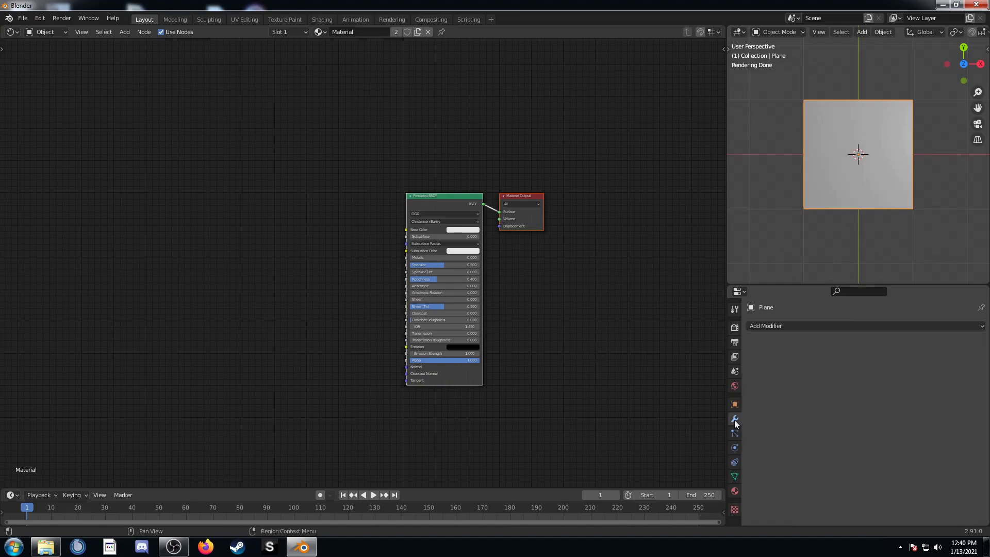
{"action": "left_click", "coordinate": [882, 325]}
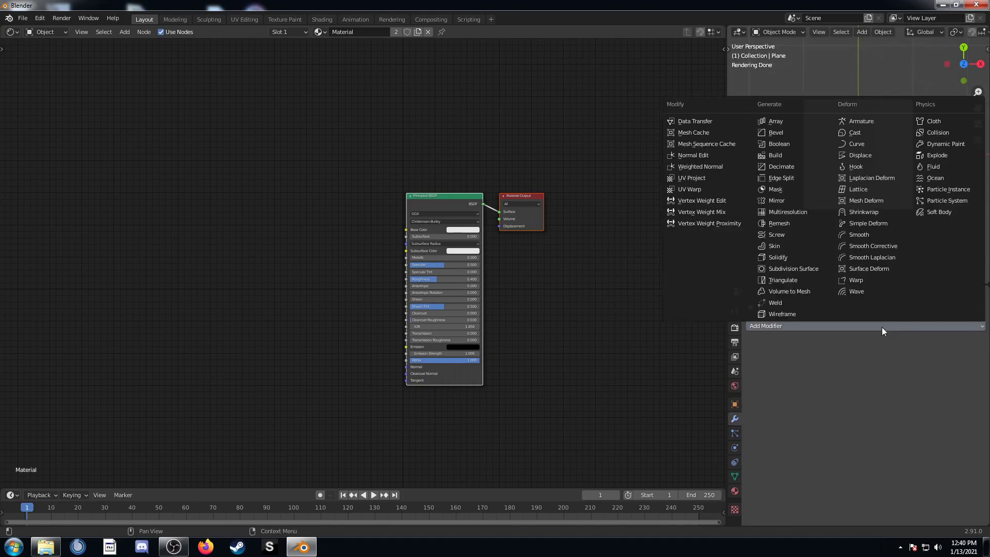
{"action": "left_click", "coordinate": [802, 270]}
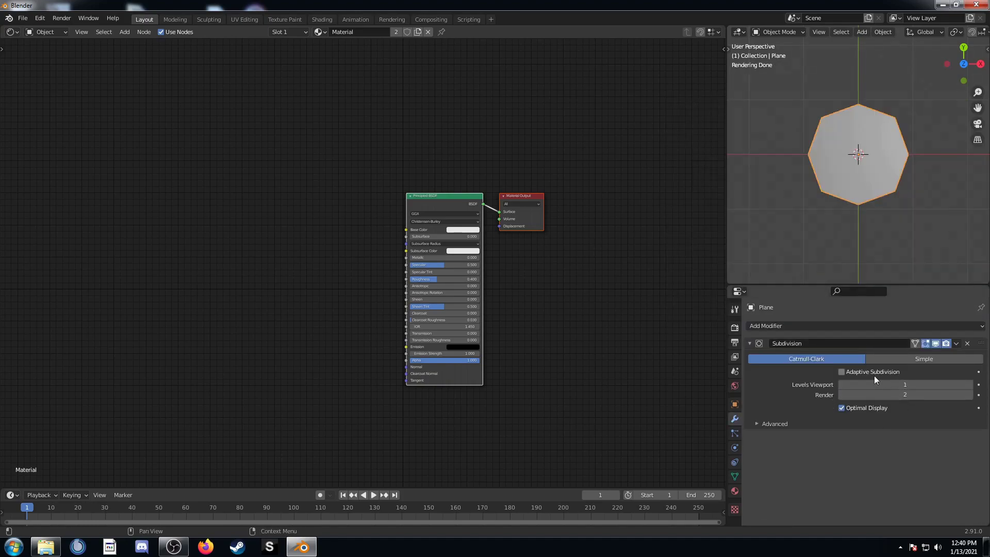
{"action": "left_click", "coordinate": [843, 371]}
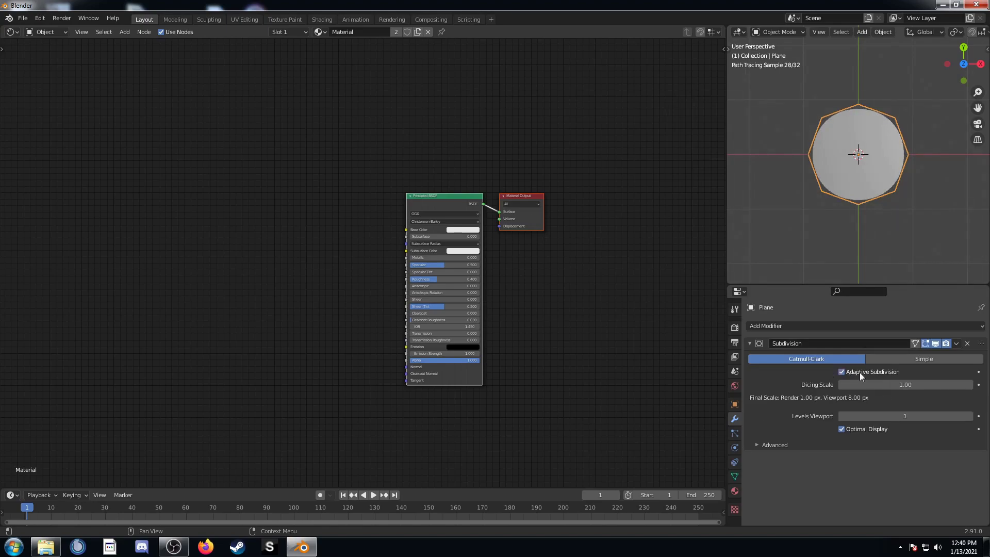
Switch the plane's Subdivision modifier to Simple and set its viewport levels to 6
{"action": "left_click", "coordinate": [734, 327]}
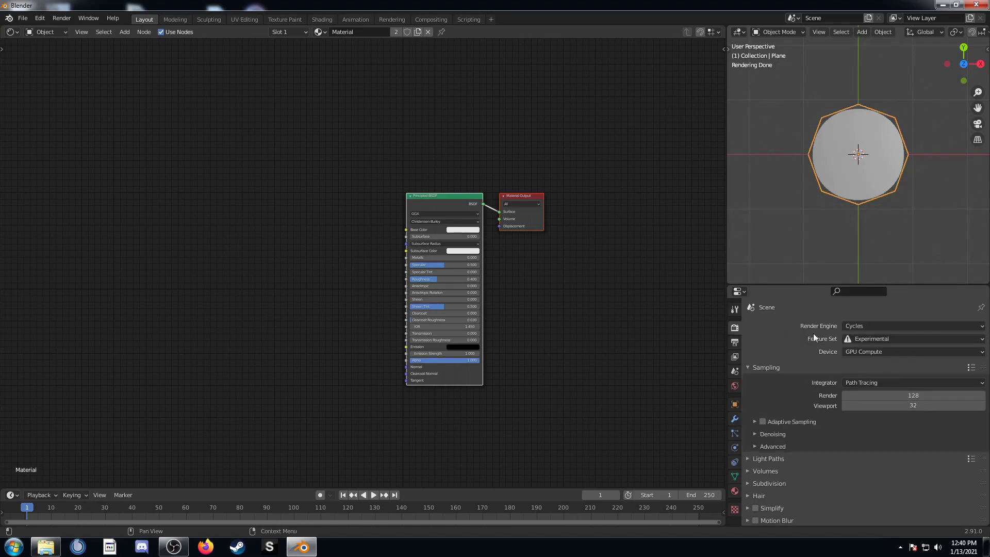
{"action": "left_click", "coordinate": [734, 419]}
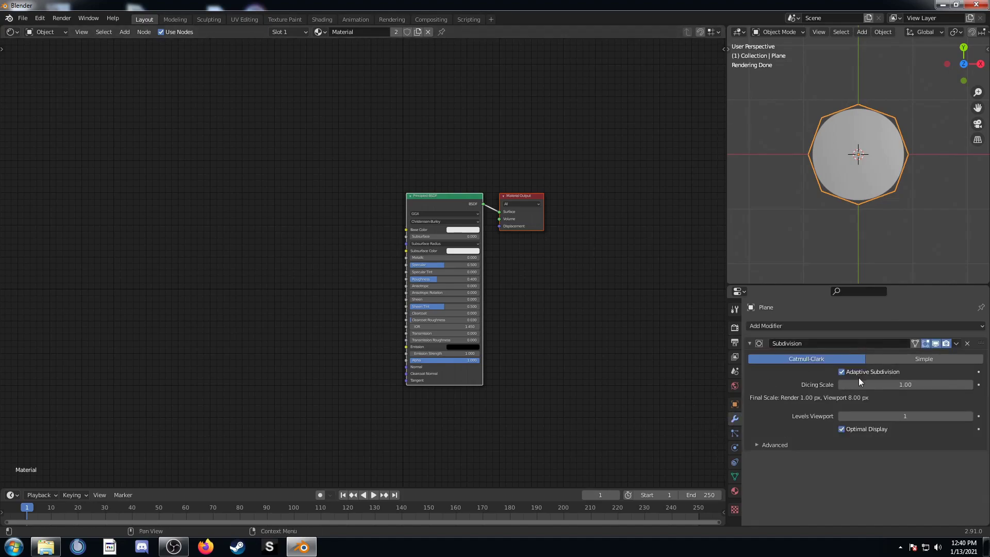
{"action": "left_click", "coordinate": [925, 359]}
{"action": "left_click", "coordinate": [922, 416]}
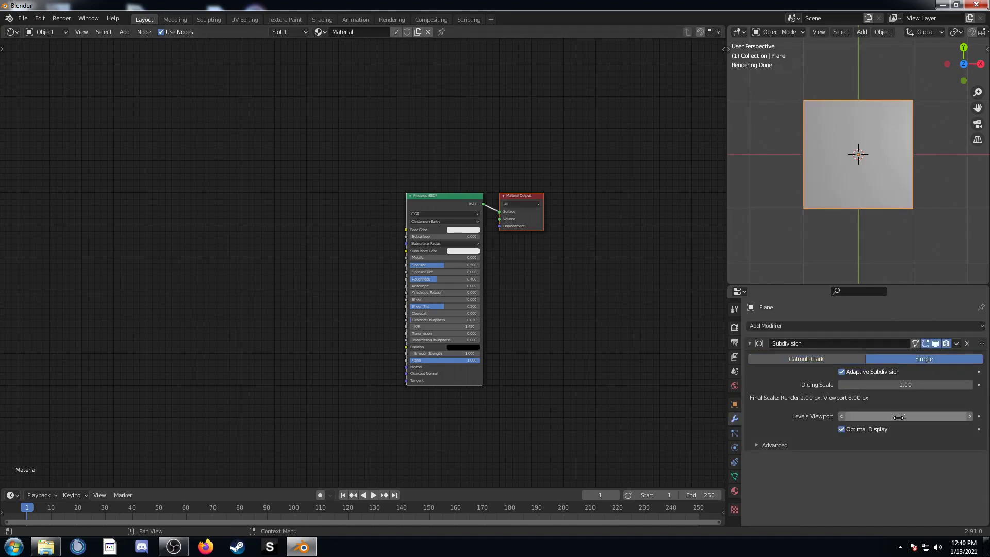
{"action": "type", "text": "6"}
{"action": "key", "text": "Return"}
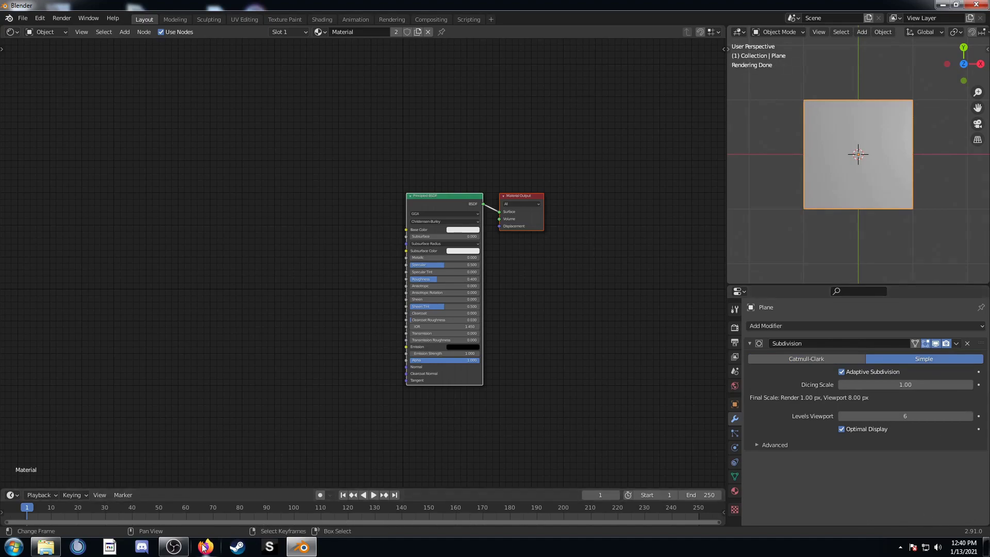
Set the material's surface displacement method to Displacement Only
{"action": "left_click", "coordinate": [734, 490]}
{"action": "scroll", "coordinate": [805, 422], "scroll_direction": "down", "scroll_amount": 10}
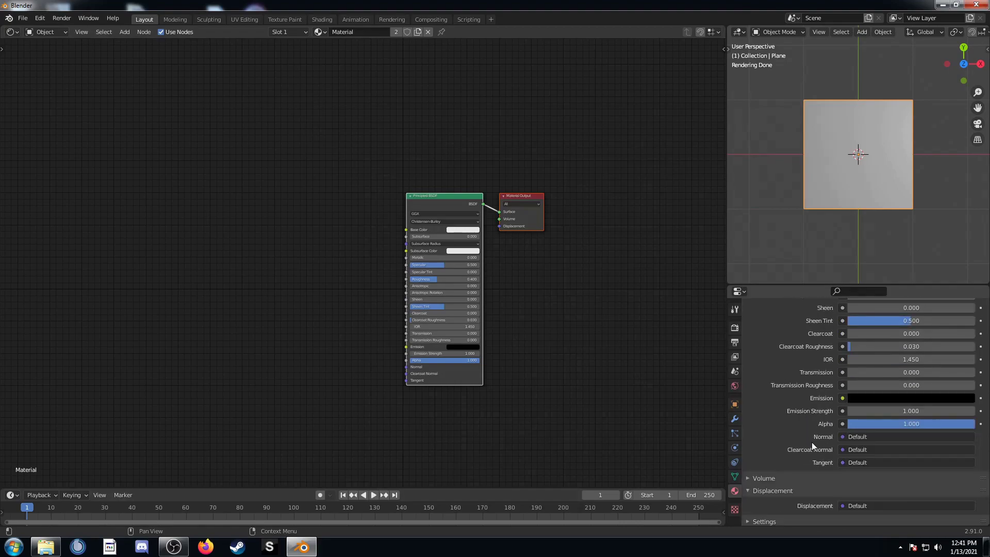
{"action": "left_click", "coordinate": [764, 495]}
{"action": "scroll", "coordinate": [833, 456], "scroll_direction": "down", "scroll_amount": 5}
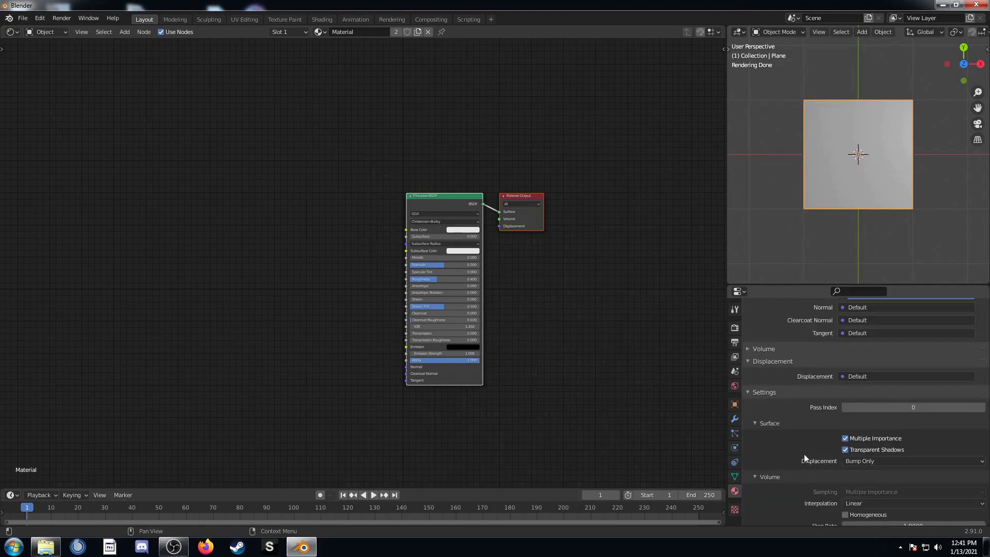
{"action": "scroll", "coordinate": [797, 472], "scroll_direction": "down", "scroll_amount": 2}
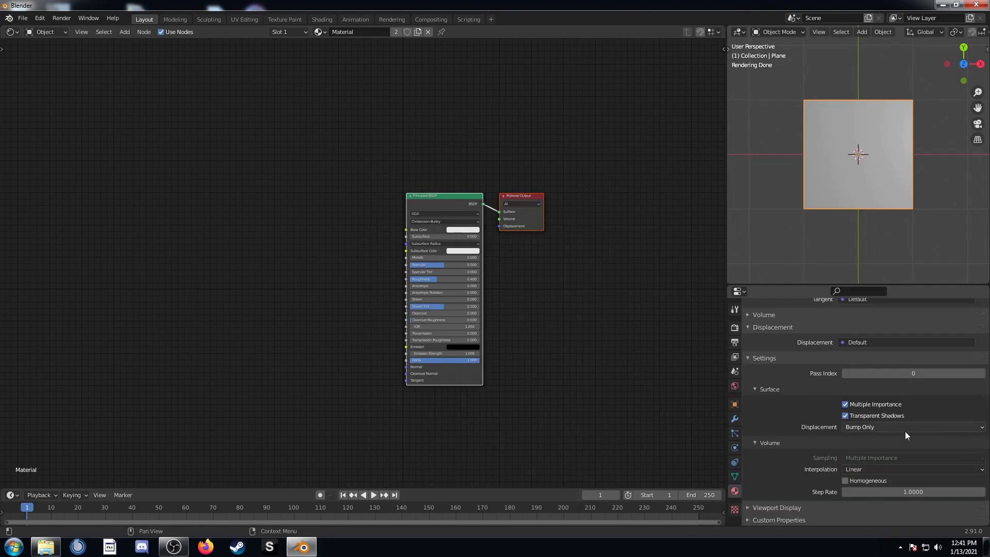
{"action": "left_click", "coordinate": [875, 427]}
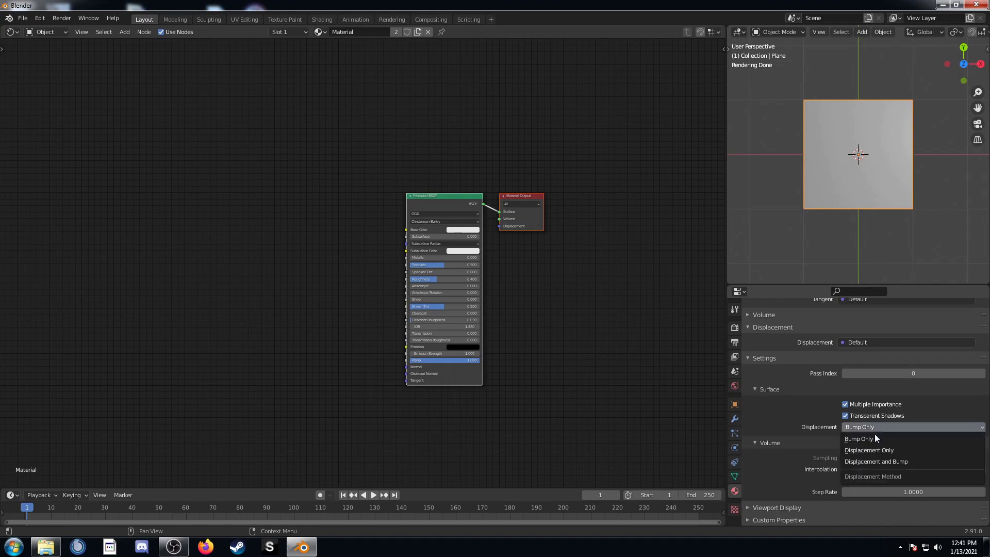
{"action": "left_click", "coordinate": [873, 451]}
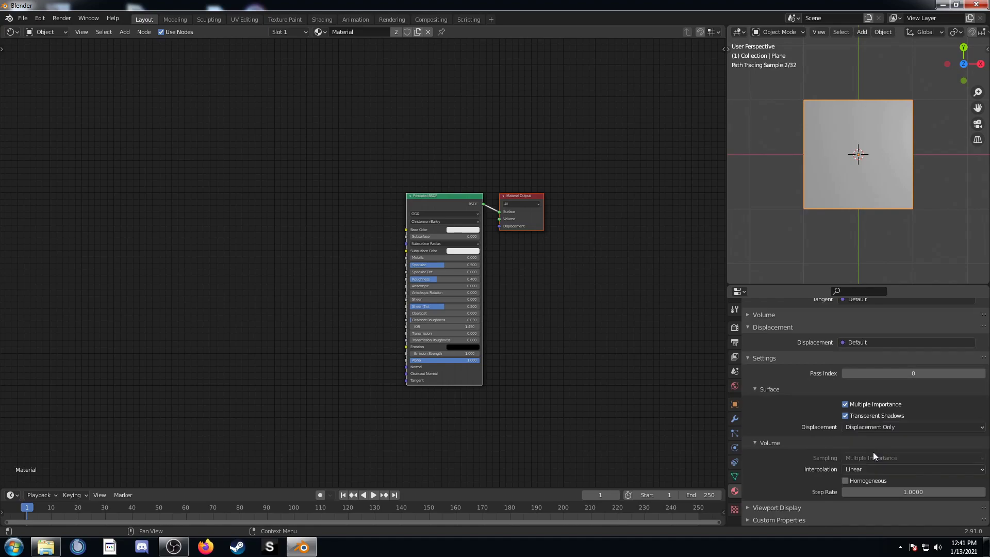
Set the Cycles subdivision dicing rate for renders to 4 px
{"action": "left_click", "coordinate": [735, 328]}
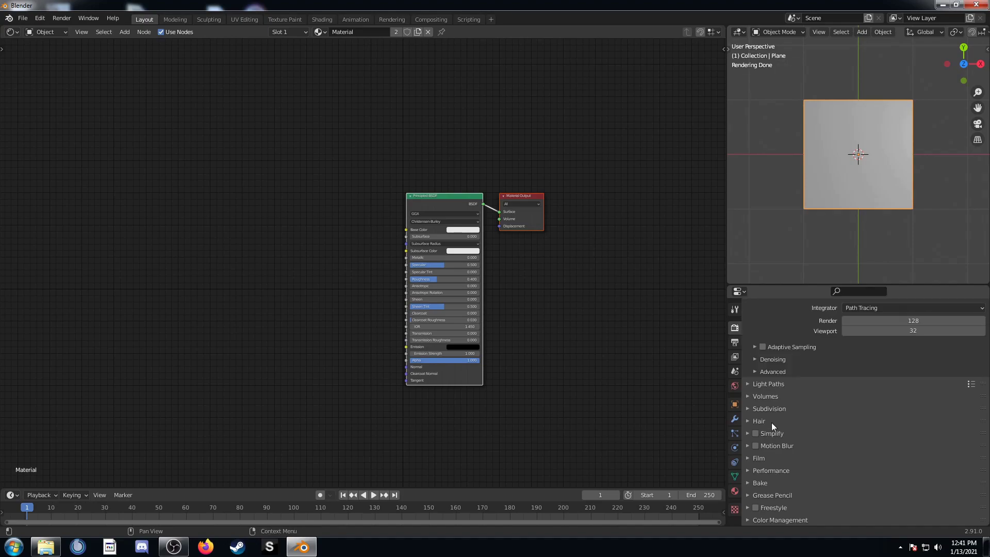
{"action": "left_click", "coordinate": [749, 409]}
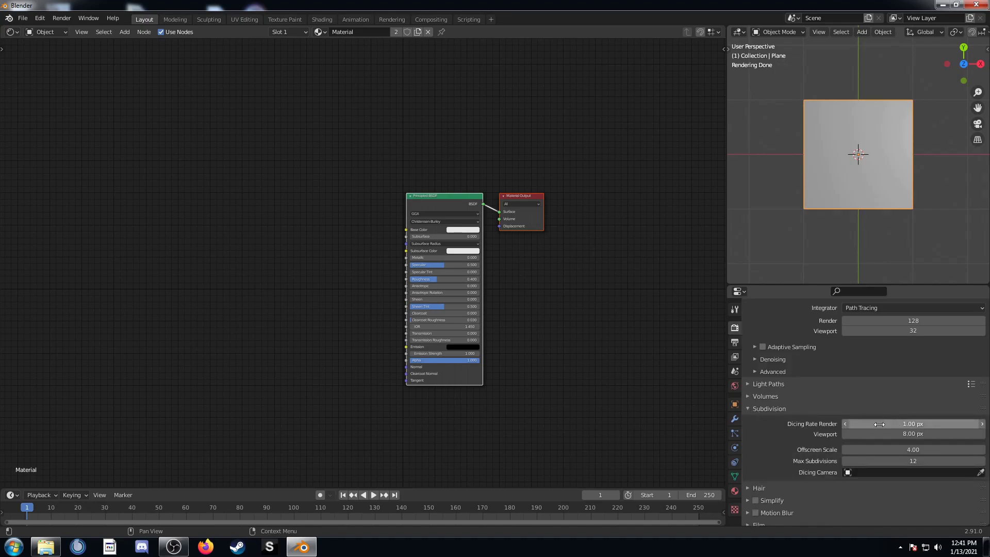
{"action": "left_click", "coordinate": [912, 424]}
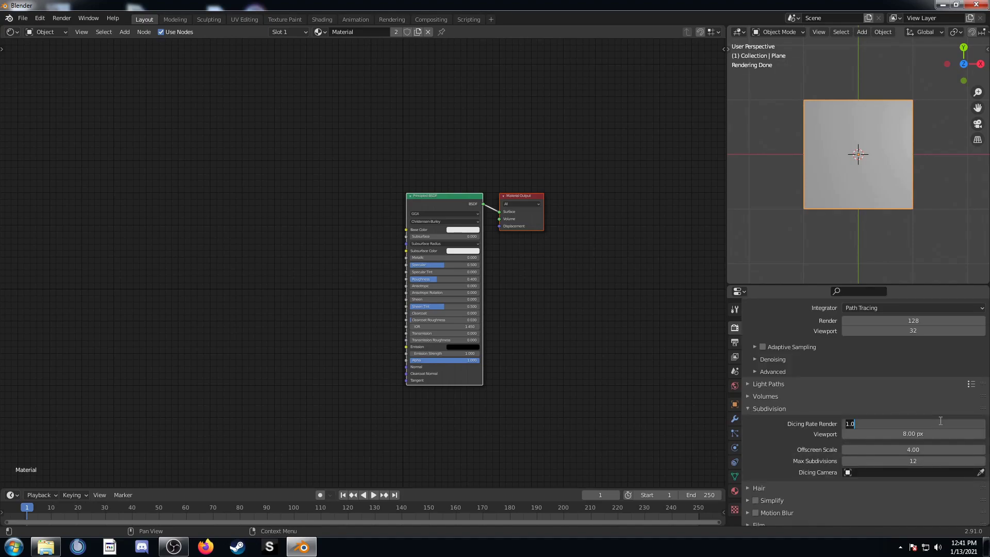
{"action": "type", "text": "4"}
{"action": "key", "text": "Return"}
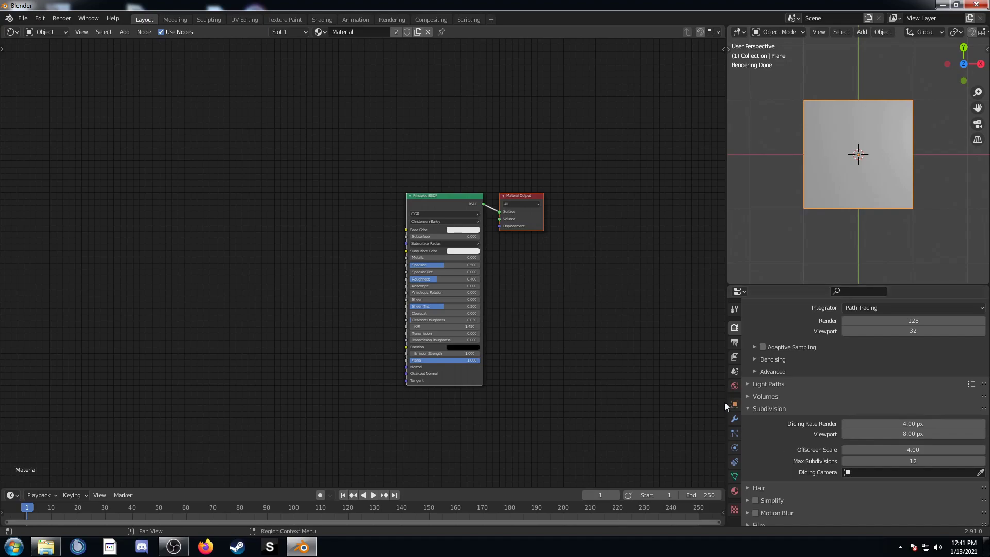
Delete the default light from the scene
{"action": "middle_click_drag", "start_coordinate": [858, 201], "coordinate": [895, 127]}
{"action": "left_click", "coordinate": [892, 111]}
{"action": "key", "text": "x"}
{"action": "left_click", "coordinate": [886, 112]}
{"action": "middle_click_drag", "start_coordinate": [882, 165], "coordinate": [890, 181]}
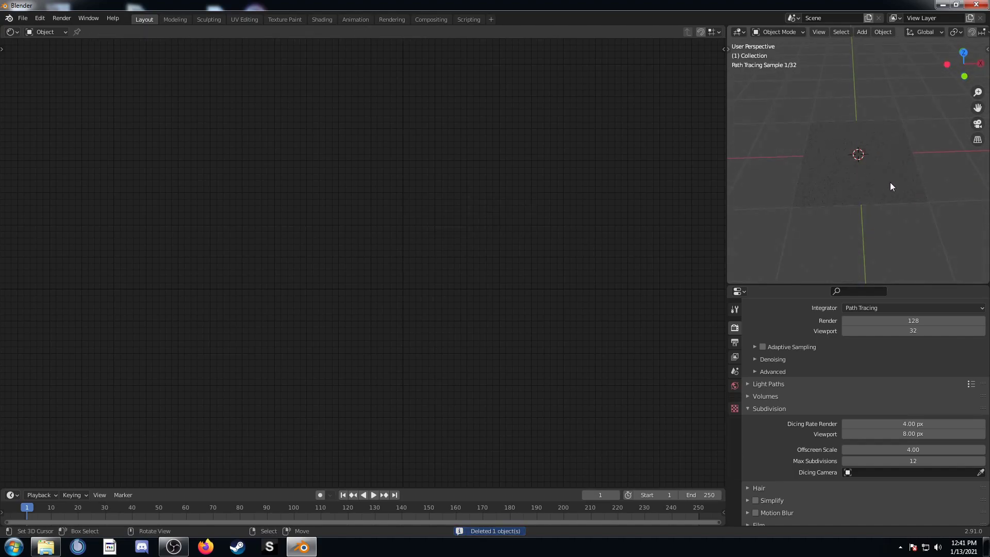
Select the plane and assign an Environment Texture to the world background color
{"action": "left_click", "coordinate": [867, 156]}
{"action": "left_click", "coordinate": [734, 386]}
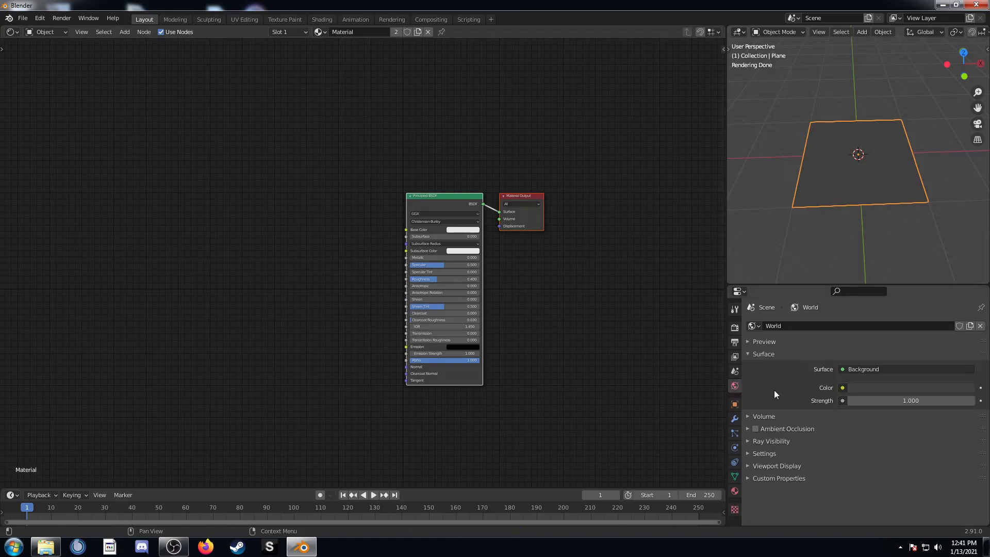
{"action": "left_click", "coordinate": [842, 388]}
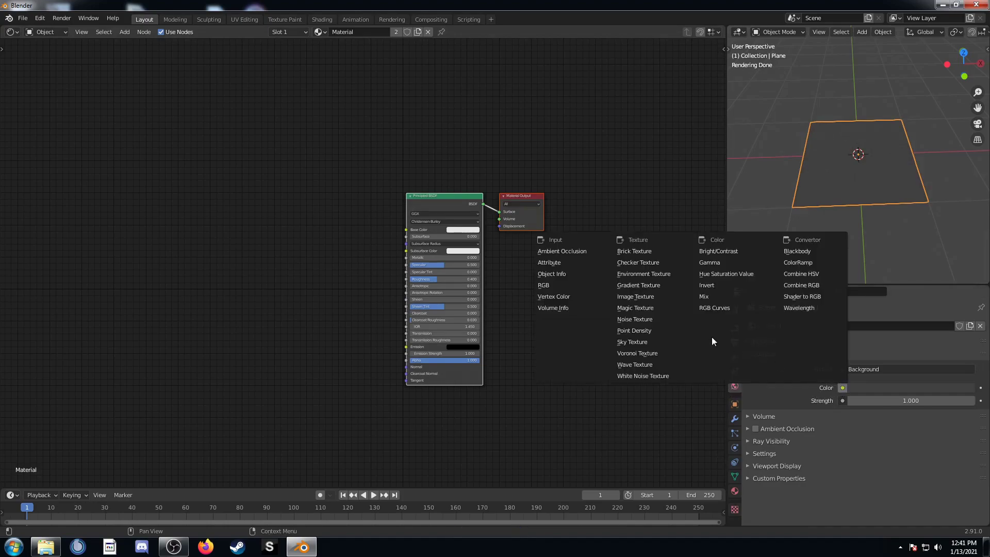
{"action": "left_click", "coordinate": [653, 273]}
Load cape_hill_4k.hdr from the HDRIHaven folder as the world's environment image
{"action": "left_click", "coordinate": [938, 401]}
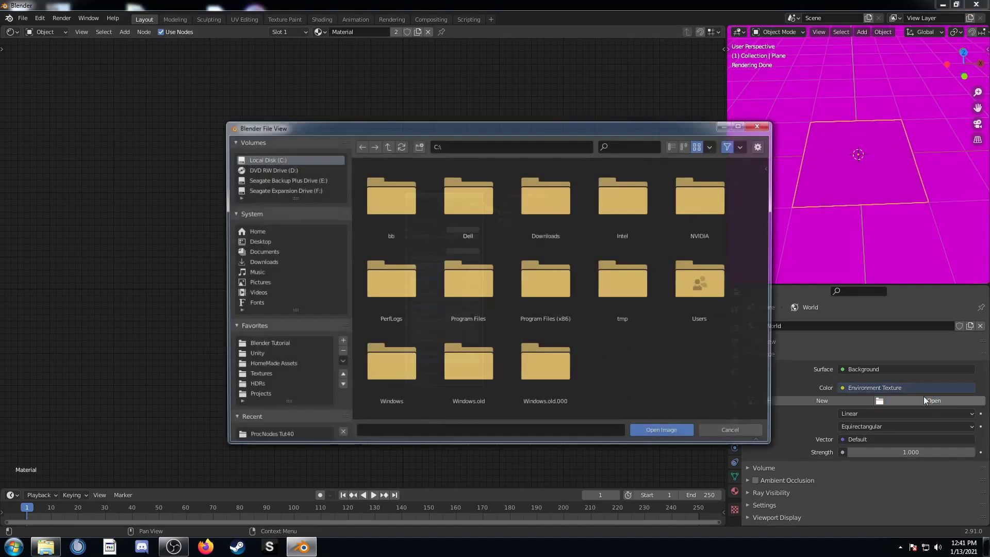
{"action": "left_click", "coordinate": [255, 386]}
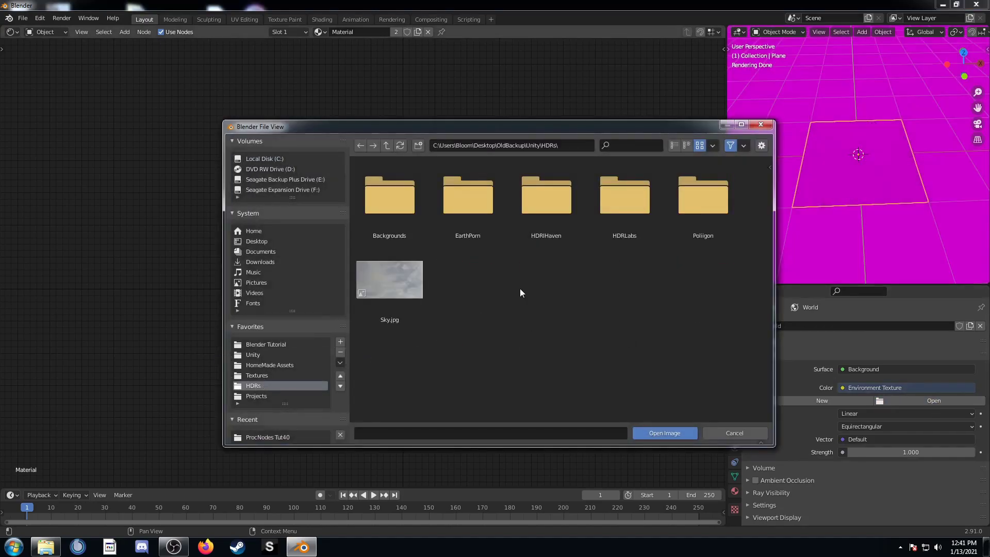
{"action": "double_click", "coordinate": [540, 221]}
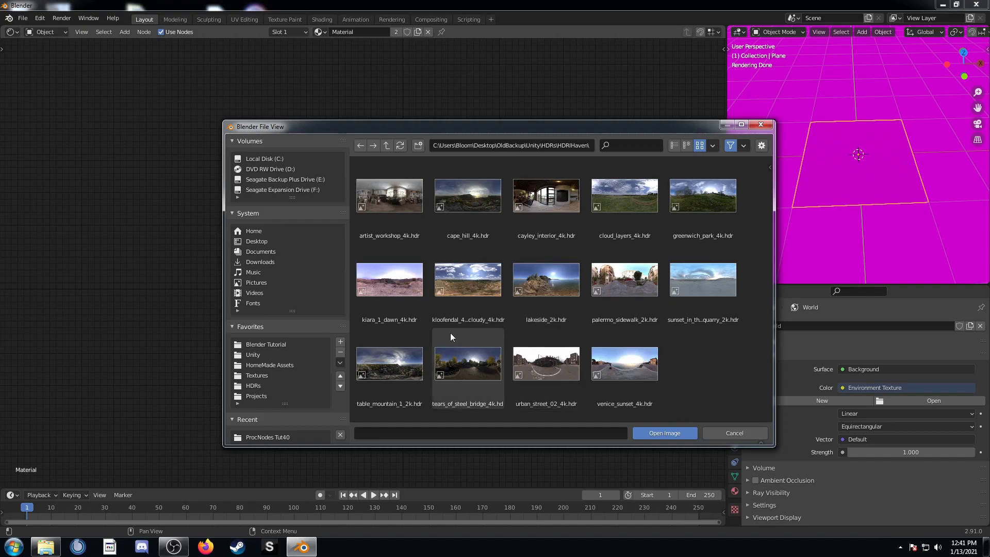
{"action": "double_click", "coordinate": [457, 199]}
{"action": "scroll", "coordinate": [907, 216], "scroll_direction": "down", "scroll_amount": 4}
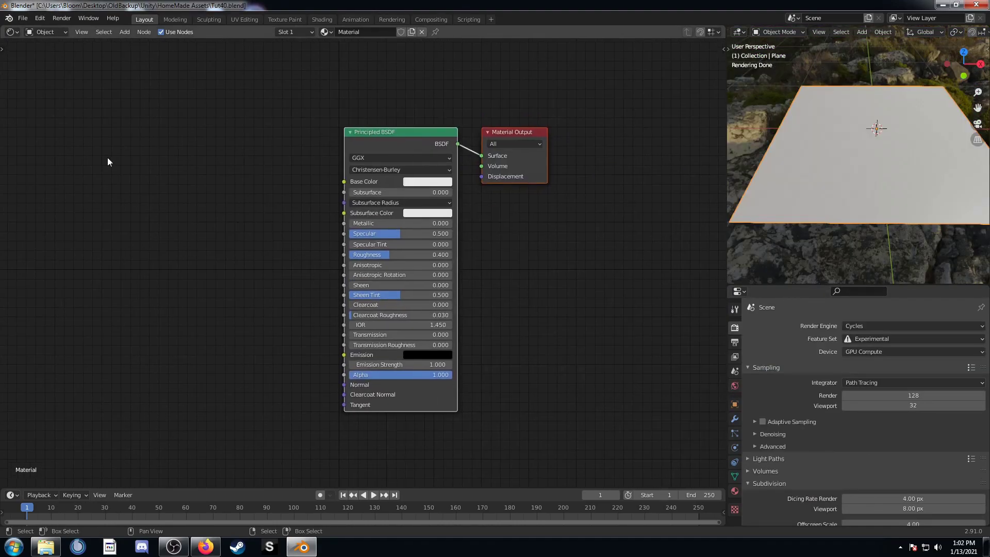
Show the World shader nodes and add Texture Coordinate and Mapping nodes to the environment texture
{"action": "left_click", "coordinate": [42, 33]}
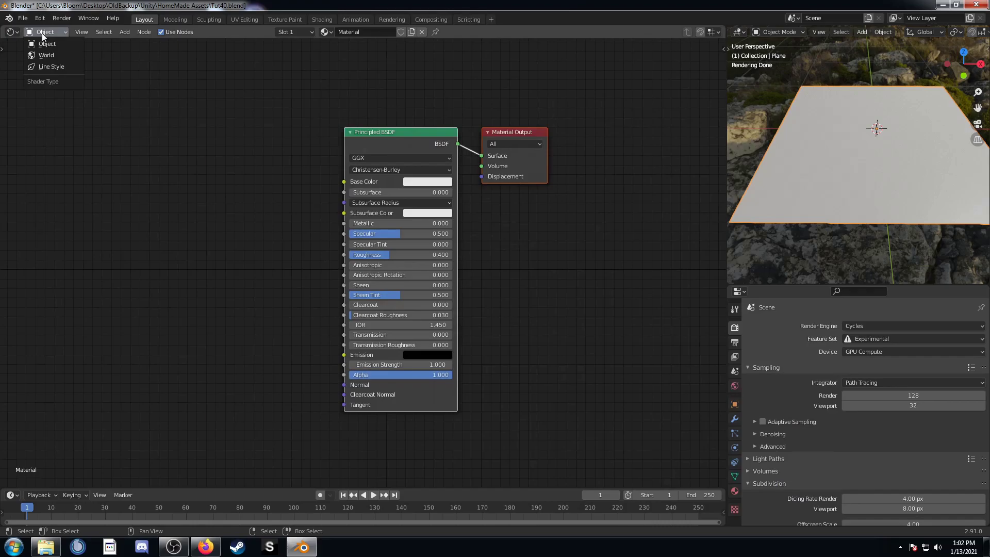
{"action": "left_click", "coordinate": [49, 57]}
{"action": "middle_click_drag", "start_coordinate": [280, 312], "coordinate": [353, 371]}
{"action": "mouse_move", "coordinate": [389, 284]}
{"action": "left_mouse_down"}
{"action": "mouse_move", "coordinate": [402, 263]}
{"action": "mouse_move", "coordinate": [403, 279]}
{"action": "left_mouse_up"}
{"action": "middle_click_drag", "start_coordinate": [207, 377], "coordinate": [298, 368]}
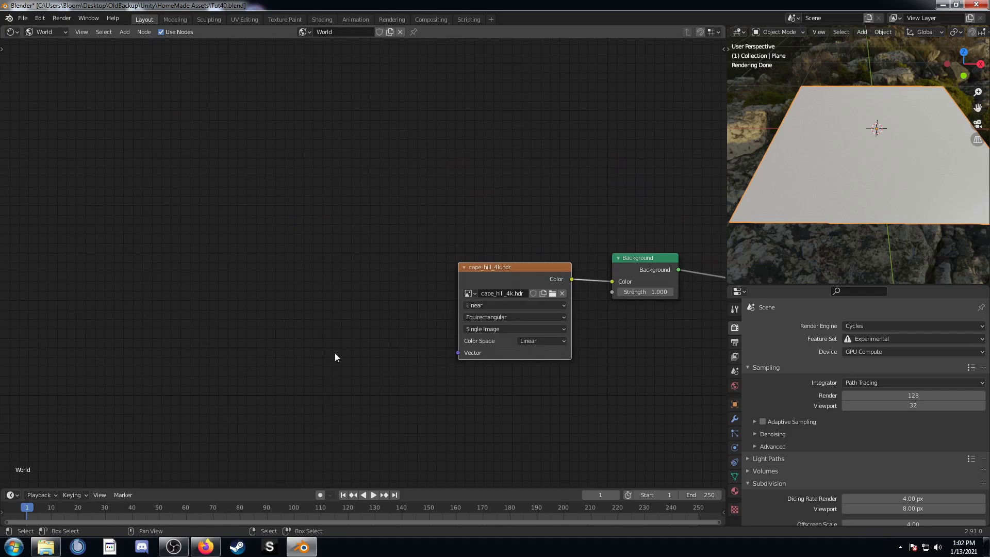
{"action": "key", "text": "ctrl+t"}
{"action": "middle_click_drag", "start_coordinate": [205, 357], "coordinate": [258, 385]}
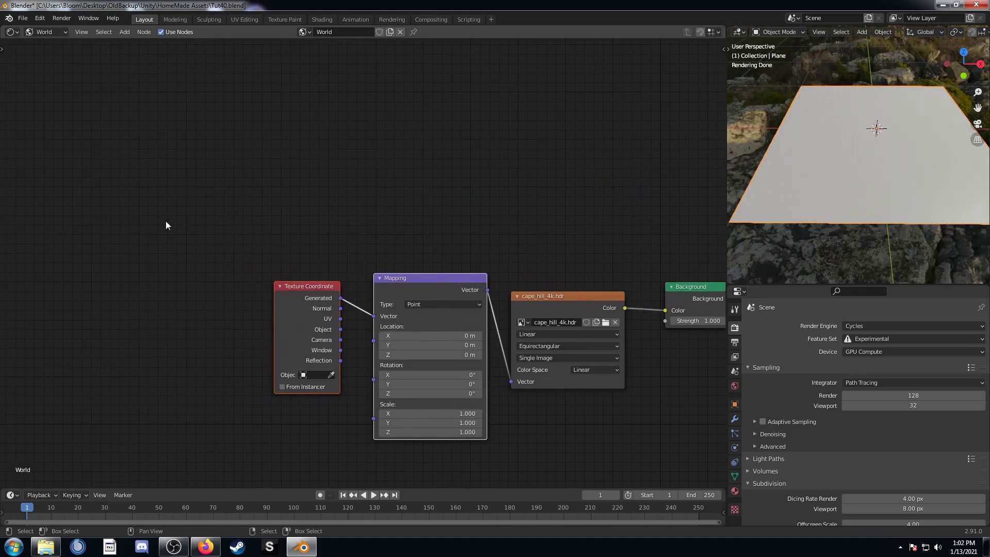
{"action": "left_click", "coordinate": [39, 18]}
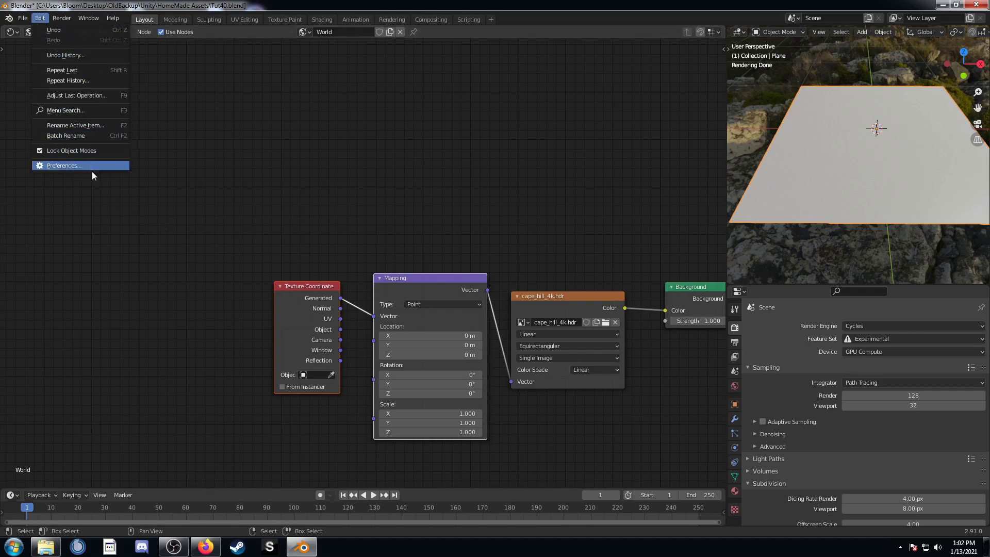
{"action": "middle_click_drag", "start_coordinate": [347, 377], "coordinate": [211, 278]}
{"action": "scroll", "coordinate": [229, 314], "scroll_direction": "up", "scroll_amount": 4}
{"action": "scroll", "coordinate": [239, 316], "scroll_direction": "down", "scroll_amount": 4}
Set the environment Mapping node's Z location to -0.03 m and its Z rotation to 20°
{"action": "middle_click_drag", "start_coordinate": [413, 309], "coordinate": [311, 319]}
{"action": "middle_click_drag", "start_coordinate": [280, 330], "coordinate": [355, 336]}
{"action": "mouse_move", "coordinate": [243, 187]}
{"action": "left_mouse_down"}
{"action": "mouse_move", "coordinate": [239, 175]}
{"action": "mouse_move", "coordinate": [241, 187]}
{"action": "left_mouse_up"}
{"action": "middle_click_drag", "start_coordinate": [282, 264], "coordinate": [317, 252]}
{"action": "left_click", "coordinate": [302, 242]}
{"action": "key", "text": "BackSpace"}
{"action": "type", "text": "-.03"}
{"action": "key", "text": "Return"}
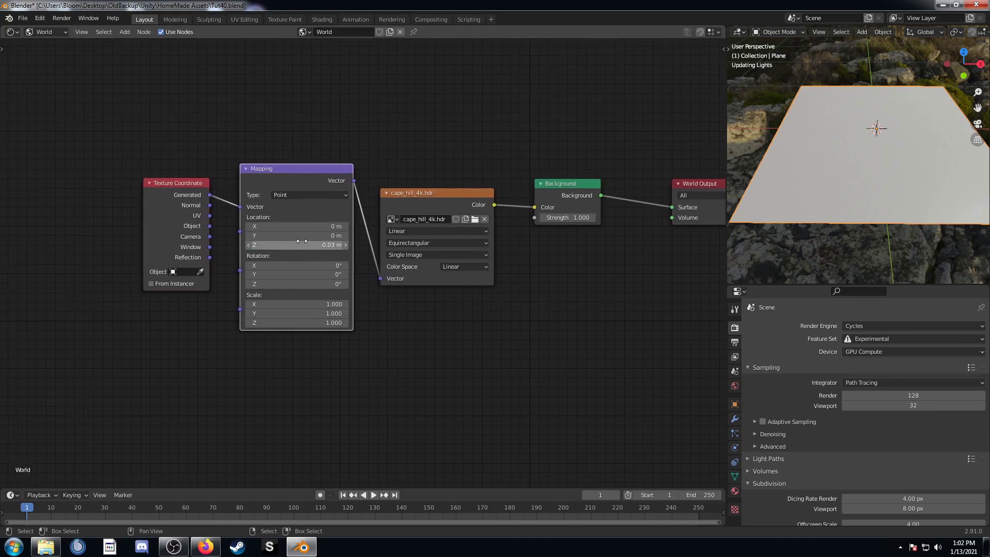
{"action": "left_click", "coordinate": [304, 286]}
{"action": "type", "text": "20"}
{"action": "key", "text": "Return"}
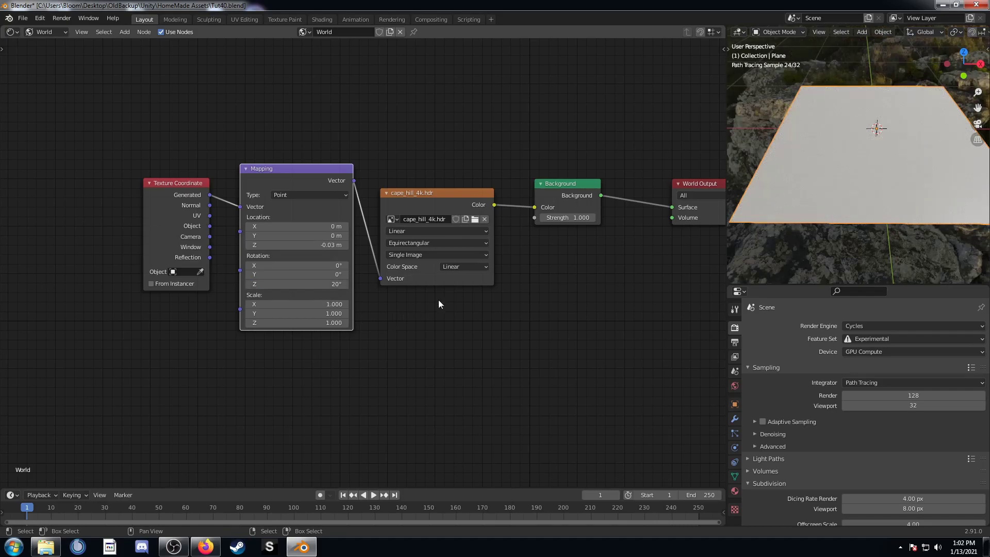
Scale the plane up uniformly by a factor of 4
{"action": "key", "text": "Home"}
{"action": "scroll", "coordinate": [901, 185], "scroll_direction": "down", "scroll_amount": 1}
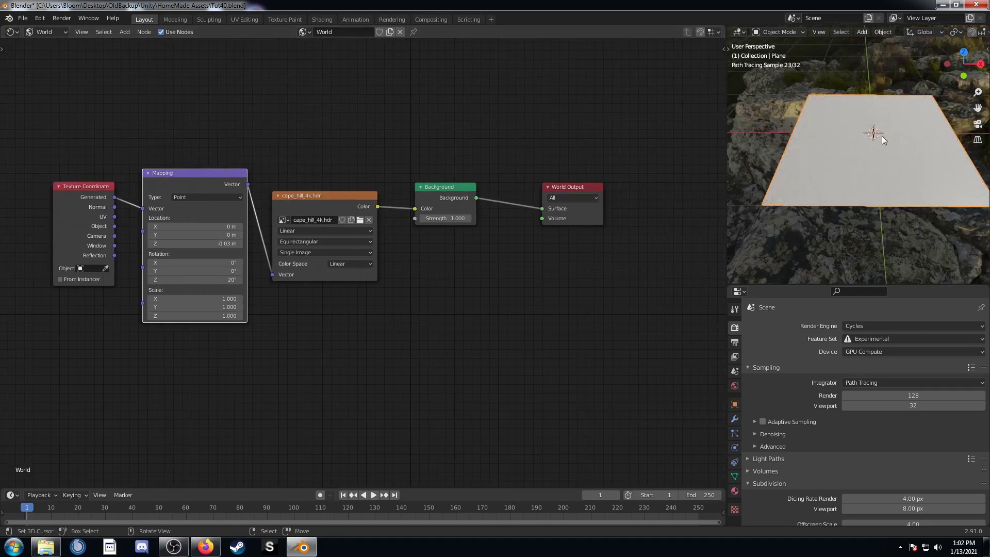
{"action": "middle_click_drag", "start_coordinate": [929, 174], "coordinate": [868, 174], "text": "shift"}
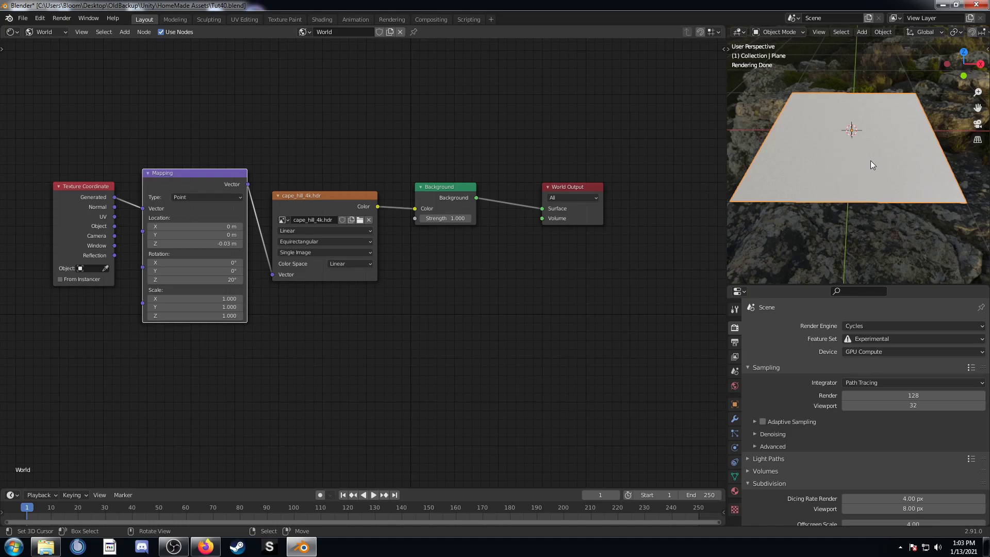
{"action": "type", "text": "s10"}
{"action": "key", "text": "Return"}
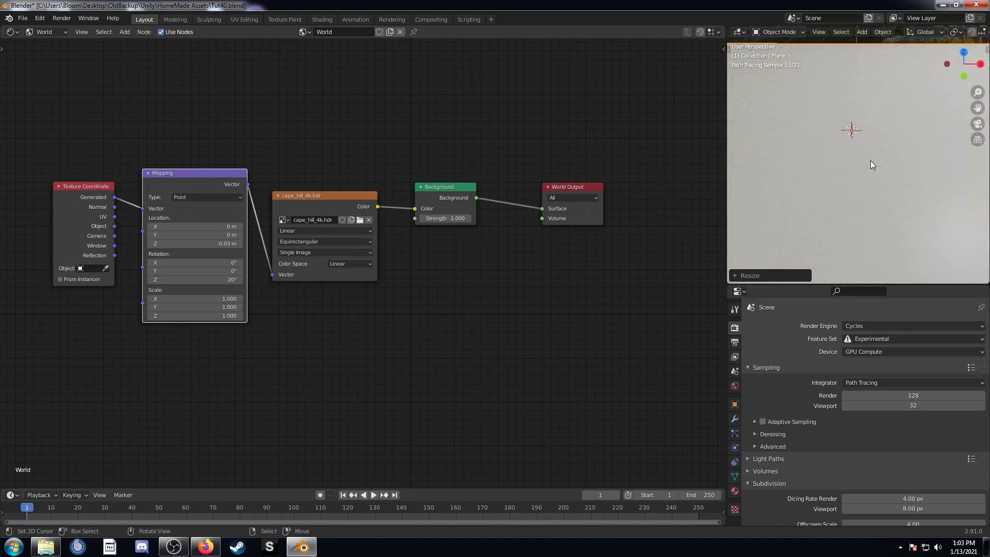
{"action": "scroll", "coordinate": [870, 160], "scroll_direction": "down", "scroll_amount": 4}
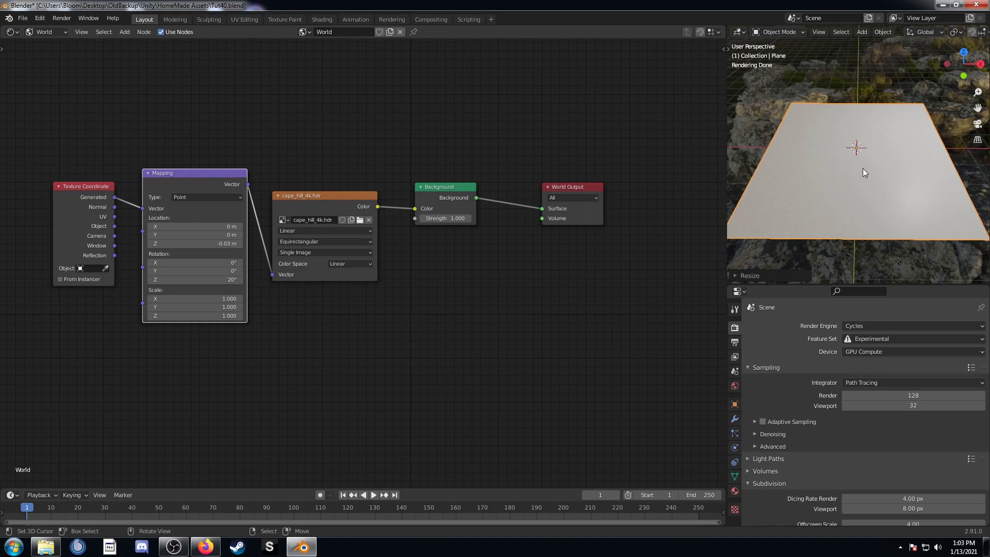
Set the plane's Z rotation to -43°
{"action": "key", "text": "n"}
{"action": "double_click", "coordinate": [912, 133]}
{"action": "type", "text": "-43"}
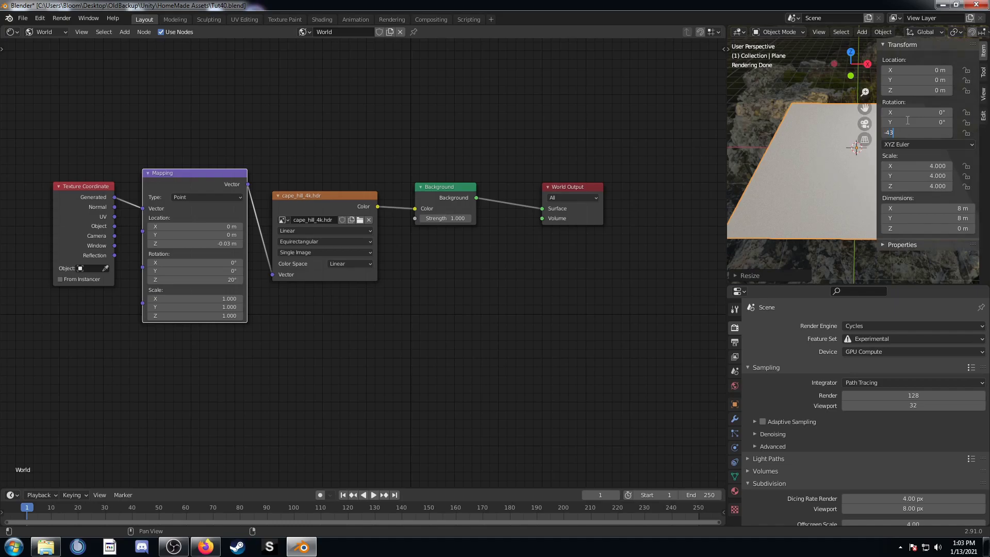
{"action": "key", "text": "Return"}
{"action": "key", "text": "n"}
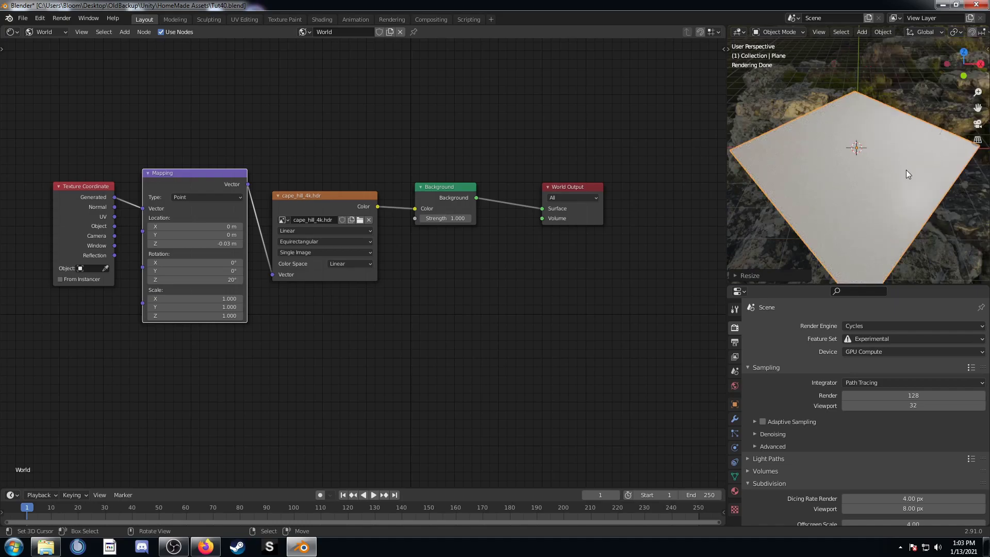
Switch the shader nodes from the world back to the plane's object material
{"action": "middle_click_drag", "start_coordinate": [196, 259], "coordinate": [240, 258]}
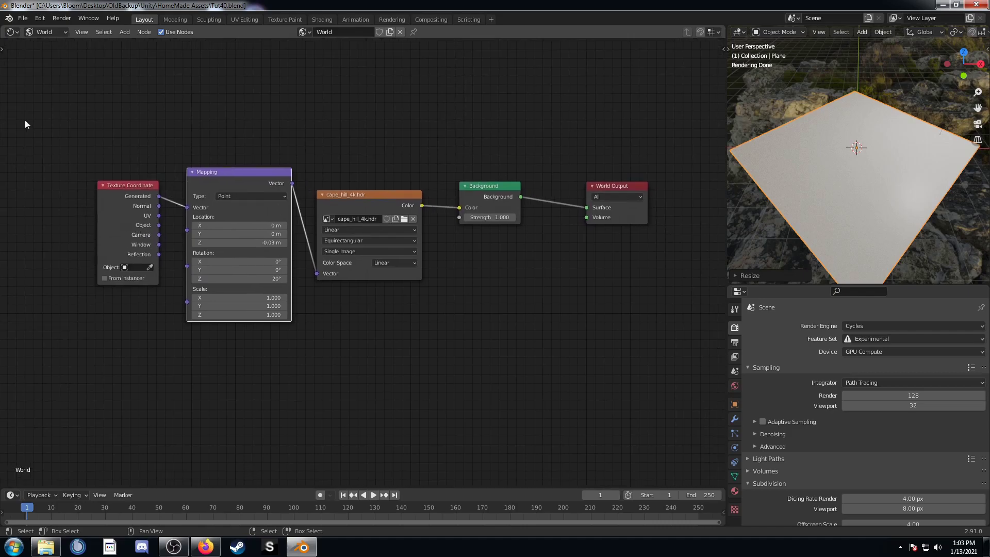
{"action": "left_click", "coordinate": [51, 32]}
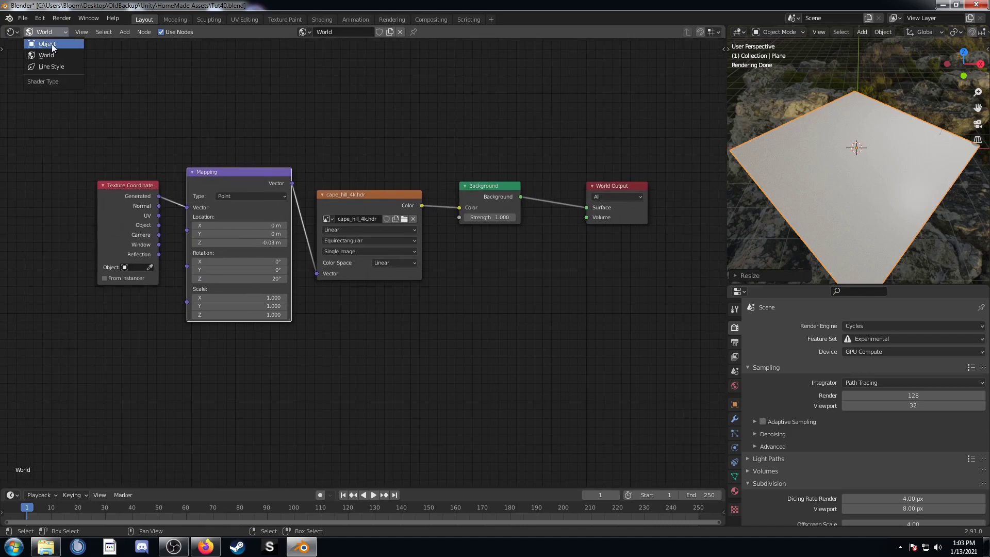
{"action": "left_click", "coordinate": [51, 45]}
{"action": "middle_click_drag", "start_coordinate": [420, 270], "coordinate": [345, 266]}
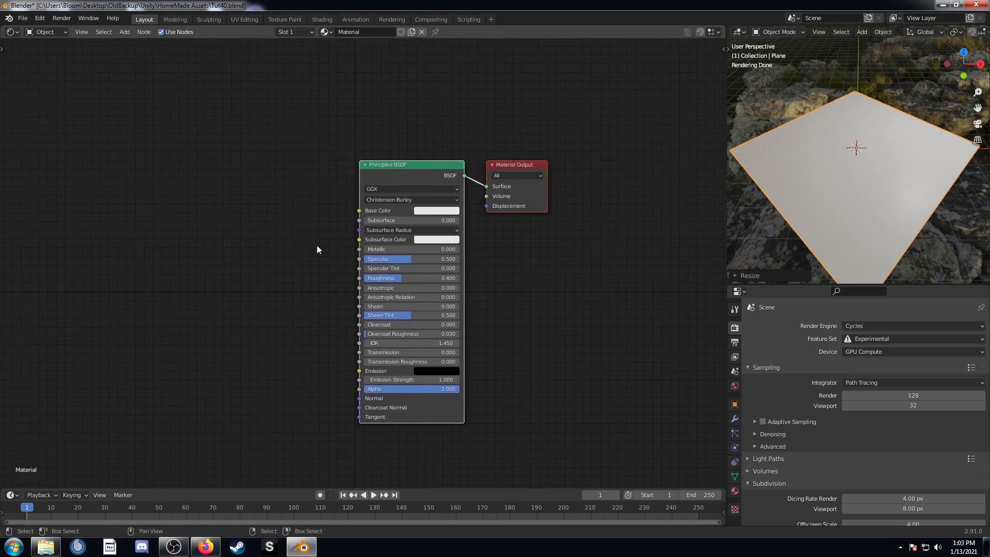
{"action": "middle_click_drag", "start_coordinate": [929, 190], "coordinate": [880, 172]}
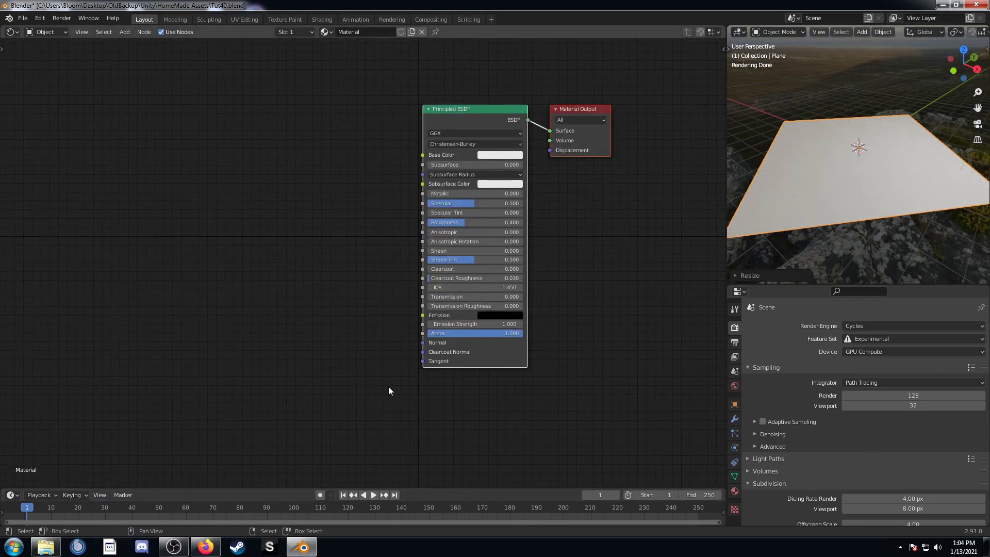
Move the Material Output node well below the Principled BSDF to make room for the displacement nodes
{"action": "scroll", "coordinate": [518, 62], "scroll_direction": "down", "scroll_amount": 4}
{"action": "scroll", "coordinate": [545, 158], "scroll_direction": "down", "scroll_amount": 2}
{"action": "left_click_drag", "start_coordinate": [442, 236], "coordinate": [430, 464]}
{"action": "scroll", "coordinate": [432, 243], "scroll_direction": "up", "scroll_amount": 3}
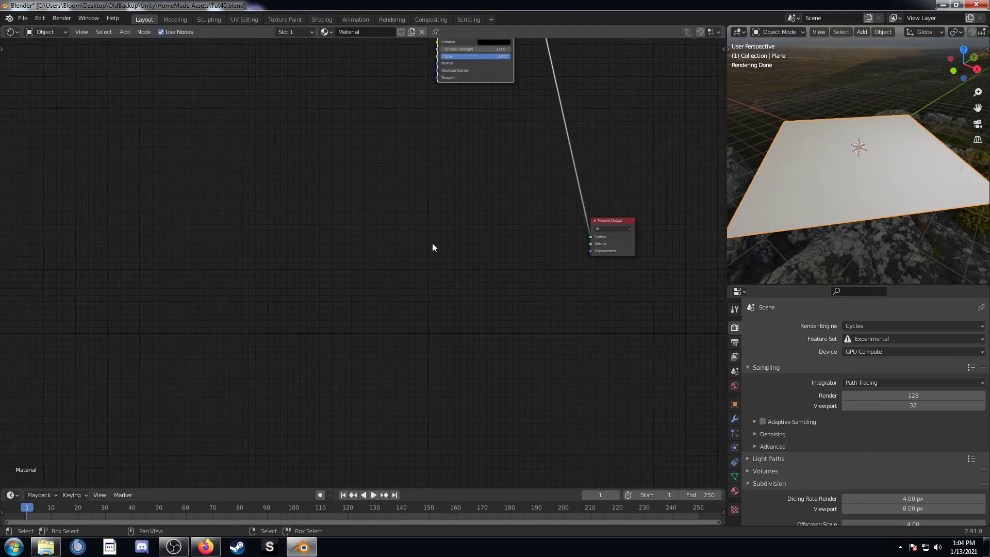
Add a Noise Texture node and place it to the left of the Material Output node
{"action": "key", "text": "shift+a"}
{"action": "left_click", "coordinate": [345, 263]}
{"action": "type", "text": "no"}
{"action": "key", "text": "Return"}
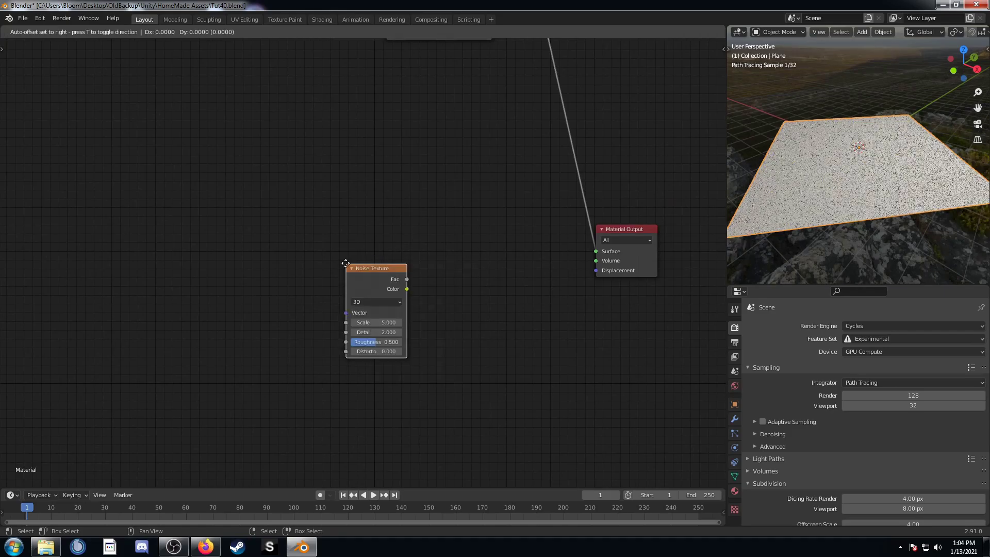
{"action": "left_click", "coordinate": [298, 224]}
{"action": "scroll", "coordinate": [382, 309], "scroll_direction": "up", "scroll_amount": 4}
{"action": "middle_click_drag", "start_coordinate": [404, 356], "coordinate": [455, 362]}
{"action": "scroll", "coordinate": [335, 344], "scroll_direction": "down", "scroll_amount": 5}
{"action": "left_click_drag", "start_coordinate": [403, 244], "coordinate": [359, 237]}
{"action": "left_click", "coordinate": [358, 237]}
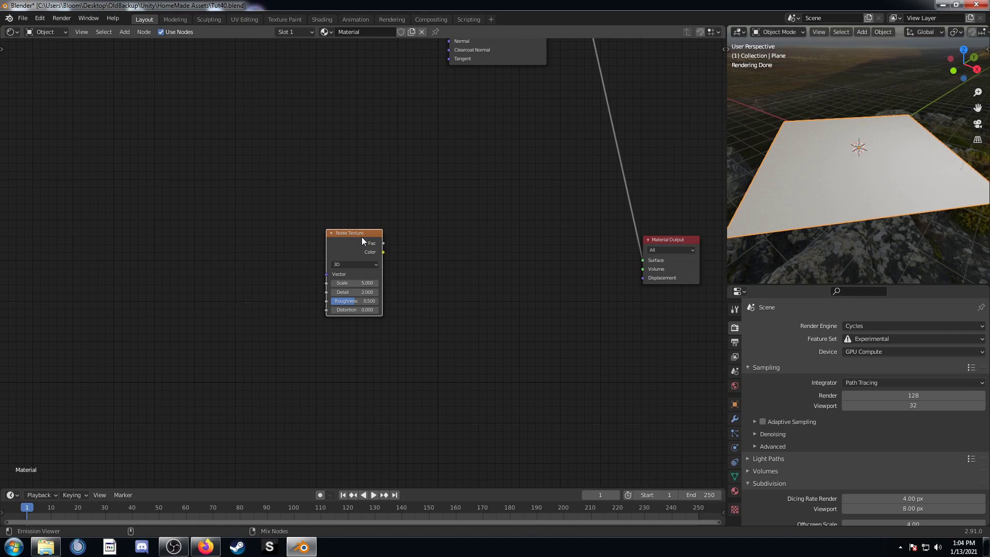
Preview the Noise Texture's Fac output on the plane through a Viewer node
{"action": "left_click", "coordinate": [361, 236], "text": "ctrl+shift"}
{"action": "scroll", "coordinate": [365, 246], "scroll_direction": "up", "scroll_amount": 2}
{"action": "middle_click_drag", "start_coordinate": [448, 287], "coordinate": [422, 260]}
{"action": "middle_click_drag", "start_coordinate": [360, 376], "coordinate": [403, 386]}
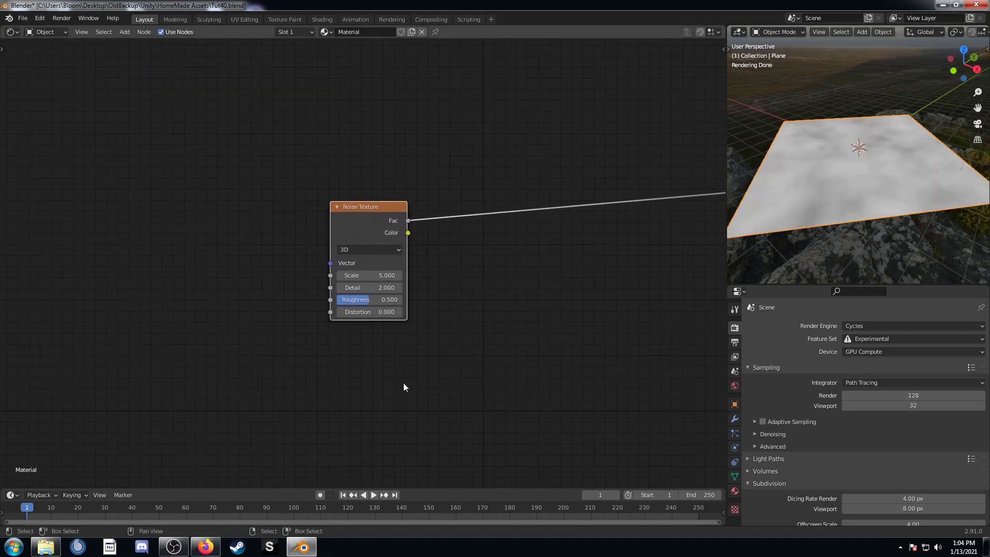
Insert a ColorRamp node into the link after the Noise Texture's Fac output
{"action": "key", "text": "shift+a"}
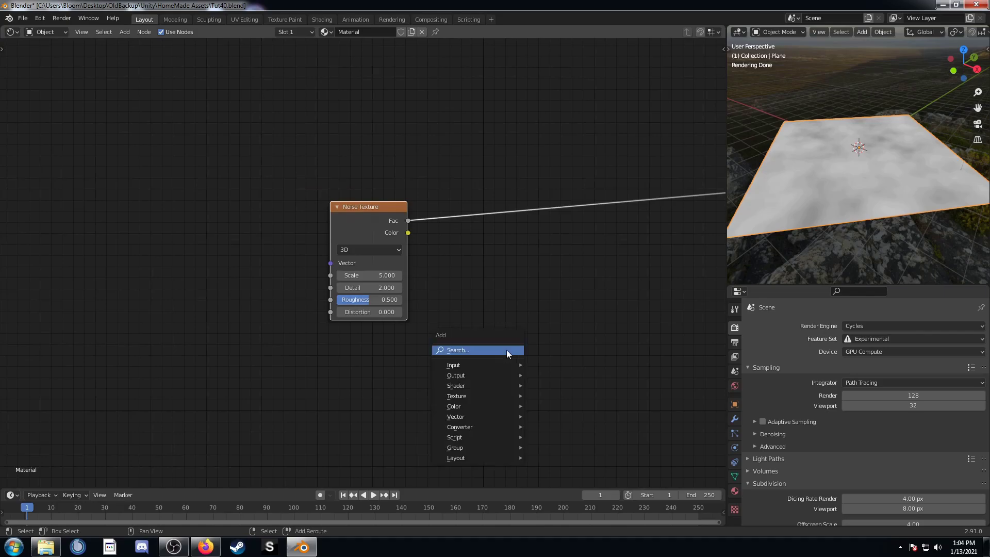
{"action": "left_click", "coordinate": [506, 350]}
{"action": "type", "text": "colorr"}
{"action": "key", "text": "Return"}
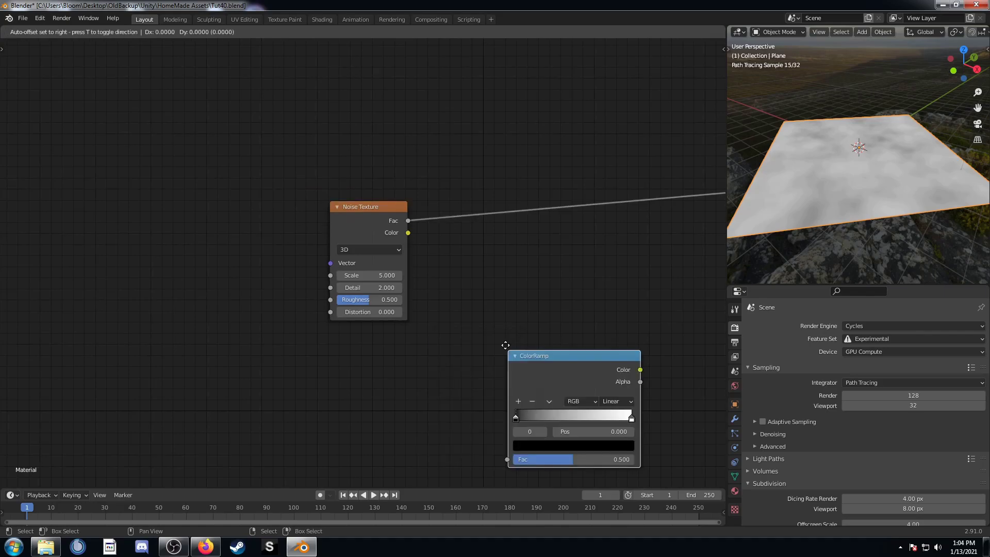
{"action": "left_click", "coordinate": [472, 176]}
{"action": "scroll", "coordinate": [553, 255], "scroll_direction": "down", "scroll_amount": 2}
{"action": "scroll", "coordinate": [554, 256], "scroll_direction": "up", "scroll_amount": 2}
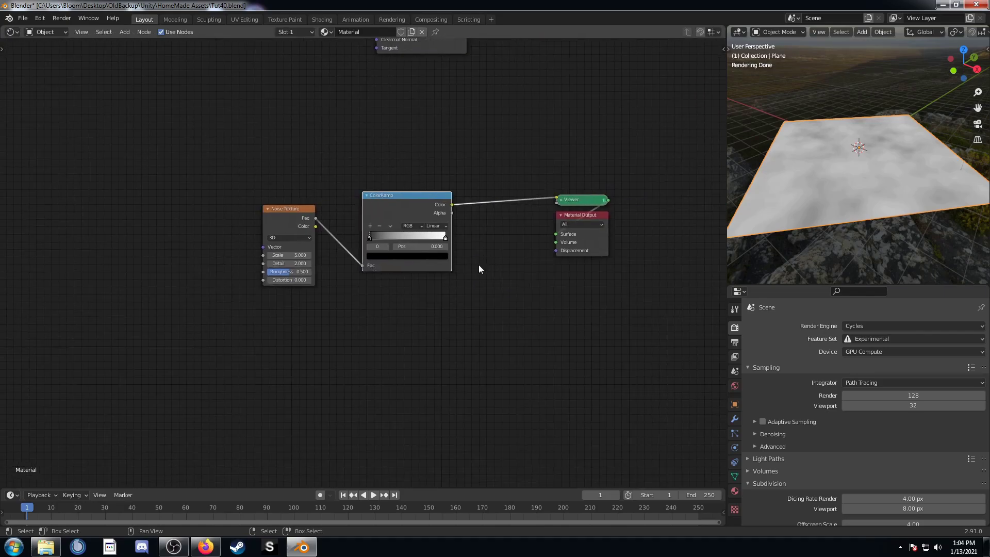
Insert a Displacement node into the link after the ColorRamp, feeding the ramp's color into its height
{"action": "key", "text": "shift+a"}
{"action": "left_click", "coordinate": [481, 295]}
{"action": "type", "text": "dis"}
{"action": "key", "text": "BackSpace"}
{"action": "key", "text": "Return"}
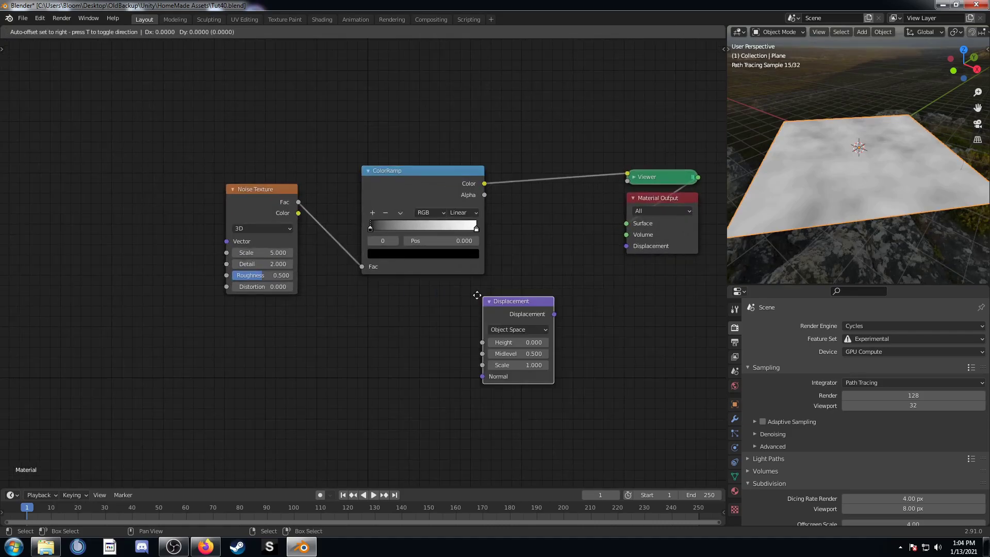
{"action": "left_click", "coordinate": [516, 150]}
Connect the Displacement node's output to the Material Output's Displacement input
{"action": "middle_click_drag", "start_coordinate": [549, 228], "coordinate": [485, 249]}
{"action": "left_click_drag", "start_coordinate": [481, 247], "coordinate": [482, 212]}
{"action": "left_click_drag", "start_coordinate": [551, 184], "coordinate": [592, 259]}
{"action": "middle_click_drag", "start_coordinate": [583, 355], "coordinate": [512, 411]}
{"action": "scroll", "coordinate": [404, 361], "scroll_direction": "down", "scroll_amount": 2}
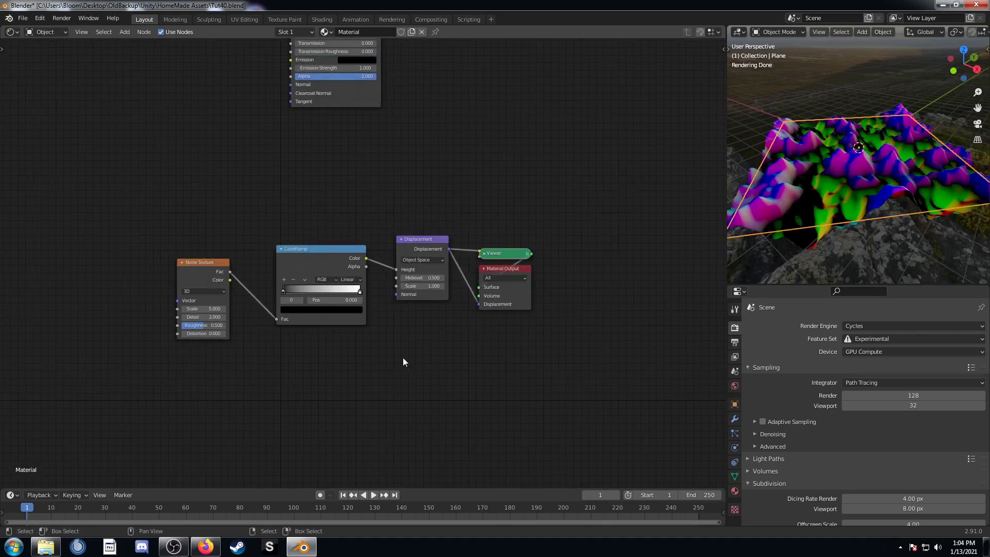
Route the Principled BSDF back to the Material Output's Surface input in place of the viewer preview
{"action": "middle_click_drag", "start_coordinate": [403, 361], "coordinate": [488, 439]}
{"action": "left_click", "coordinate": [453, 177], "text": "ctrl+shift"}
{"action": "middle_click_drag", "start_coordinate": [500, 283], "coordinate": [494, 232]}
{"action": "middle_click_drag", "start_coordinate": [402, 253], "coordinate": [487, 292]}
{"action": "left_click_drag", "start_coordinate": [592, 321], "coordinate": [593, 331]}
{"action": "middle_click_drag", "start_coordinate": [585, 393], "coordinate": [566, 364]}
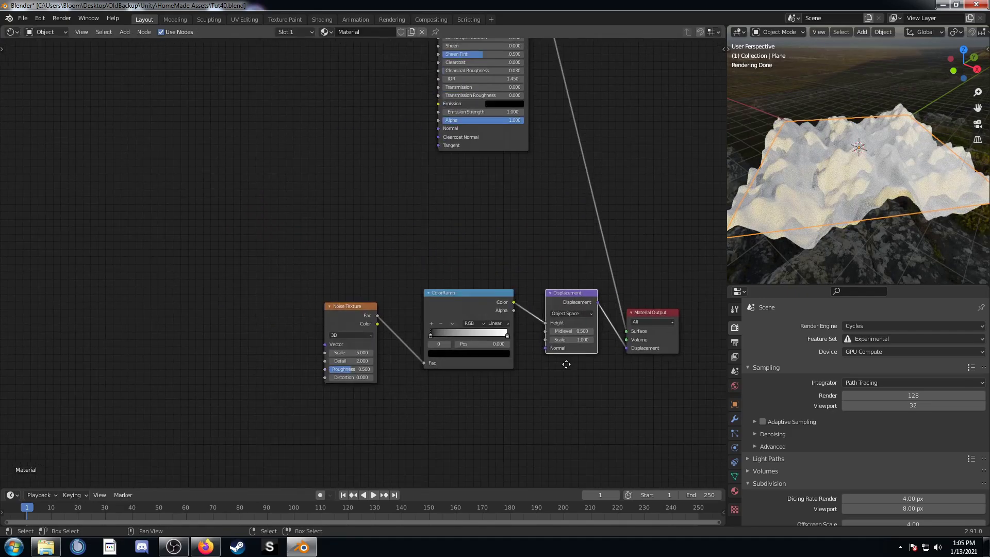
Set the Displacement node's scale to 0.1
{"action": "scroll", "coordinate": [531, 358], "scroll_direction": "up", "scroll_amount": 3}
{"action": "left_click", "coordinate": [571, 339]}
{"action": "type", "text": "1.0"}
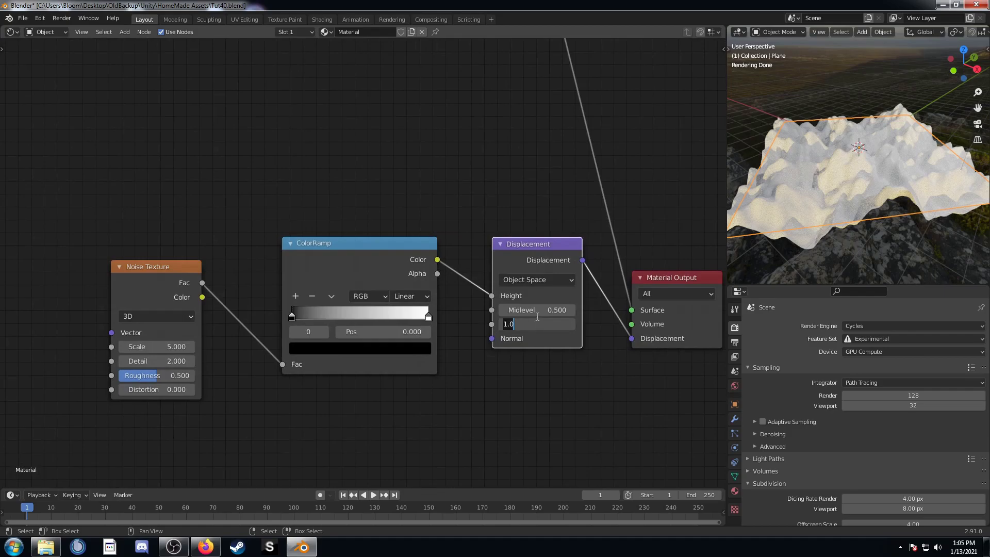
{"action": "type", "text": ".1"}
{"action": "key", "text": "Return"}
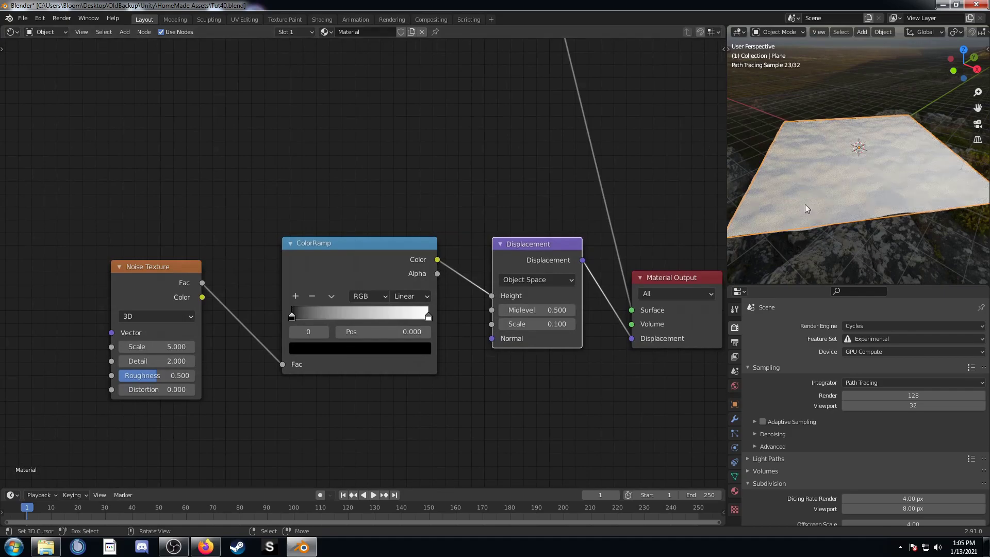
Set the Noise Texture's scale to 0.5
{"action": "mouse_move", "coordinate": [855, 219]}
{"action": "middle_mouse_down"}
{"action": "mouse_move", "coordinate": [849, 171]}
{"action": "mouse_move", "coordinate": [935, 183]}
{"action": "mouse_move", "coordinate": [750, 176]}
{"action": "mouse_move", "coordinate": [844, 173]}
{"action": "mouse_move", "coordinate": [831, 176]}
{"action": "mouse_move", "coordinate": [848, 202]}
{"action": "mouse_move", "coordinate": [832, 193]}
{"action": "middle_mouse_up"}
{"action": "middle_click_drag", "start_coordinate": [141, 348], "coordinate": [272, 313]}
{"action": "left_click", "coordinate": [273, 312]}
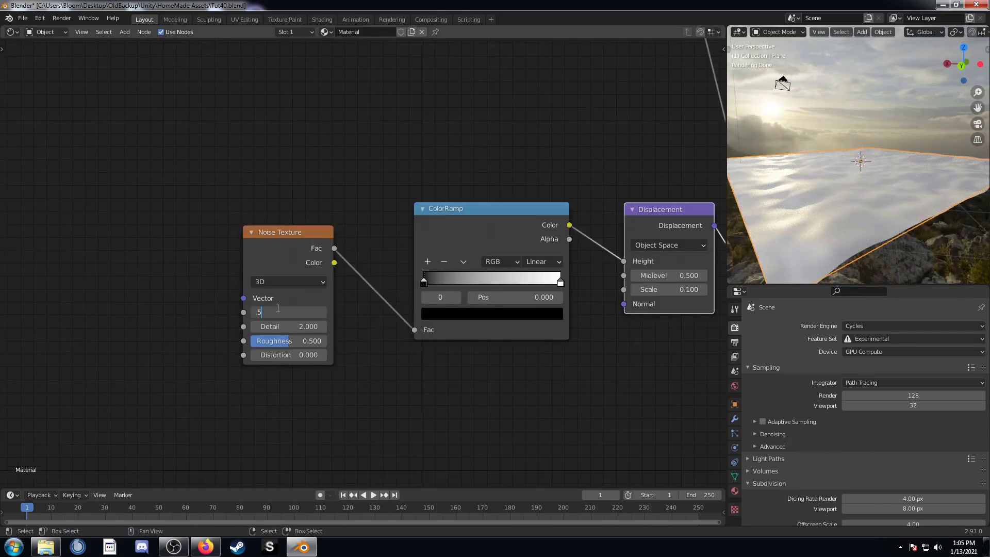
{"action": "type", "text": ".5"}
{"action": "key", "text": "Return"}
Move the Displacement and Material Output nodes away from the ColorRamp to open a gap for another node
{"action": "middle_click_drag", "start_coordinate": [384, 304], "coordinate": [272, 297]}
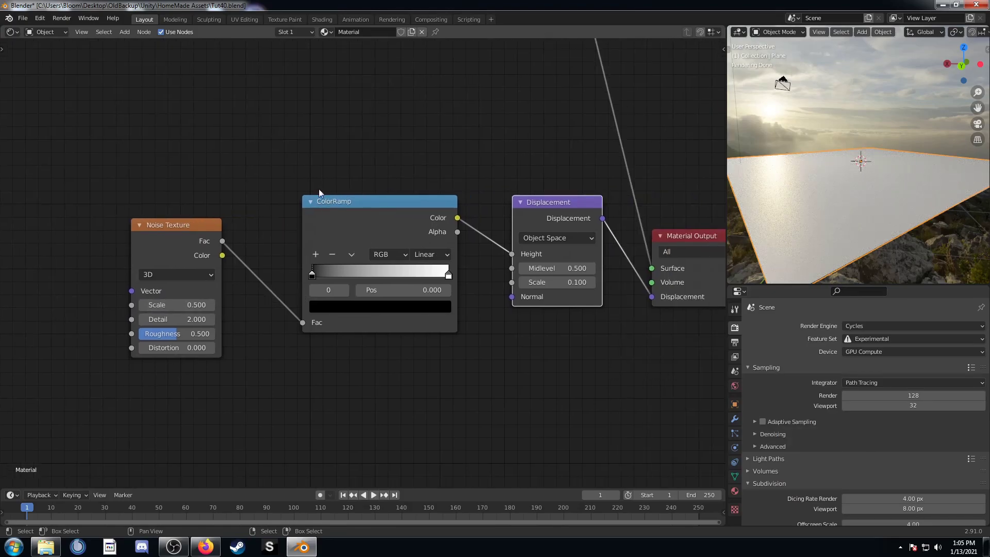
{"action": "middle_click_drag", "start_coordinate": [483, 296], "coordinate": [319, 271]}
{"action": "scroll", "coordinate": [354, 126], "scroll_direction": "down", "scroll_amount": 5}
{"action": "left_click_drag", "start_coordinate": [359, 146], "coordinate": [519, 276]}
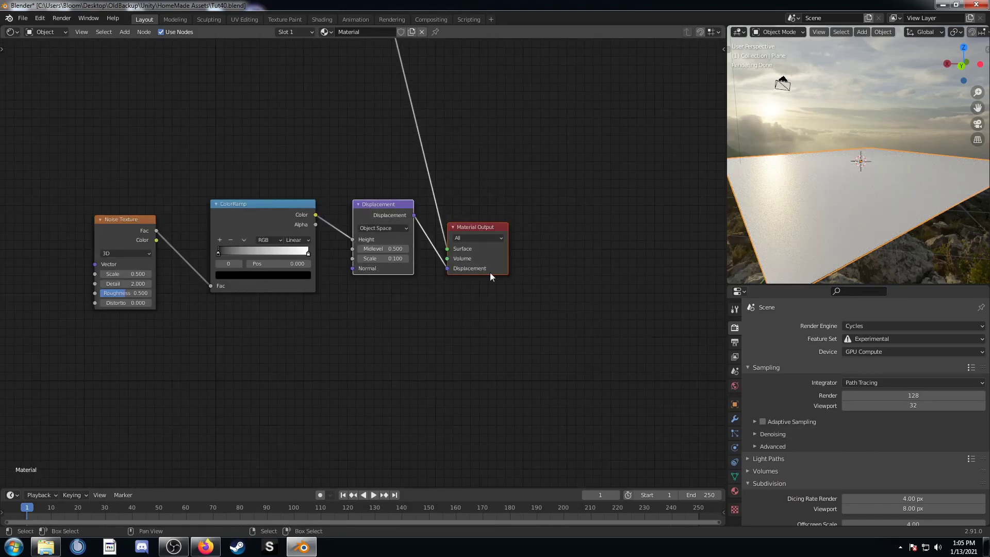
{"action": "key", "text": "g"}
{"action": "left_click", "coordinate": [538, 256]}
{"action": "scroll", "coordinate": [420, 264], "scroll_direction": "up", "scroll_amount": 2}
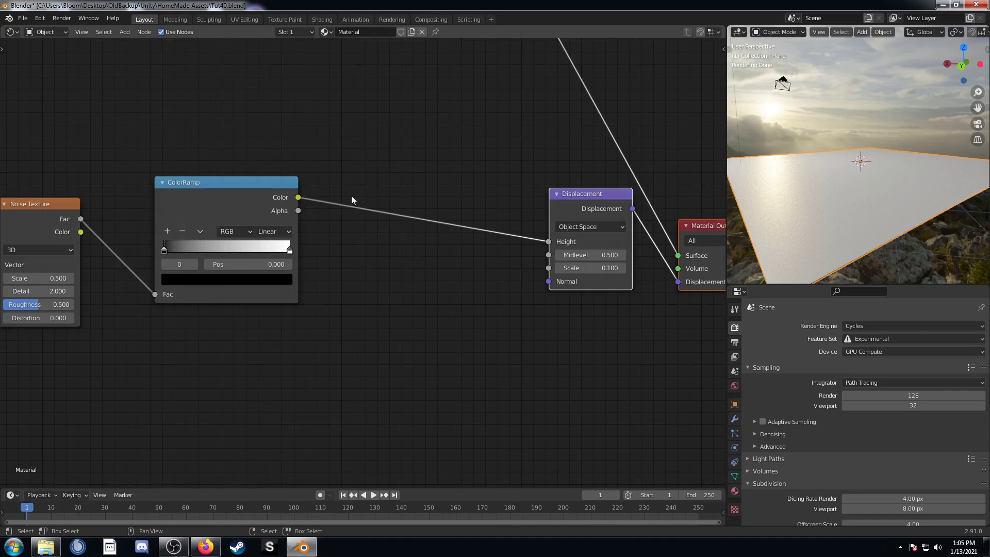
Insert a Math node between the ColorRamp and the Displacement node and set its operation to Multiply
{"action": "middle_click_drag", "start_coordinate": [392, 266], "coordinate": [449, 254]}
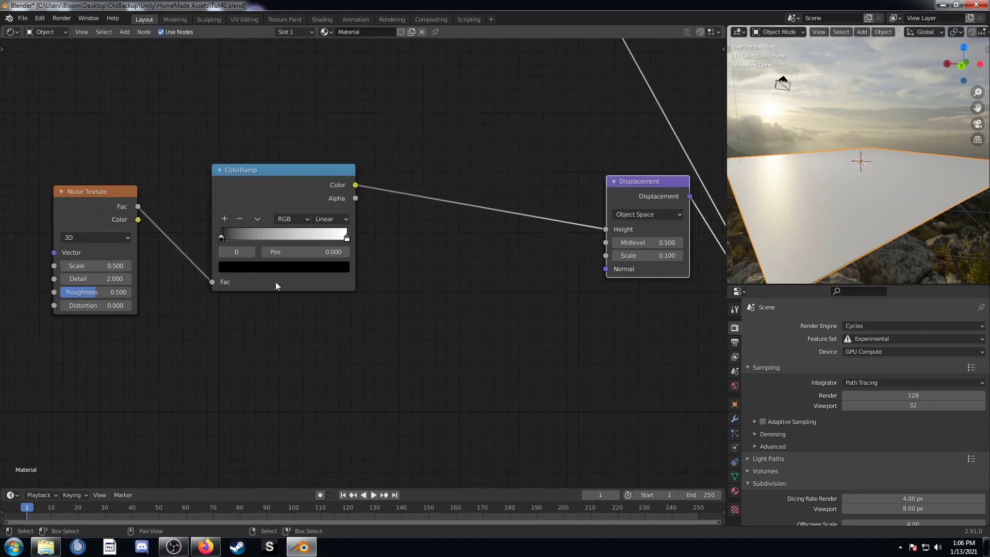
{"action": "middle_click_drag", "start_coordinate": [276, 283], "coordinate": [218, 270]}
{"action": "key", "text": "shift+a"}
{"action": "left_click", "coordinate": [442, 305]}
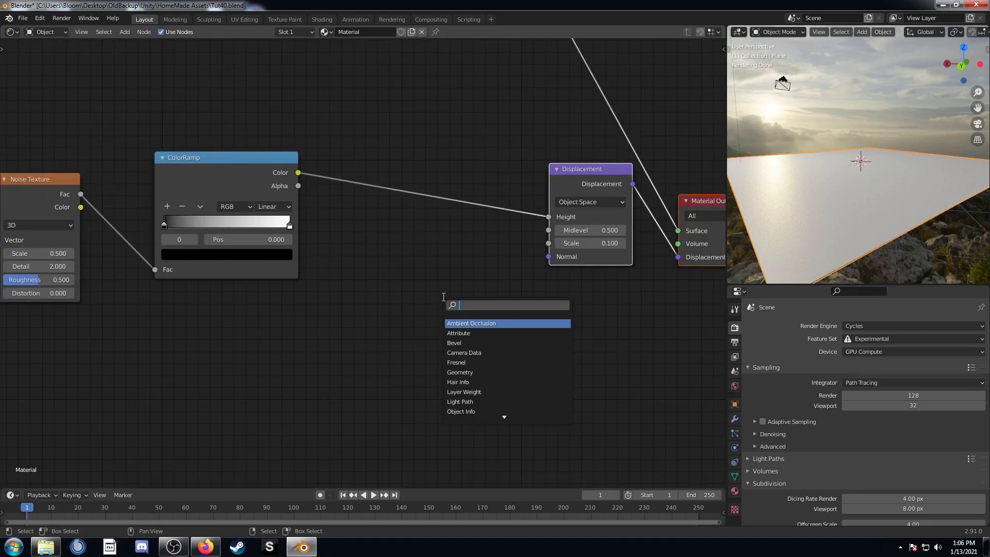
{"action": "type", "text": "add"}
{"action": "key", "text": "Return"}
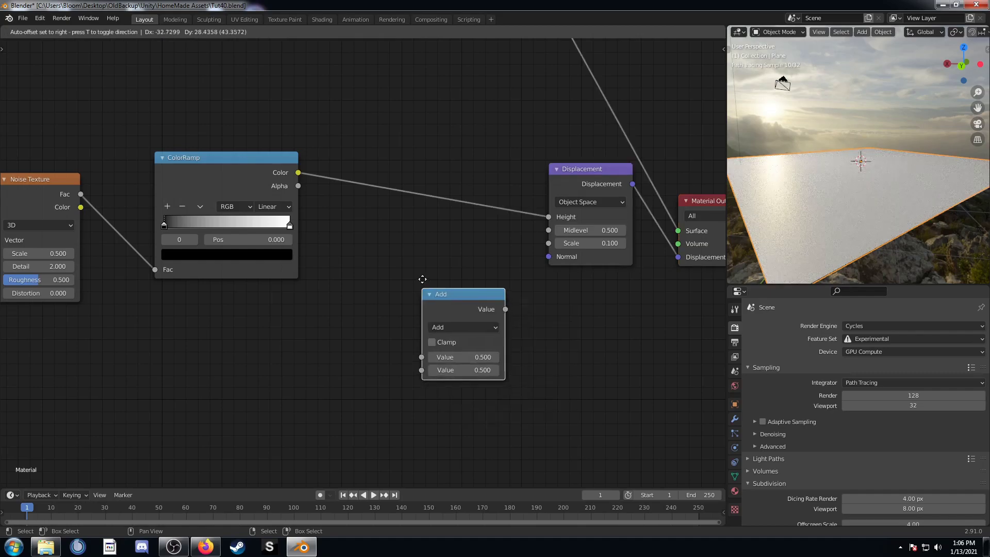
{"action": "left_click", "coordinate": [396, 162]}
{"action": "left_click", "coordinate": [424, 201]}
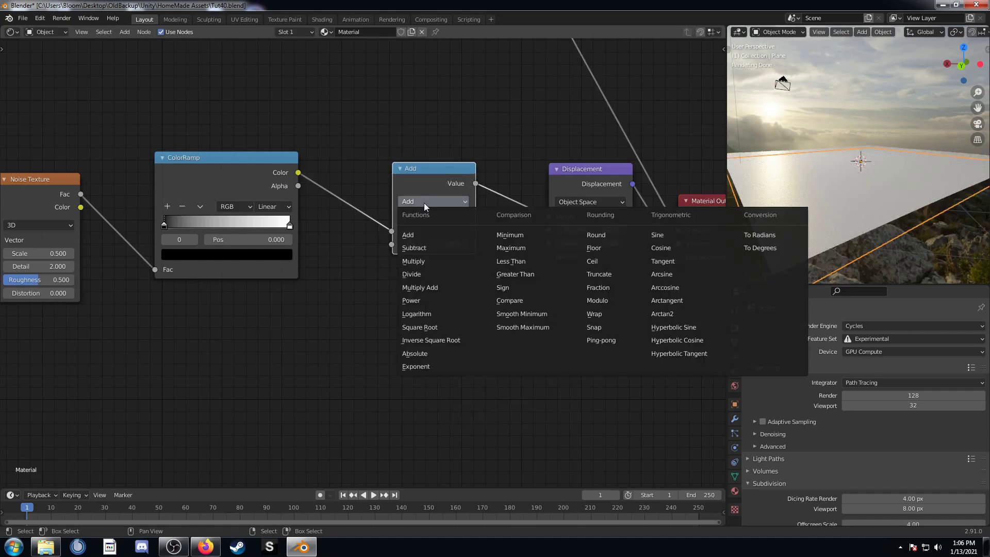
{"action": "key", "text": "m"}
Set the Multiply node's second value to 6
{"action": "middle_click_drag", "start_coordinate": [411, 262], "coordinate": [462, 292]}
{"action": "left_click", "coordinate": [485, 274]}
{"action": "key", "text": "Return"}
Attach a Mapping node and a Texture Coordinate node to the Noise Texture's vector input
{"action": "scroll", "coordinate": [414, 282], "scroll_direction": "down", "scroll_amount": 3}
{"action": "middle_click_drag", "start_coordinate": [382, 312], "coordinate": [549, 317]}
{"action": "left_click", "coordinate": [294, 247]}
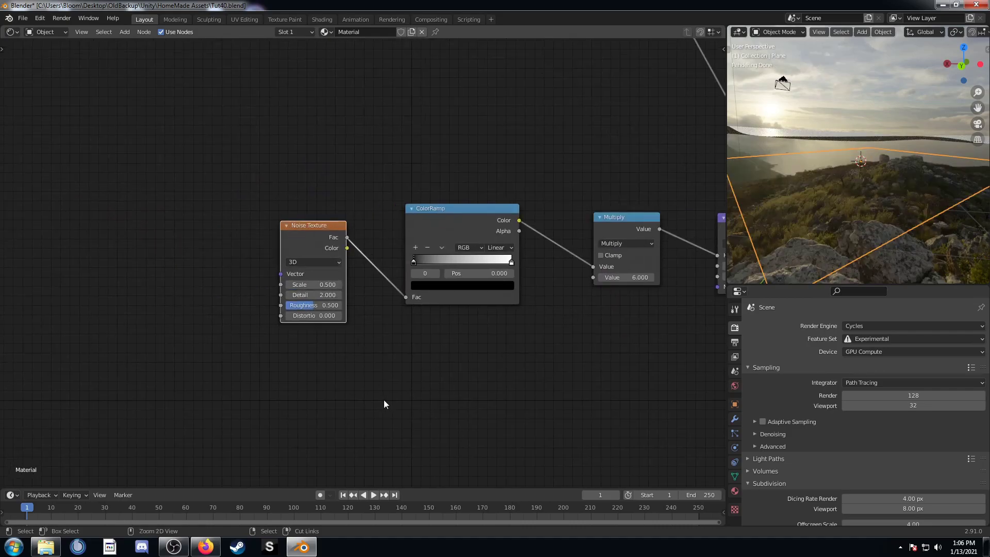
{"action": "key", "text": "ctrl+t"}
Feed the Texture Coordinate's Object output into the Mapping vector and spread the coordinate nodes apart
{"action": "middle_click_drag", "start_coordinate": [120, 290], "coordinate": [208, 292]}
{"action": "left_click_drag", "start_coordinate": [198, 266], "coordinate": [236, 255]}
{"action": "scroll", "coordinate": [265, 321], "scroll_direction": "down", "scroll_amount": 4}
{"action": "middle_click_drag", "start_coordinate": [266, 315], "coordinate": [339, 327]}
{"action": "left_click_drag", "start_coordinate": [291, 246], "coordinate": [183, 226]}
Set the Displacement node's midlevel to 2.1 and inspect the displaced plane
{"action": "middle_click_drag", "start_coordinate": [651, 324], "coordinate": [340, 289]}
{"action": "scroll", "coordinate": [340, 289], "scroll_direction": "up", "scroll_amount": 6}
{"action": "middle_click_drag", "start_coordinate": [467, 270], "coordinate": [366, 261]}
{"action": "scroll", "coordinate": [366, 261], "scroll_direction": "up", "scroll_amount": 4}
{"action": "middle_click_drag", "start_coordinate": [497, 283], "coordinate": [395, 319]}
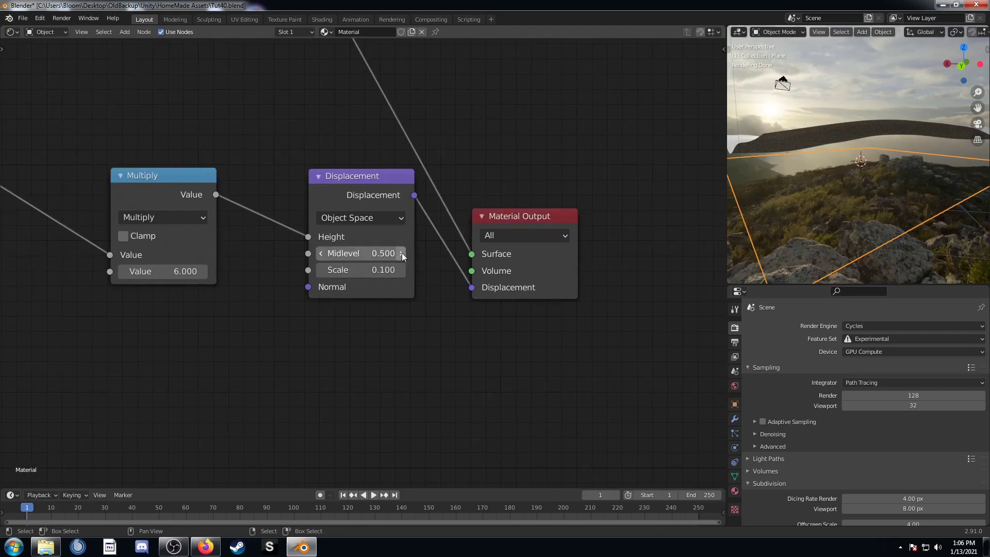
{"action": "left_click", "coordinate": [376, 255]}
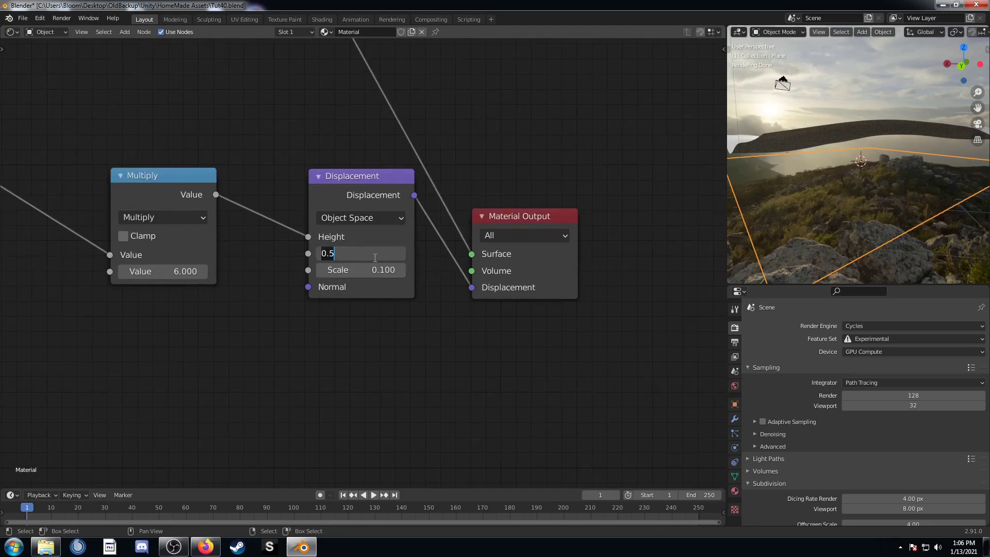
{"action": "key", "text": "Return"}
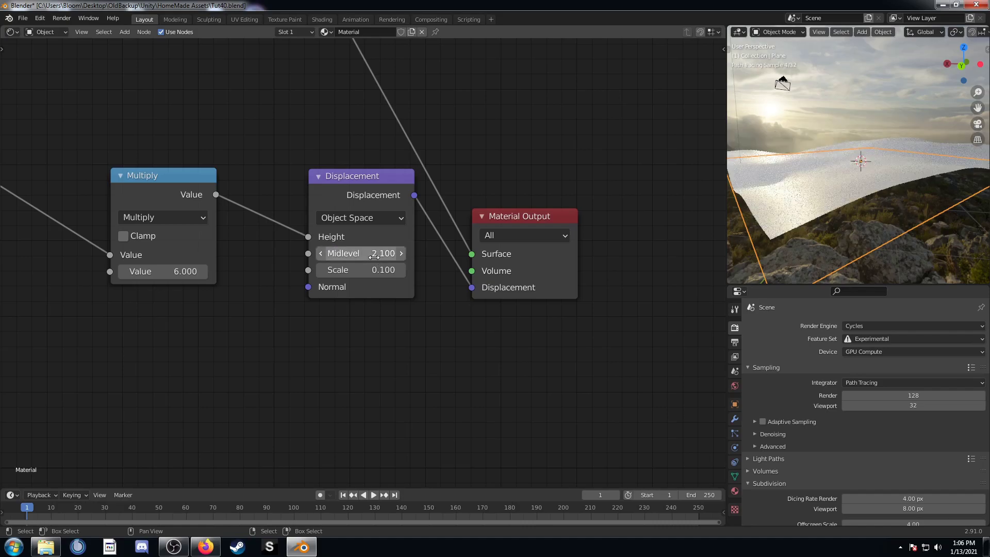
{"action": "mouse_move", "coordinate": [891, 142]}
{"action": "middle_mouse_down"}
{"action": "mouse_move", "coordinate": [900, 109]}
{"action": "mouse_move", "coordinate": [885, 153]}
{"action": "mouse_move", "coordinate": [879, 134]}
{"action": "middle_mouse_up"}
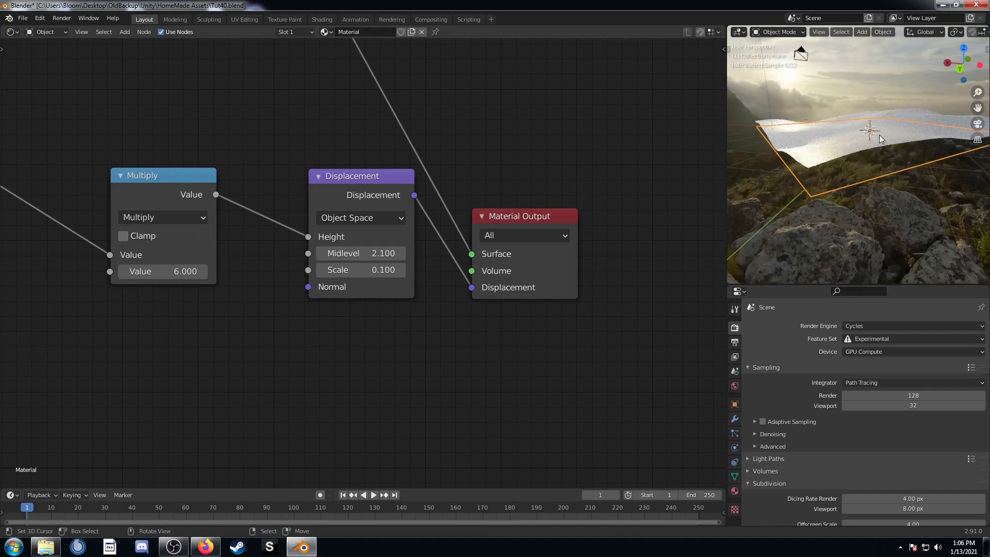
Duplicate the Noise Texture, ColorRamp and Multiply chain below the original, keeping it fed by the Mapping node, and reposition the Mapping node
{"action": "scroll", "coordinate": [361, 232], "scroll_direction": "down", "scroll_amount": 5}
{"action": "middle_click_drag", "start_coordinate": [155, 309], "coordinate": [364, 306]}
{"action": "scroll", "coordinate": [333, 242], "scroll_direction": "down", "scroll_amount": 5}
{"action": "left_click_drag", "start_coordinate": [291, 126], "coordinate": [574, 295]}
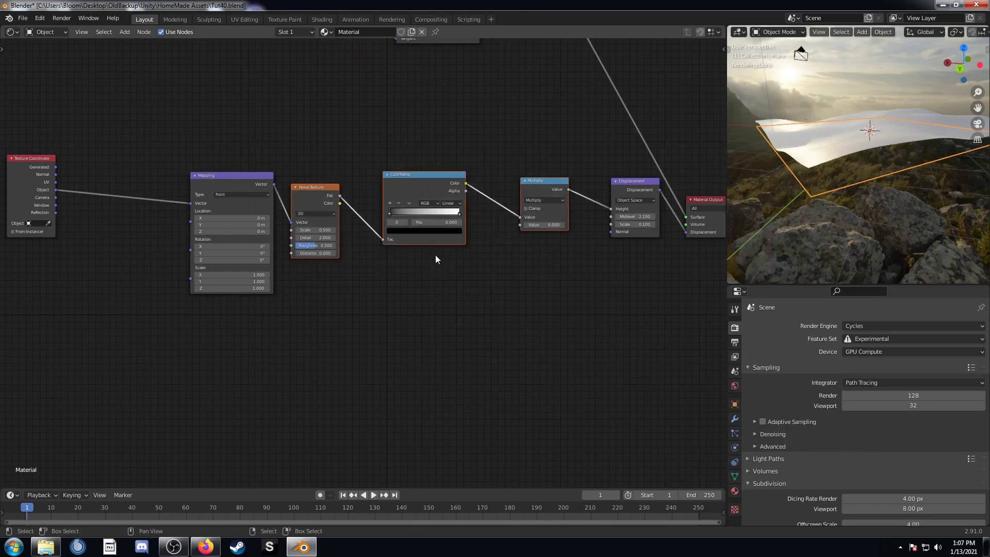
{"action": "key", "text": "shift+d"}
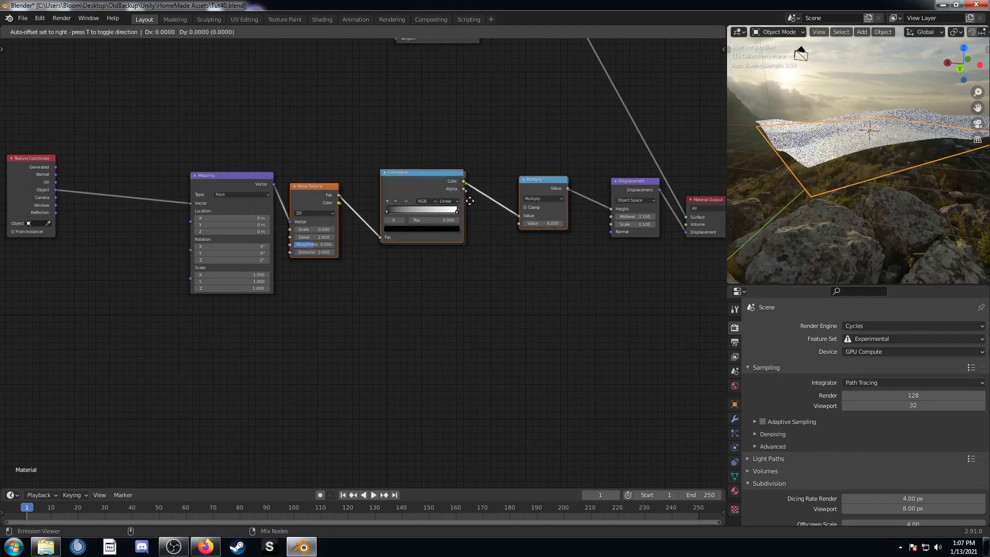
{"action": "left_click", "coordinate": [472, 318]}
{"action": "left_click_drag", "start_coordinate": [221, 180], "coordinate": [187, 214]}
Set the duplicated Noise Texture's scale to 0.2
{"action": "scroll", "coordinate": [311, 316], "scroll_direction": "up", "scroll_amount": 1}
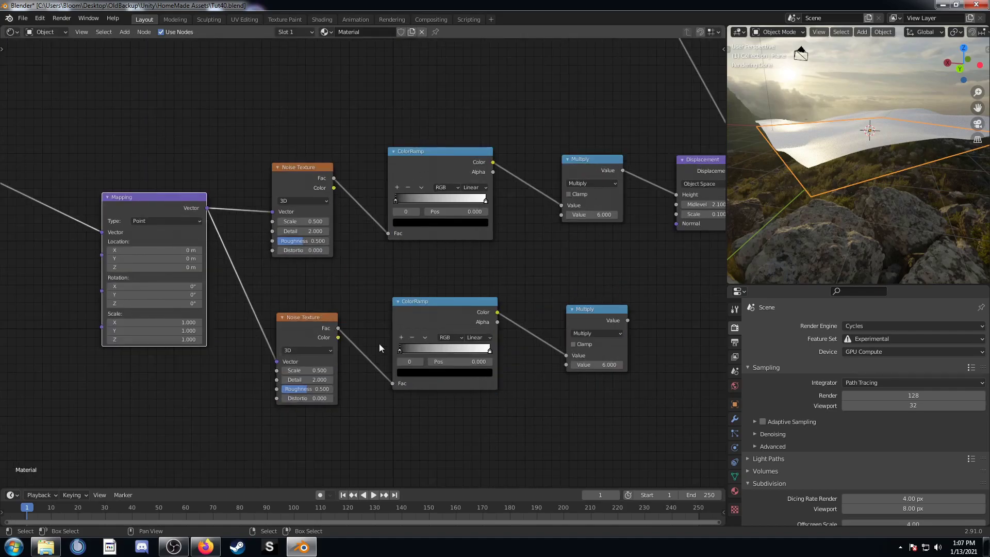
{"action": "scroll", "coordinate": [380, 344], "scroll_direction": "up", "scroll_amount": 1}
{"action": "middle_click_drag", "start_coordinate": [379, 344], "coordinate": [372, 323]}
{"action": "left_click", "coordinate": [294, 359]}
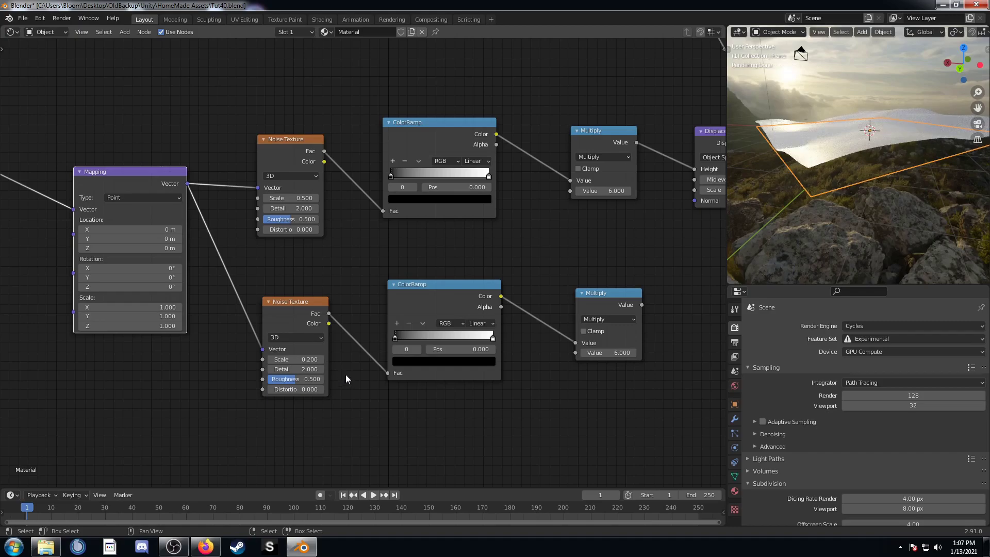
Position the duplicated ColorRamp's black stop at 0.29 and its white stop at 0.59
{"action": "middle_click_drag", "start_coordinate": [390, 374], "coordinate": [221, 342]}
{"action": "scroll", "coordinate": [221, 342], "scroll_direction": "up", "scroll_amount": 3}
{"action": "middle_click_drag", "start_coordinate": [274, 321], "coordinate": [331, 299]}
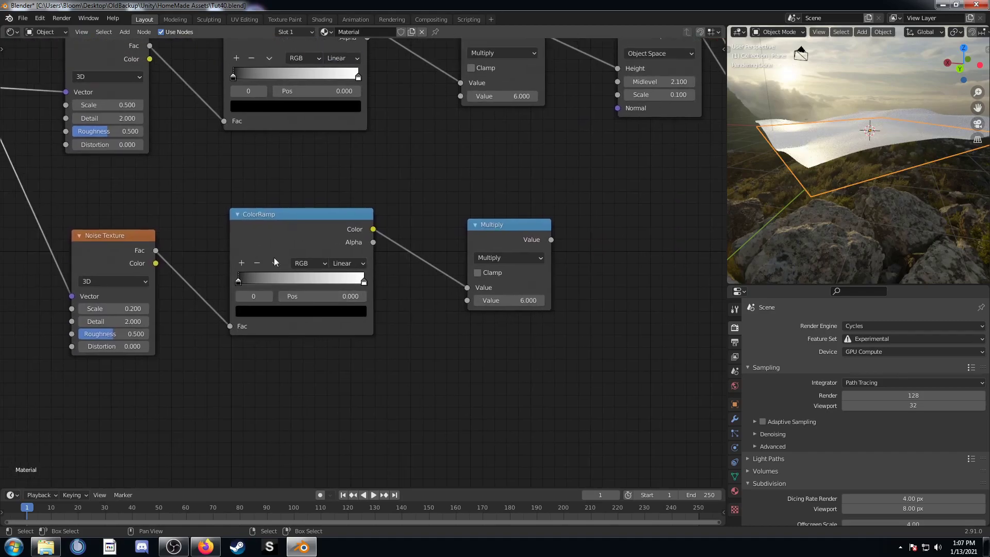
{"action": "left_click", "coordinate": [308, 294]}
{"action": "type", "text": ".29"}
{"action": "key", "text": "Return"}
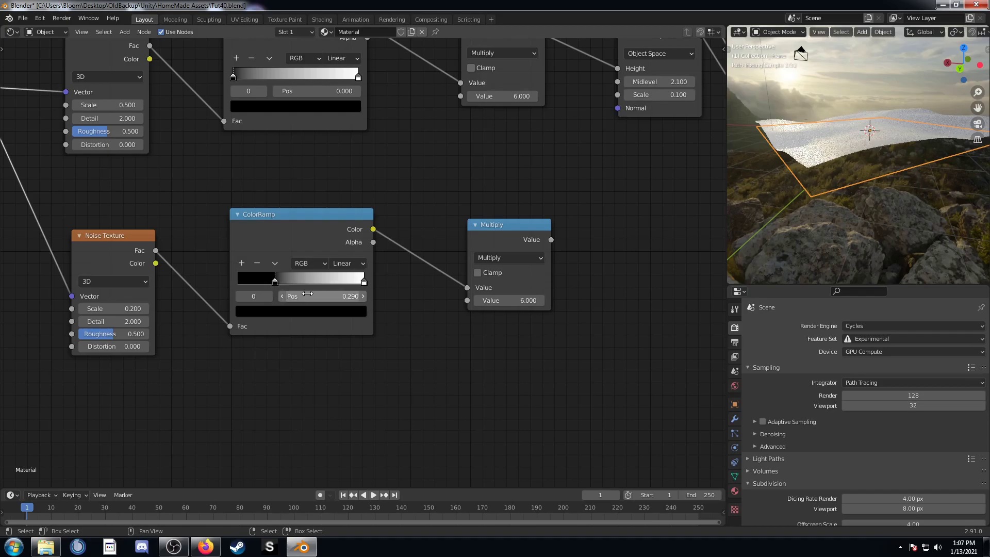
{"action": "left_click", "coordinate": [365, 281]}
{"action": "left_click", "coordinate": [335, 295]}
{"action": "type", "text": ".59"}
{"action": "key", "text": "Return"}
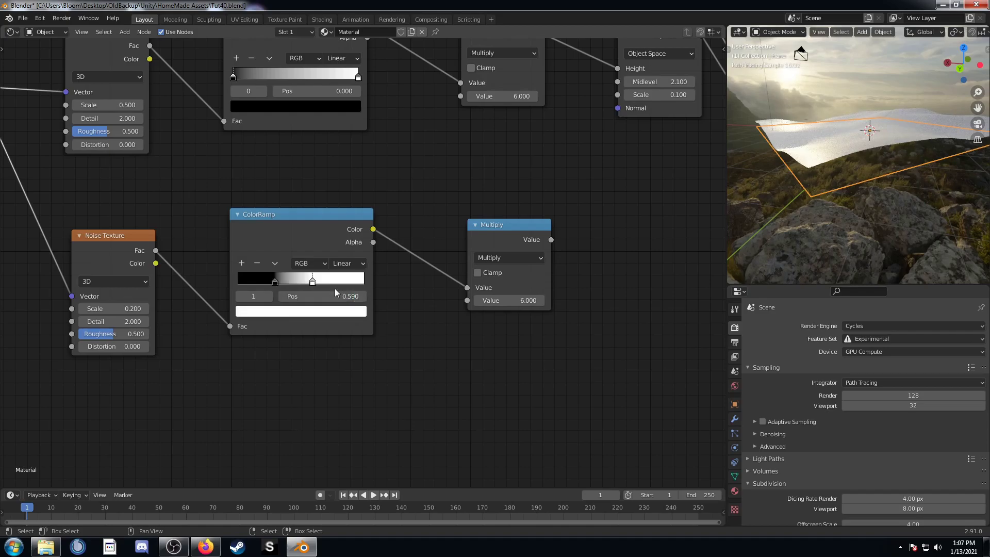
Set the duplicated Multiply node's second value to 1
{"action": "scroll", "coordinate": [338, 286], "scroll_direction": "down", "scroll_amount": 6}
{"action": "middle_click_drag", "start_coordinate": [445, 258], "coordinate": [381, 271]}
{"action": "scroll", "coordinate": [388, 321], "scroll_direction": "up", "scroll_amount": 5}
{"action": "left_click", "coordinate": [390, 316]}
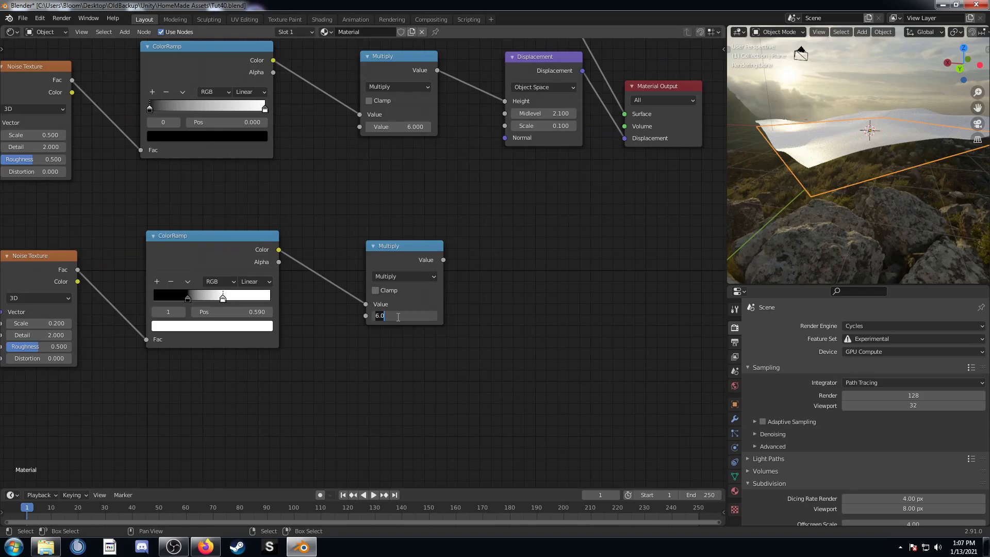
{"action": "key", "text": "Return"}
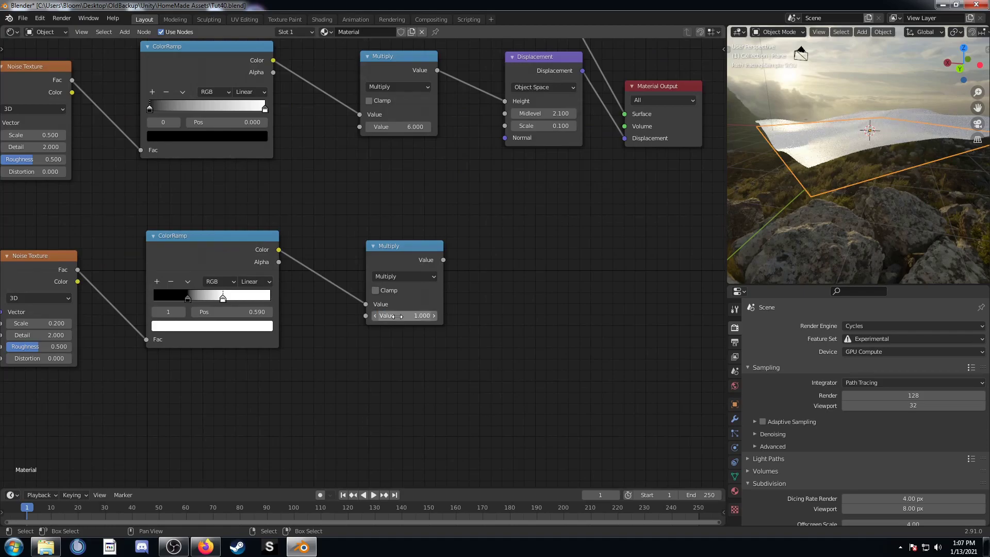
Duplicate the original Multiply node into the link before the Displacement node and switch the copy's operation to Add
{"action": "scroll", "coordinate": [397, 316], "scroll_direction": "down", "scroll_amount": 5}
{"action": "middle_click_drag", "start_coordinate": [524, 271], "coordinate": [493, 308]}
{"action": "left_click", "coordinate": [363, 317]}
{"action": "scroll", "coordinate": [391, 221], "scroll_direction": "up", "scroll_amount": 1}
{"action": "left_click", "coordinate": [356, 165]}
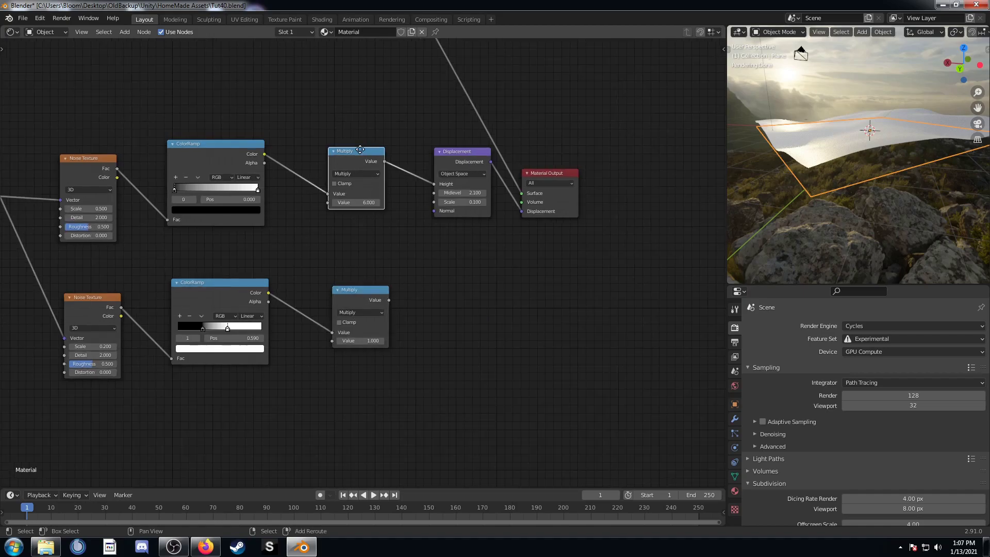
{"action": "key", "text": "shift+d"}
{"action": "left_click", "coordinate": [444, 176]}
{"action": "left_click", "coordinate": [447, 179]}
{"action": "left_click", "coordinate": [448, 183]}
Connect the lower Multiply node's output to the Add node's second value and inspect the plane
{"action": "left_click_drag", "start_coordinate": [388, 300], "coordinate": [417, 208]}
{"action": "middle_click_drag", "start_coordinate": [472, 264], "coordinate": [397, 373]}
{"action": "middle_click_drag", "start_coordinate": [907, 146], "coordinate": [787, 150]}
Move the Texture Coordinate node farther from the Mapping node to make room between them
{"action": "middle_click_drag", "start_coordinate": [310, 368], "coordinate": [490, 261]}
{"action": "scroll", "coordinate": [447, 280], "scroll_direction": "down", "scroll_amount": 1}
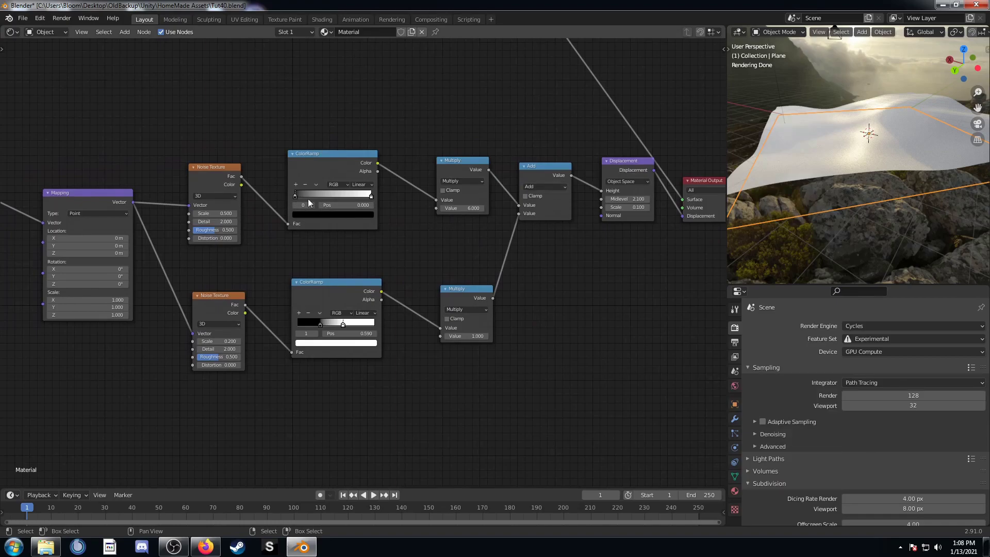
{"action": "middle_click_drag", "start_coordinate": [221, 371], "coordinate": [316, 334]}
{"action": "middle_click_drag", "start_coordinate": [130, 346], "coordinate": [248, 377]}
{"action": "scroll", "coordinate": [247, 378], "scroll_direction": "down", "scroll_amount": 3}
{"action": "scroll", "coordinate": [247, 381], "scroll_direction": "left", "scroll_amount": 3, "text": "ctrl"}
{"action": "scroll", "coordinate": [285, 336], "scroll_direction": "down", "scroll_amount": 1}
{"action": "left_click_drag", "start_coordinate": [286, 184], "coordinate": [115, 236]}
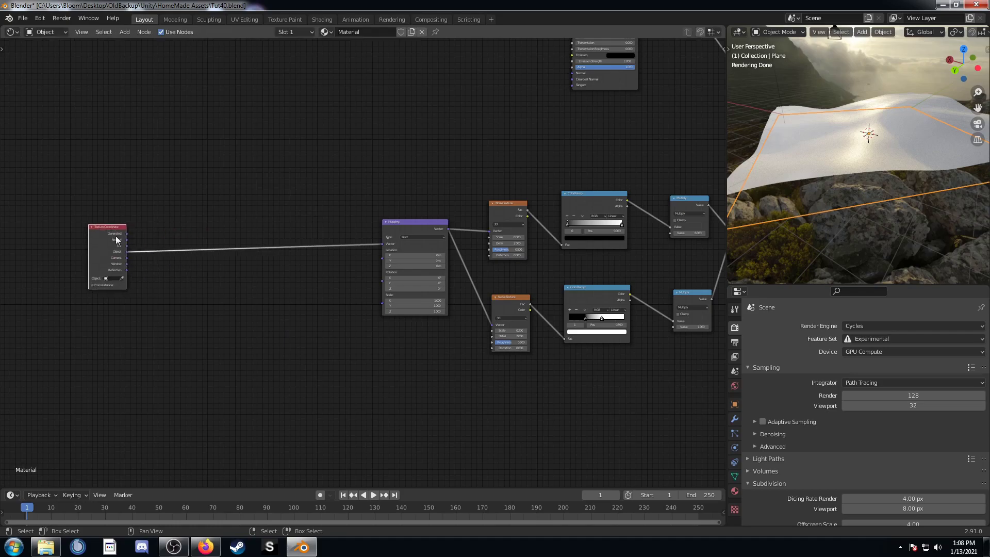
Insert a Noise Texture between the Texture Coordinate and Mapping nodes, passing its color into the Mapping vector
{"action": "scroll", "coordinate": [368, 319], "scroll_direction": "left", "scroll_amount": 3, "text": "ctrl"}
{"action": "scroll", "coordinate": [361, 309], "scroll_direction": "up", "scroll_amount": 2}
{"action": "scroll", "coordinate": [206, 218], "scroll_direction": "left", "scroll_amount": 1, "text": "ctrl"}
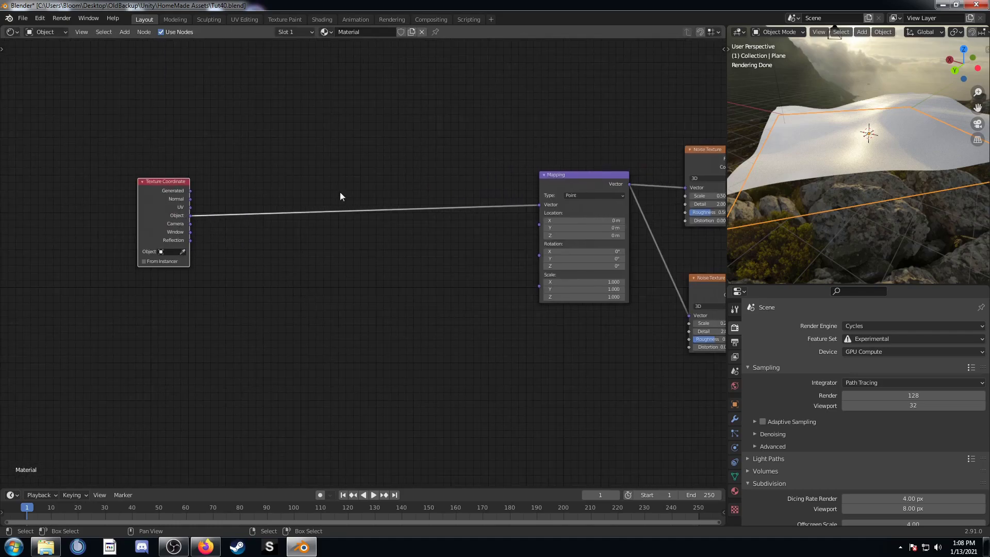
{"action": "key", "text": "shift+a"}
{"action": "left_click", "coordinate": [321, 315]}
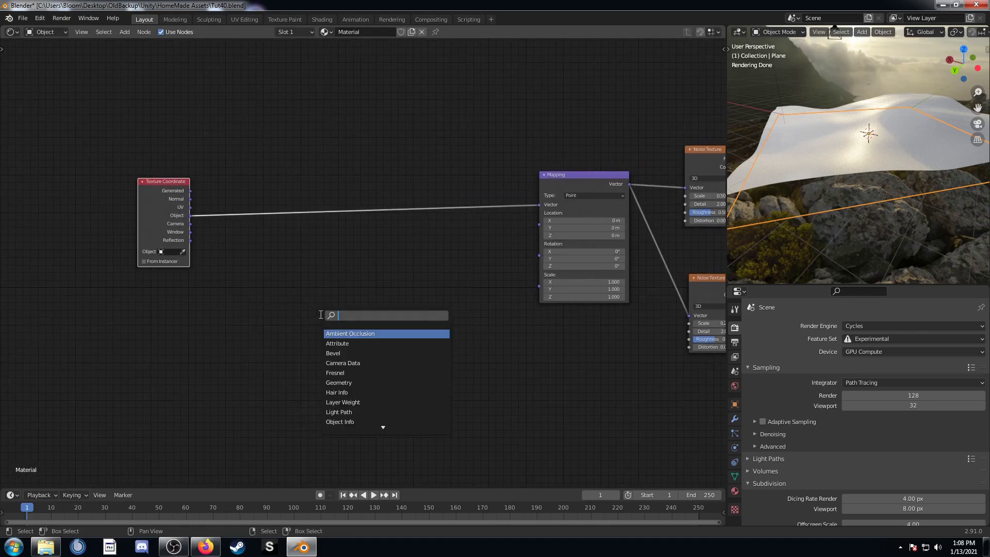
{"action": "type", "text": "nois"}
{"action": "key", "text": "Return"}
{"action": "left_click", "coordinate": [437, 174]}
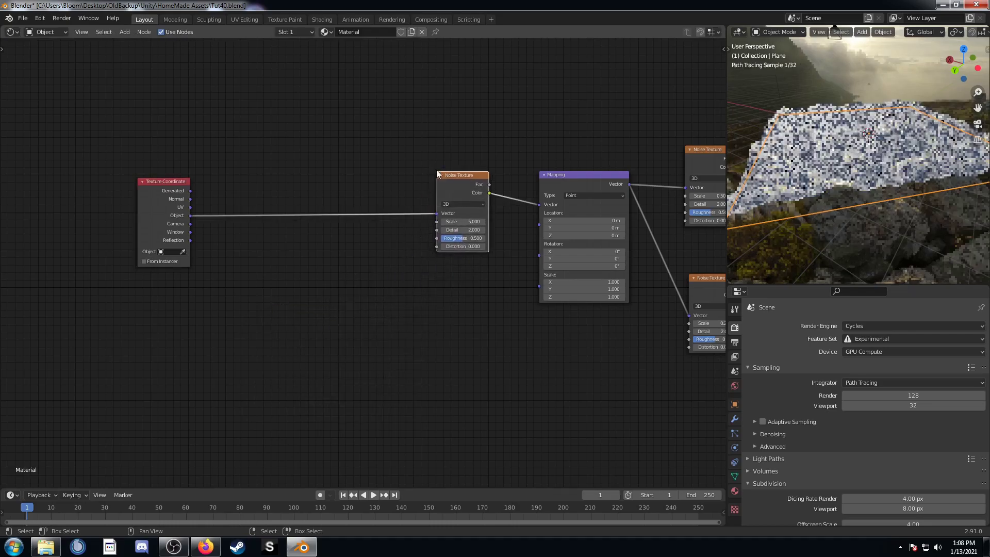
Duplicate the new Noise Texture twice into the link from the Texture Coordinate, forming a chain of three
{"action": "key", "text": "shift+d"}
{"action": "left_click", "coordinate": [360, 174]}
{"action": "key", "text": "shift+d"}
{"action": "left_click", "coordinate": [243, 175]}
{"action": "scroll", "coordinate": [306, 268], "scroll_direction": "up", "scroll_amount": 1}
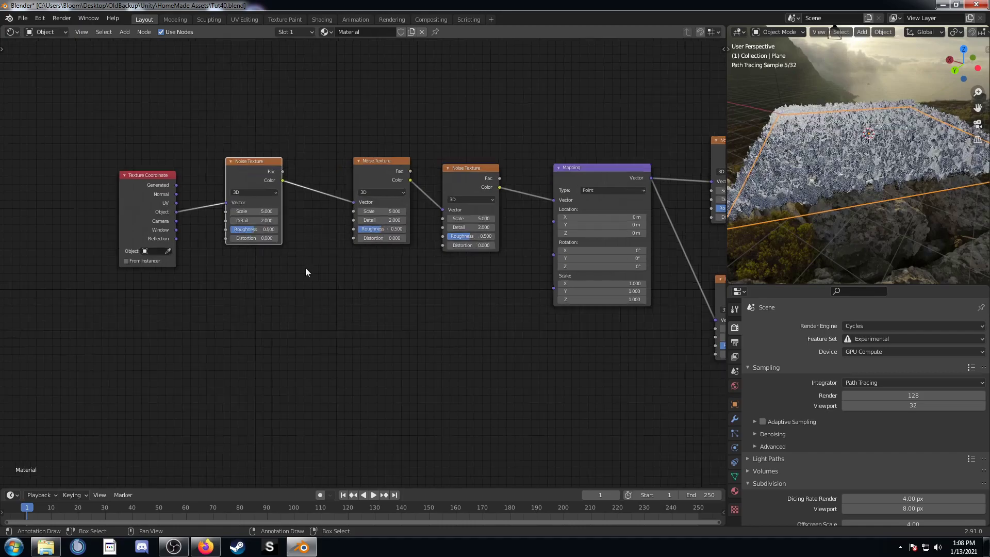
Insert a Mix node between the last chained Noise Texture and the Mapping node
{"action": "scroll", "coordinate": [305, 272], "scroll_direction": "up", "scroll_amount": 2}
{"action": "key", "text": "shift+a"}
{"action": "left_click", "coordinate": [343, 378]}
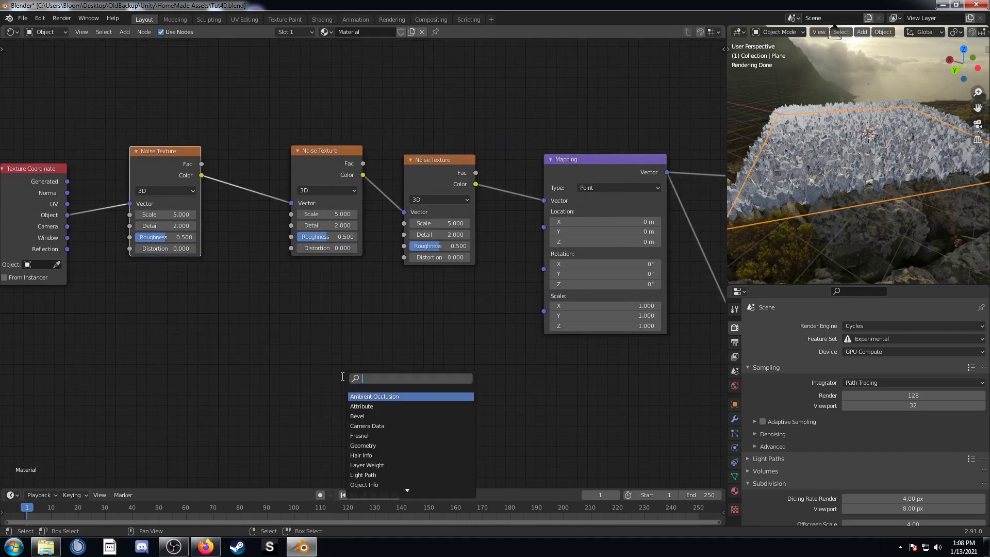
{"action": "type", "text": "mix"}
{"action": "key", "text": "Return"}
{"action": "left_click", "coordinate": [499, 174]}
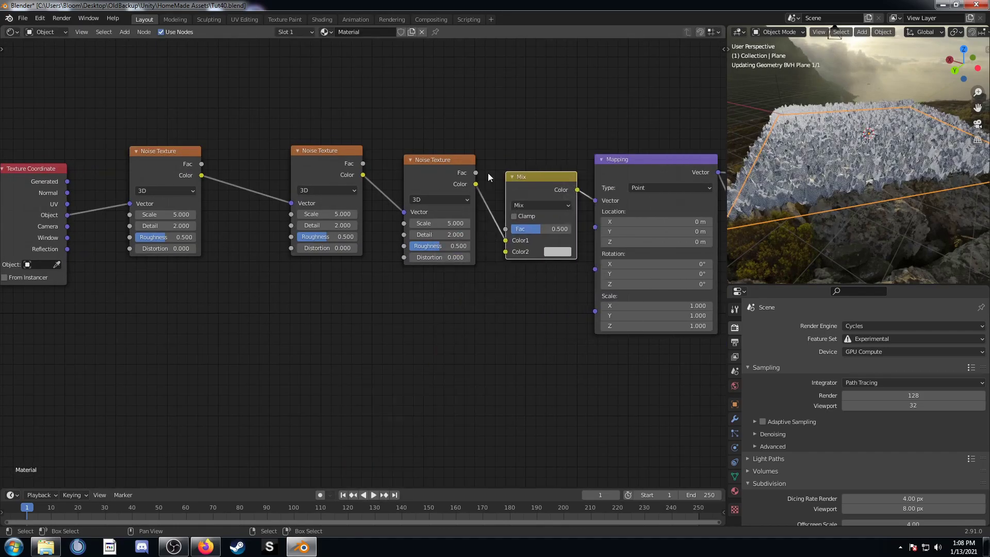
Duplicate the Mix node into the links after each of the other two chained Noise Textures
{"action": "key", "text": "shift+d"}
{"action": "left_click", "coordinate": [412, 159]}
{"action": "key", "text": "shift+d"}
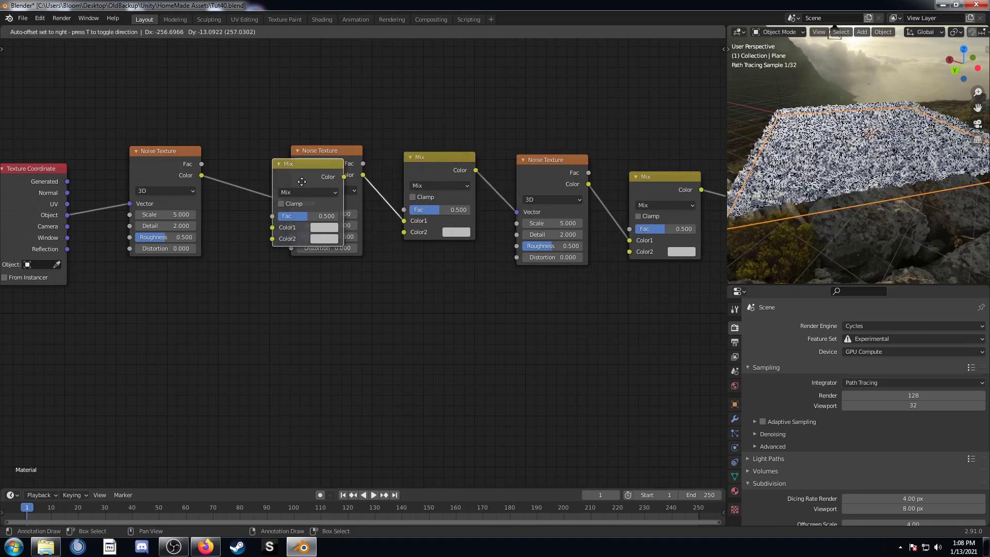
{"action": "left_click", "coordinate": [275, 176]}
Arrange the three chained Noise Textures in a row above the Mix nodes
{"action": "scroll", "coordinate": [371, 318], "scroll_direction": "down", "scroll_amount": 3}
{"action": "middle_click_drag", "start_coordinate": [455, 331], "coordinate": [416, 378]}
{"action": "left_click_drag", "start_coordinate": [197, 215], "coordinate": [182, 131]}
{"action": "left_click", "coordinate": [372, 219]}
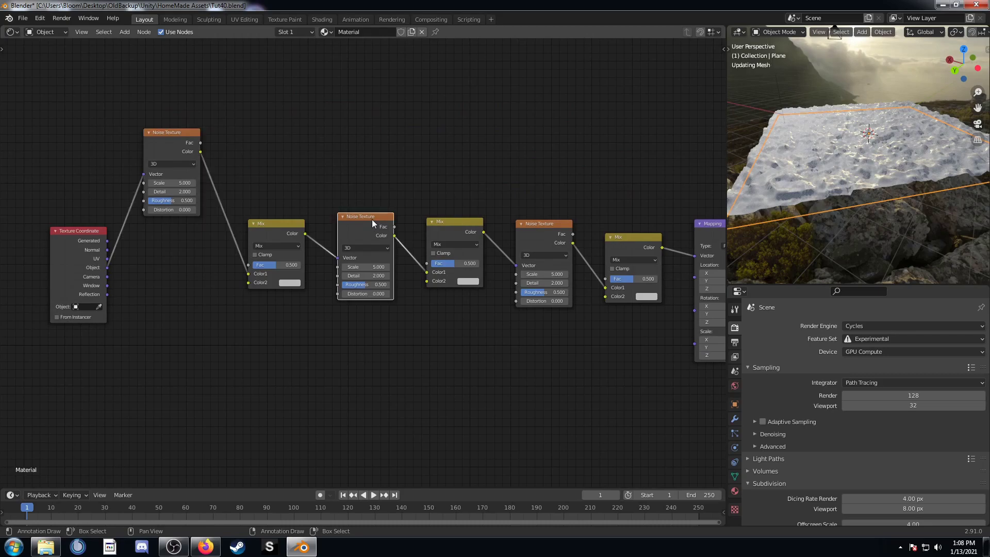
{"action": "left_click_drag", "start_coordinate": [372, 218], "coordinate": [373, 120]}
{"action": "left_click_drag", "start_coordinate": [553, 230], "coordinate": [553, 131]}
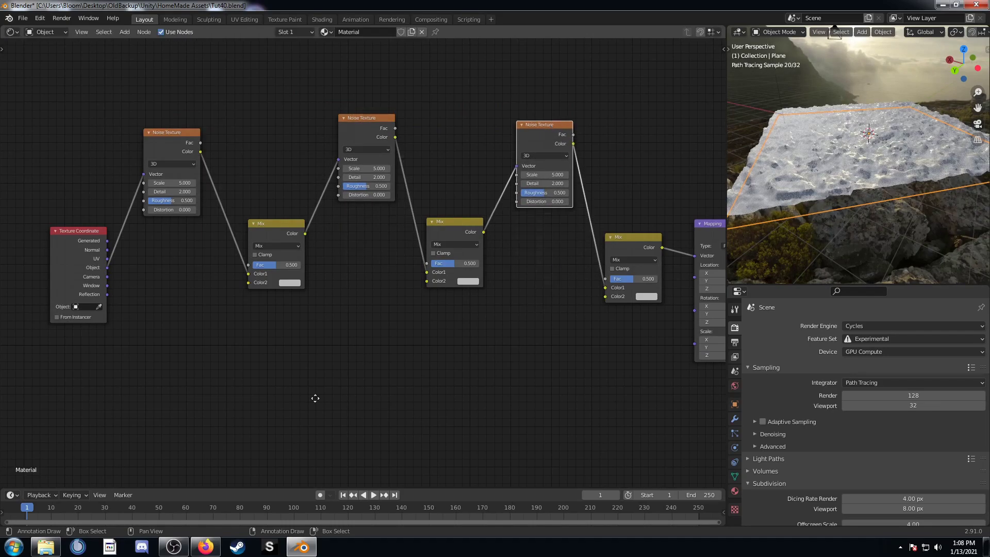
Connect the Texture Coordinate's Object output to the first Mix node's Color2 input
{"action": "middle_click_drag", "start_coordinate": [315, 397], "coordinate": [417, 362]}
{"action": "left_click_drag", "start_coordinate": [209, 232], "coordinate": [351, 247]}
{"action": "middle_click_drag", "start_coordinate": [348, 247], "coordinate": [308, 207]}
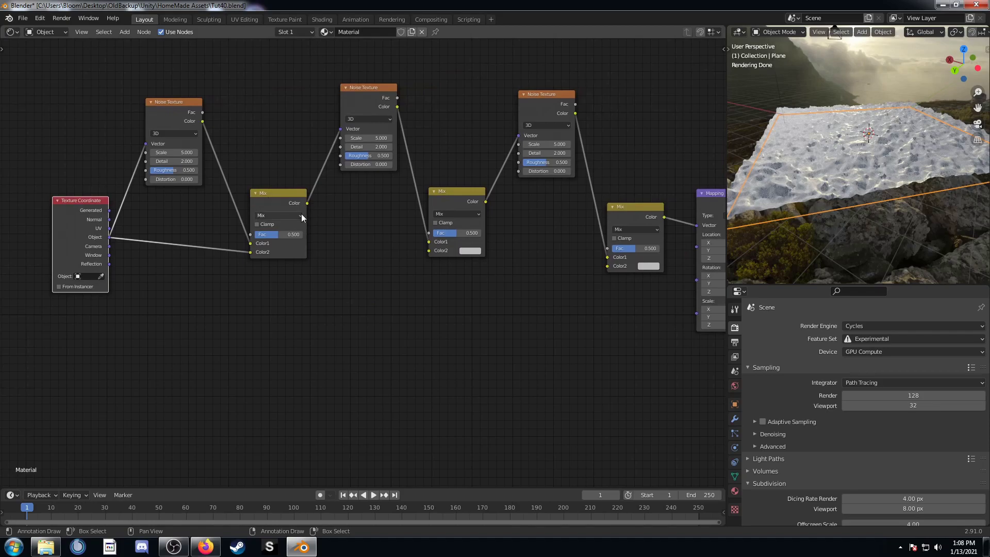
Connect the first Mix node's Color output to the second Mix's Color2, and the second Mix's Color output to the third's Color2
{"action": "left_click_drag", "start_coordinate": [307, 203], "coordinate": [429, 252]}
{"action": "middle_click_drag", "start_coordinate": [438, 260], "coordinate": [289, 261]}
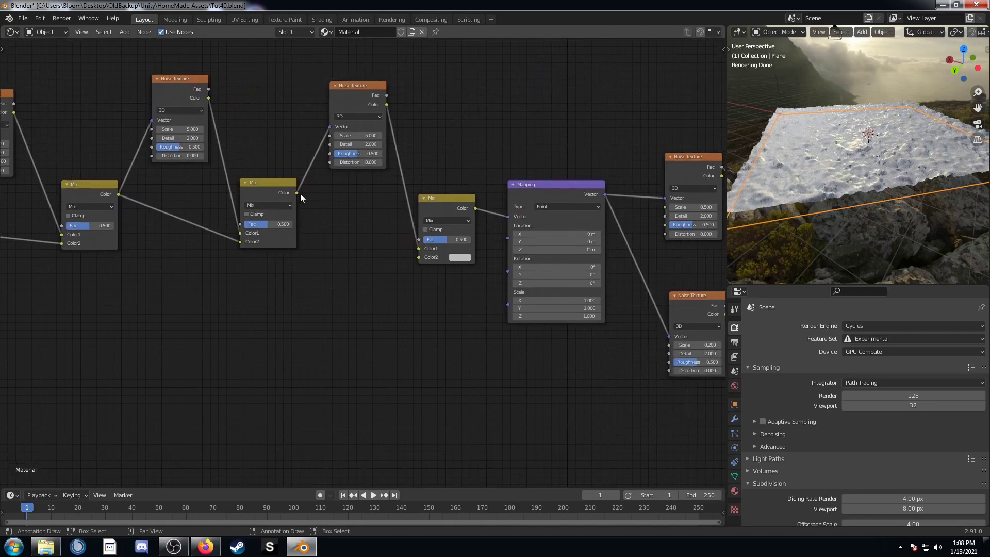
{"action": "left_click_drag", "start_coordinate": [299, 193], "coordinate": [418, 256]}
Set the scales of the three chained Noise Textures to 150, 20 and 2, in chain order
{"action": "middle_click_drag", "start_coordinate": [281, 331], "coordinate": [386, 356]}
{"action": "middle_click_drag", "start_coordinate": [239, 347], "coordinate": [385, 372]}
{"action": "scroll", "coordinate": [289, 363], "scroll_direction": "up", "scroll_amount": 1}
{"action": "left_click", "coordinate": [229, 191]}
{"action": "type", "text": "150"}
{"action": "key", "text": "Return"}
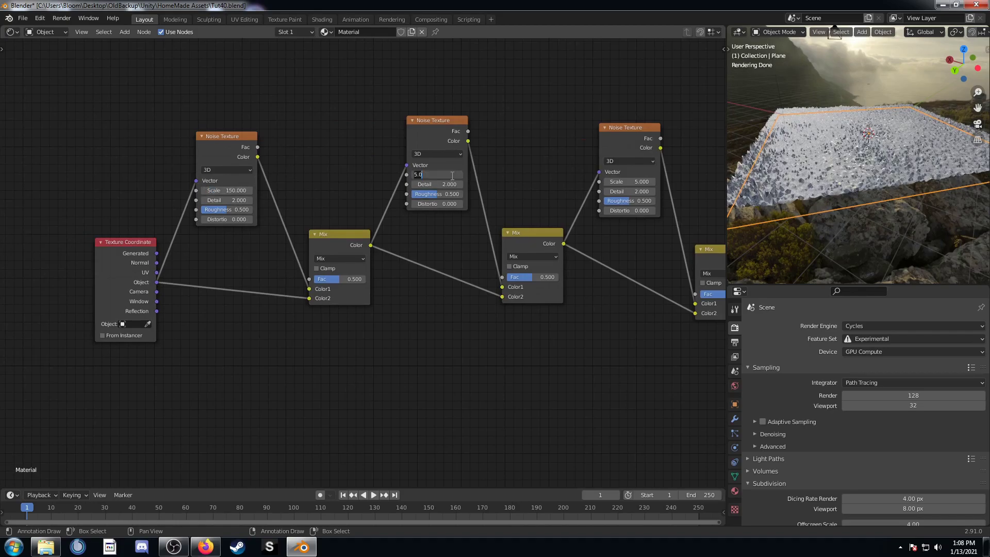
{"action": "type", "text": "20"}
{"action": "key", "text": "Return"}
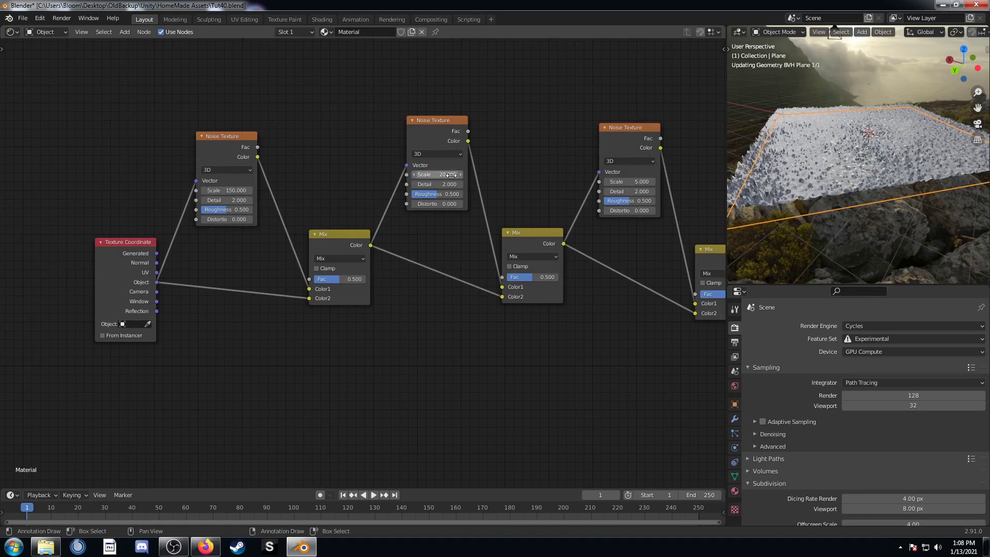
{"action": "type", "text": "2"}
{"action": "key", "text": "Return"}
Set the first Mix node's factor to 0.999
{"action": "scroll", "coordinate": [359, 261], "scroll_direction": "up", "scroll_amount": 3}
{"action": "middle_click_drag", "start_coordinate": [447, 358], "coordinate": [263, 320]}
{"action": "scroll", "coordinate": [313, 301], "scroll_direction": "down", "scroll_amount": 2}
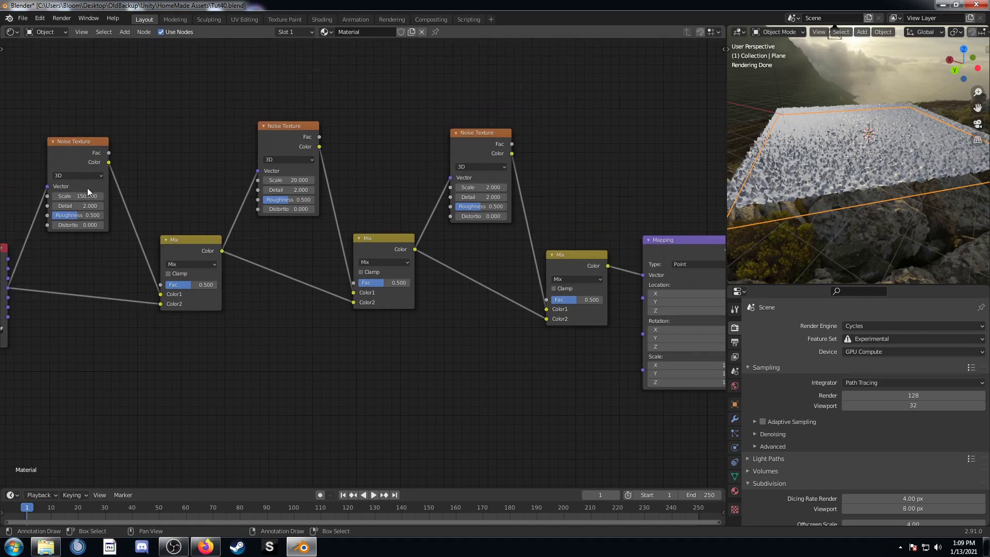
{"action": "left_click_drag", "start_coordinate": [68, 153], "coordinate": [69, 146]}
{"action": "middle_click_drag", "start_coordinate": [203, 235], "coordinate": [289, 155]}
{"action": "scroll", "coordinate": [280, 219], "scroll_direction": "up", "scroll_amount": 3}
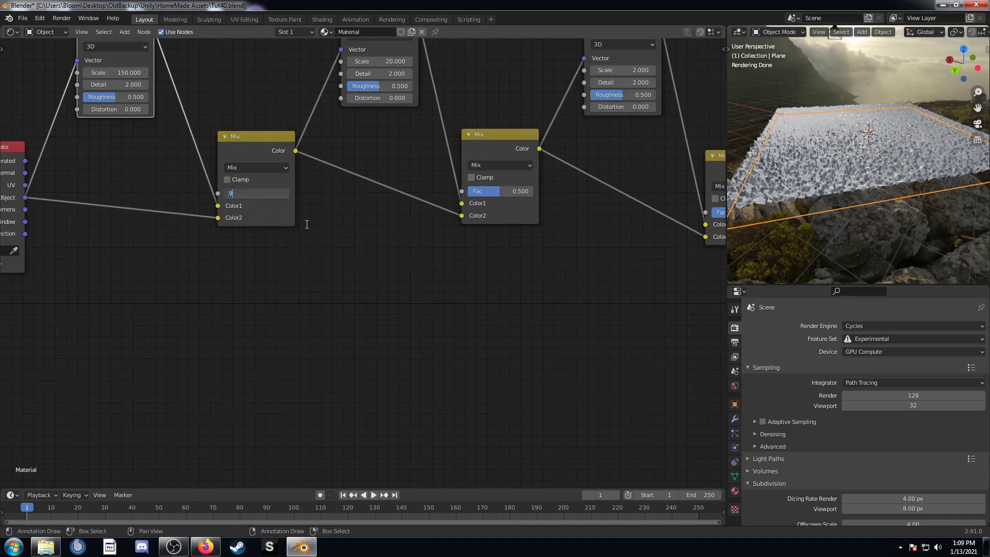
{"action": "key", "text": "Return"}
{"action": "middle_click_drag", "start_coordinate": [308, 223], "coordinate": [280, 253]}
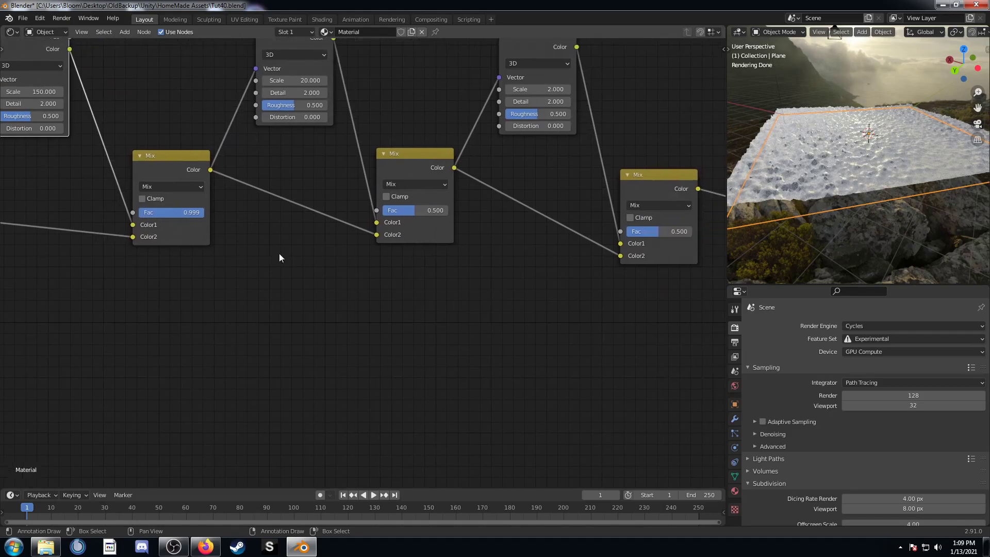
Set the second Mix node's factor to 0.99 and the third Mix node's factor to 0.6
{"action": "left_click", "coordinate": [407, 211]}
{"action": "type", "text": ".9"}
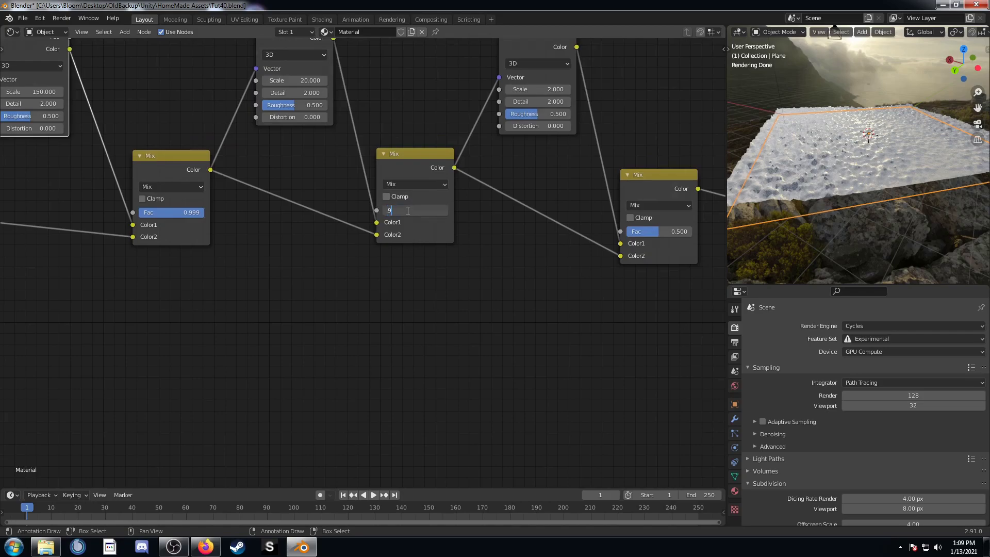
{"action": "type", "text": "9"}
{"action": "key", "text": "Return"}
{"action": "middle_click_drag", "start_coordinate": [320, 270], "coordinate": [319, 270]}
{"action": "left_click", "coordinate": [507, 240]}
{"action": "type", "text": ".6"}
{"action": "key", "text": "Return"}
{"action": "middle_click_drag", "start_coordinate": [506, 240], "coordinate": [423, 263]}
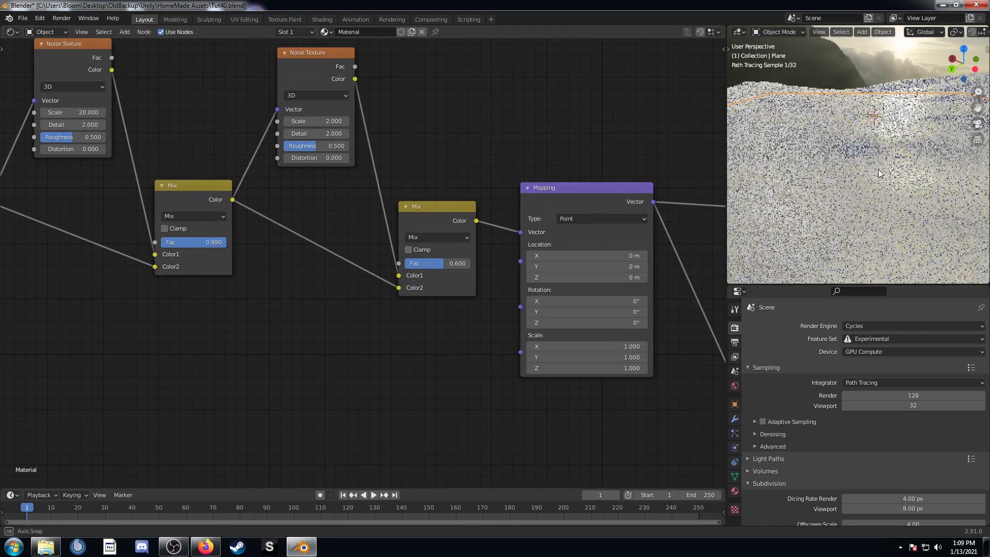
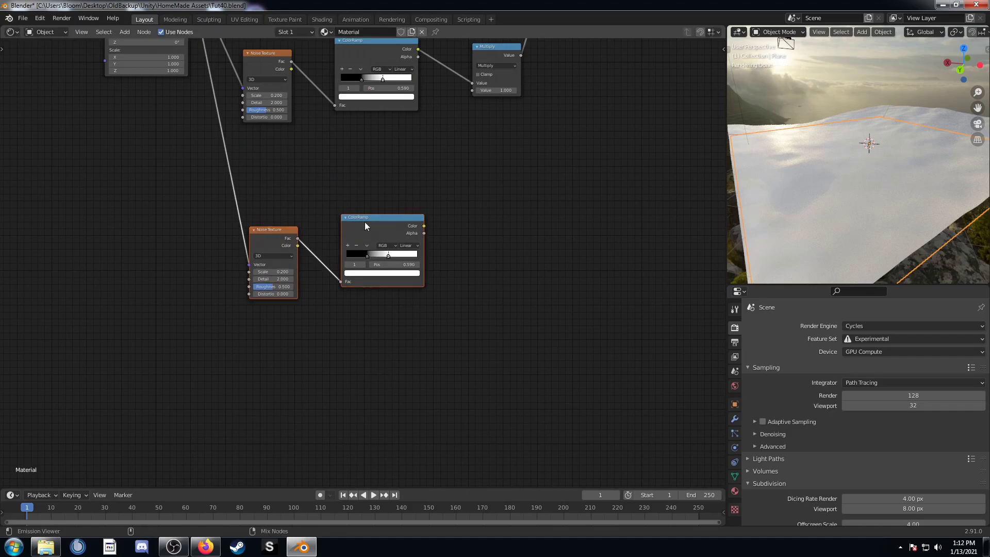
Duplicate the selected Noise Texture and ColorRamp pair twice with its Mapping link kept, stacking the copies below the original
{"action": "key", "text": "shift+d"}
{"action": "left_click", "coordinate": [366, 315]}
{"action": "middle_click_drag", "start_coordinate": [365, 314], "coordinate": [369, 219]}
{"action": "key", "text": "shift+d"}
{"action": "left_click", "coordinate": [368, 323]}
Set the scales of the three stacked Noise Textures to 150, 4 and 2, from upper to lower
{"action": "scroll", "coordinate": [318, 273], "scroll_direction": "up", "scroll_amount": 2}
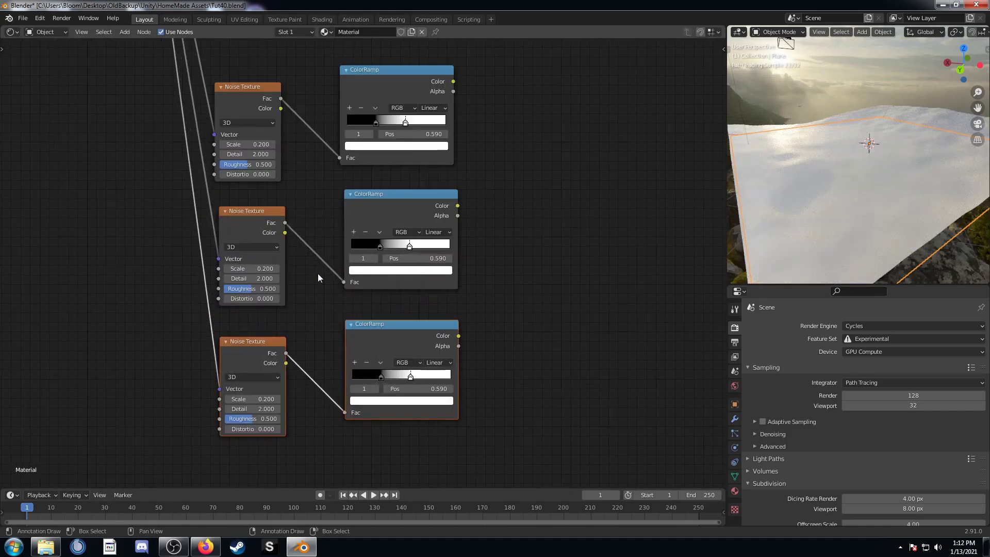
{"action": "middle_click_drag", "start_coordinate": [318, 273], "coordinate": [379, 286]}
{"action": "double_click", "coordinate": [310, 154]}
{"action": "type", "text": "15"}
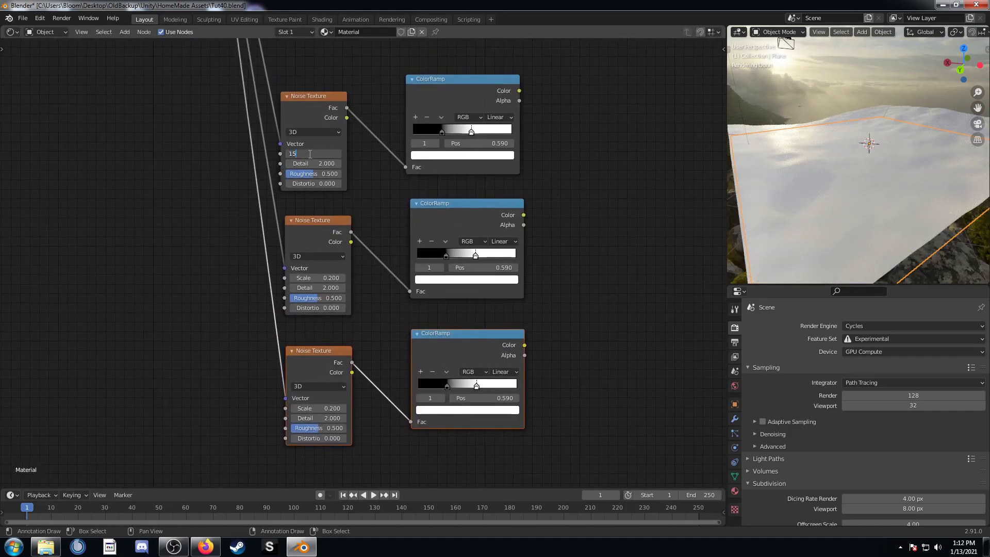
{"action": "type", "text": "0"}
{"action": "key", "text": "Return"}
{"action": "double_click", "coordinate": [314, 278]}
{"action": "type", "text": "4"}
{"action": "key", "text": "Return"}
{"action": "double_click", "coordinate": [315, 408]}
{"action": "type", "text": "1"}
{"action": "key", "text": "Return"}
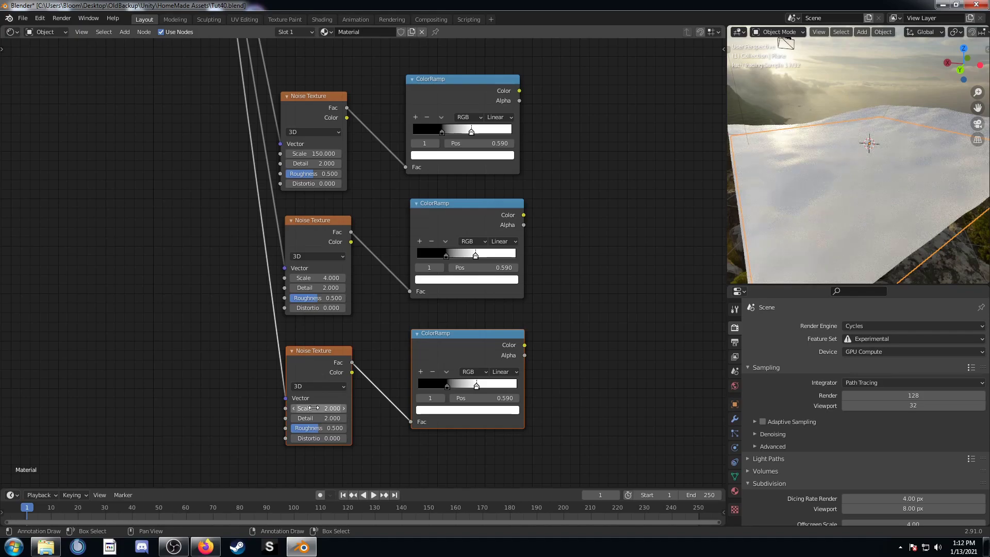
On the upper of the three new ColorRamps, set the black stop's position to 0.43 and the white stop's to 0.55
{"action": "middle_click_drag", "start_coordinate": [396, 404], "coordinate": [303, 424]}
{"action": "scroll", "coordinate": [303, 424], "scroll_direction": "up", "scroll_amount": 6}
{"action": "middle_click_drag", "start_coordinate": [290, 167], "coordinate": [305, 253]}
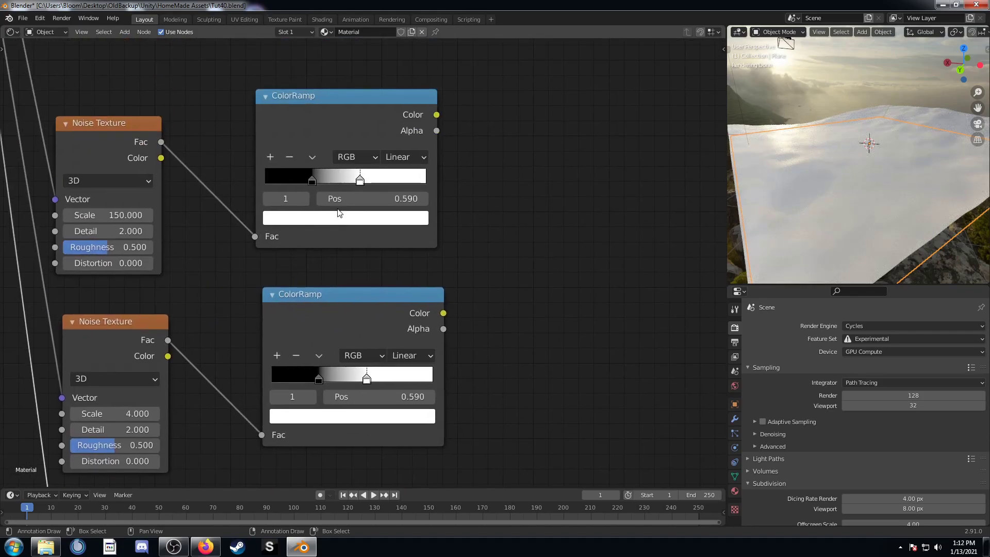
{"action": "left_click", "coordinate": [311, 180]}
{"action": "double_click", "coordinate": [358, 199]}
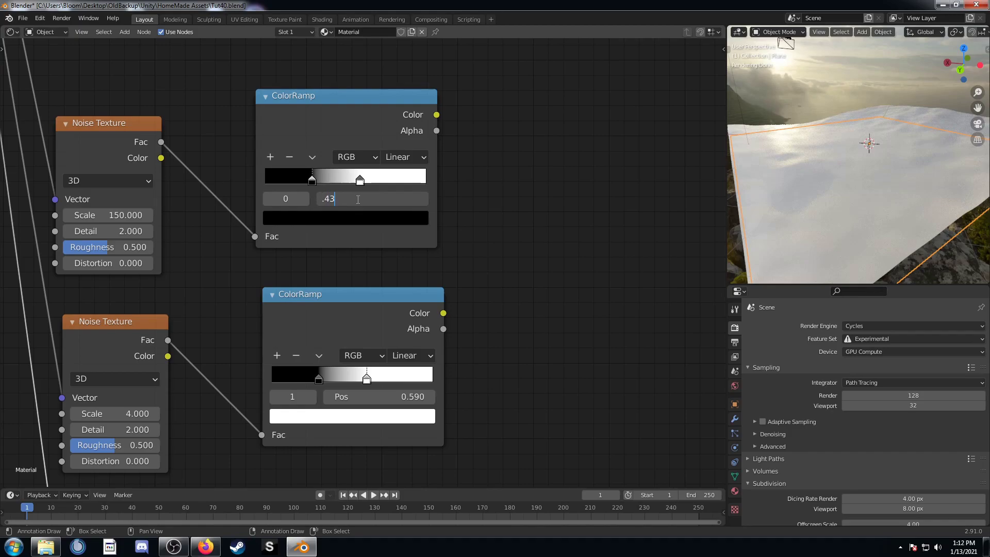
{"action": "type", "text": ".43"}
{"action": "key", "text": "Return"}
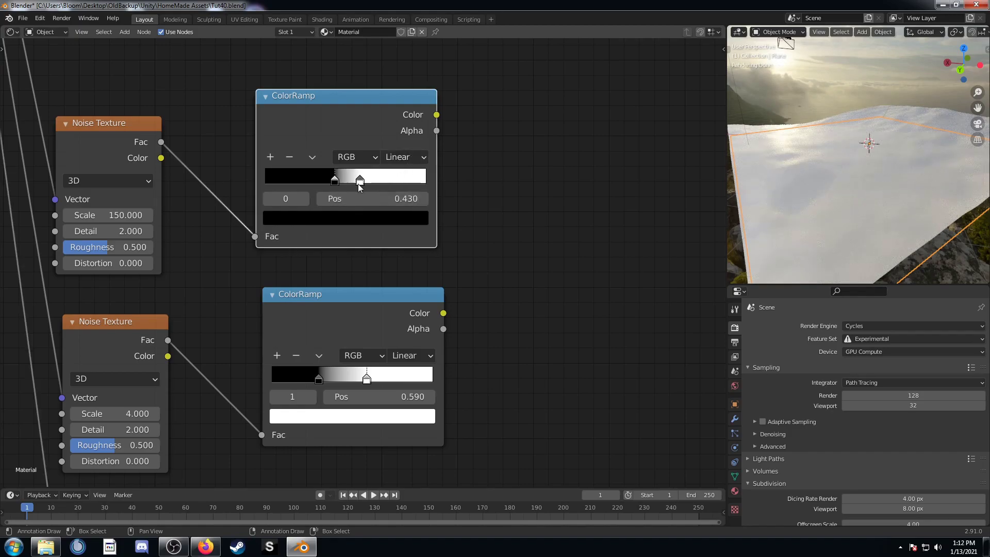
{"action": "left_click", "coordinate": [359, 180]}
{"action": "double_click", "coordinate": [380, 198]}
{"action": "type", "text": "."}
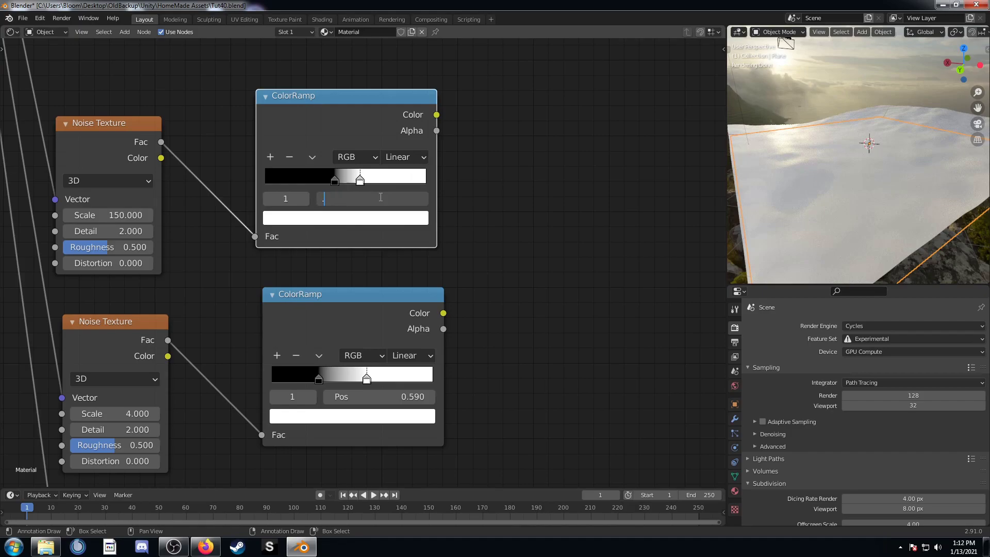
{"action": "type", "text": "55"}
{"action": "key", "text": "Return"}
On the middle new ColorRamp, set the black stop's position to 0.58 and the white stop's to 0.65
{"action": "scroll", "coordinate": [340, 292], "scroll_direction": "down", "scroll_amount": 3}
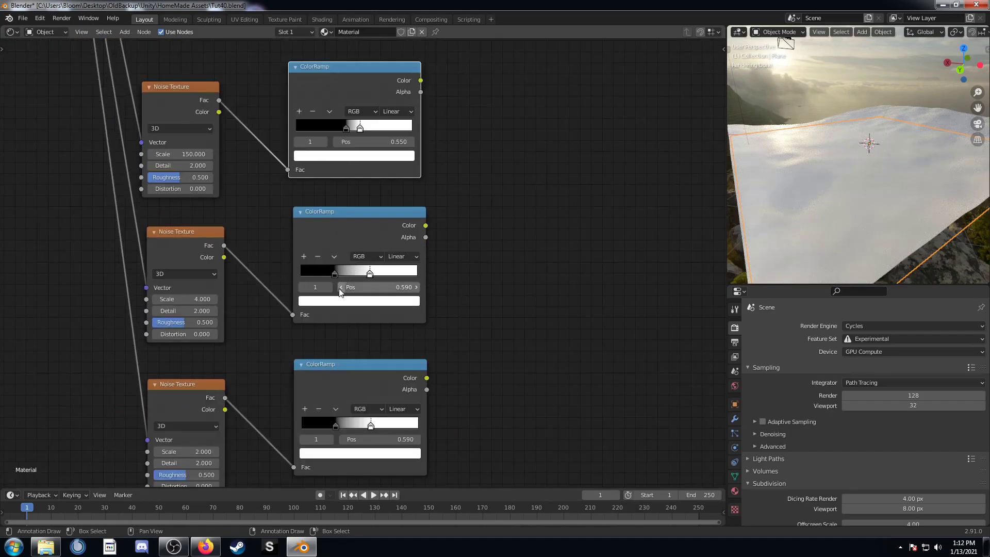
{"action": "left_click", "coordinate": [335, 273]}
{"action": "double_click", "coordinate": [363, 289]}
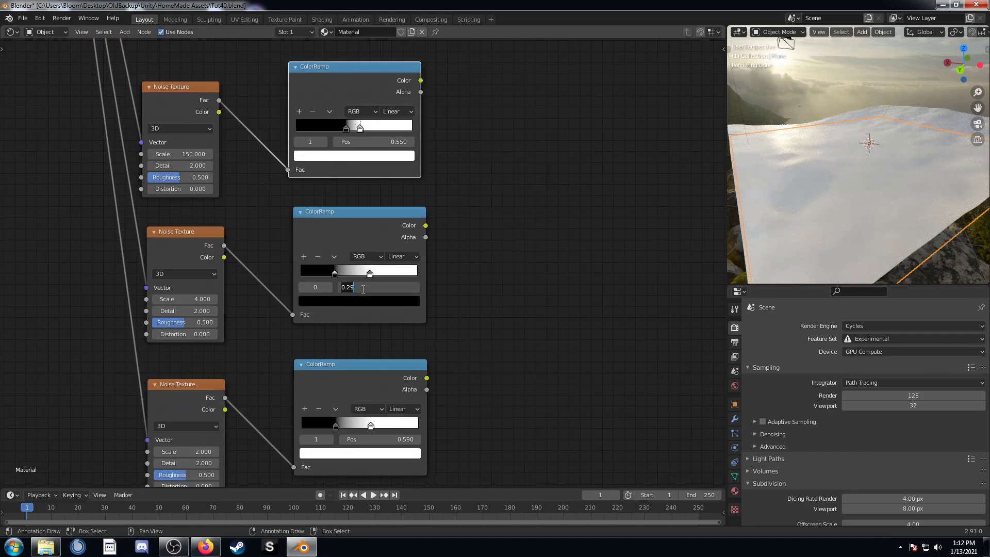
{"action": "type", "text": ".58"}
{"action": "key", "text": "Return"}
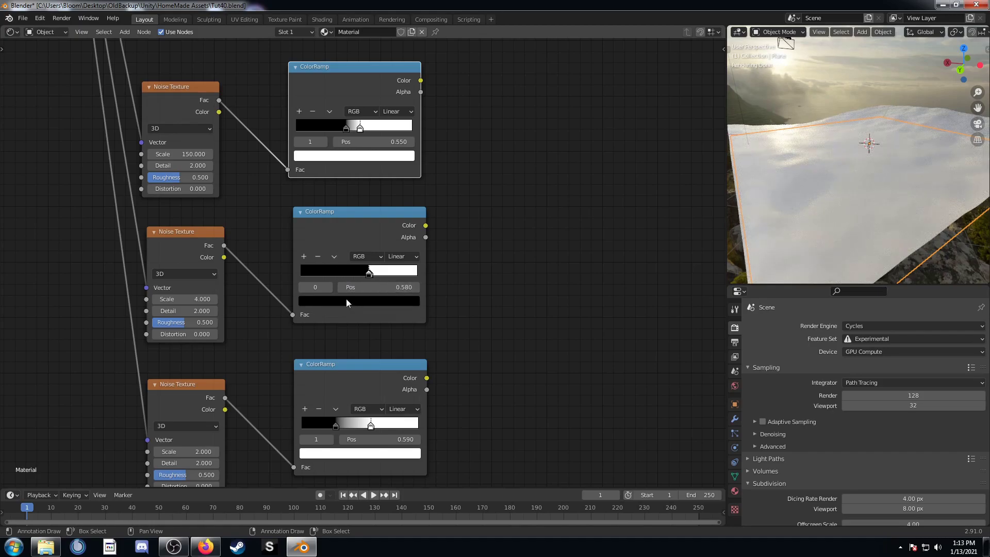
{"action": "left_click", "coordinate": [330, 287]}
{"action": "double_click", "coordinate": [372, 286]}
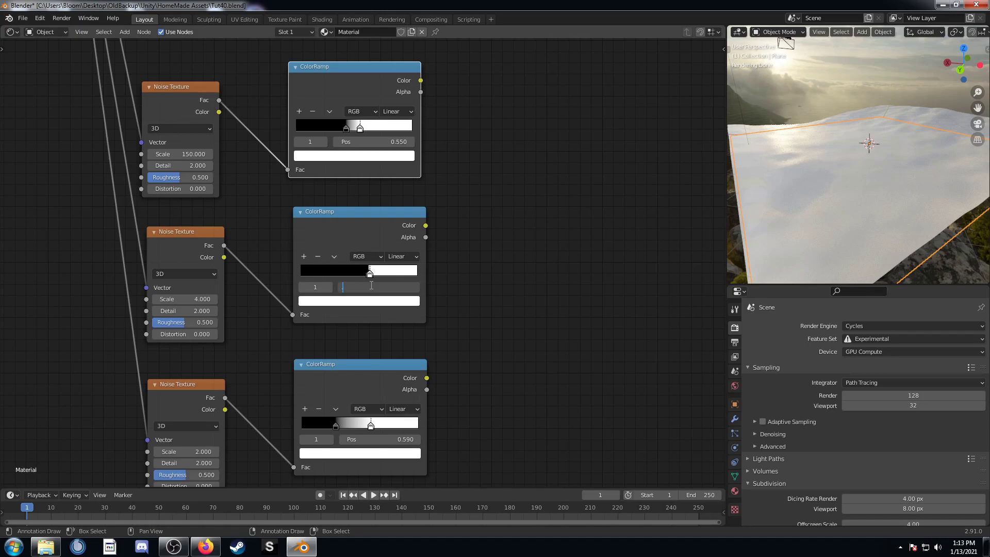
{"action": "type", "text": ".65"}
{"action": "key", "text": "Return"}
On the lowest ColorRamp, set the black stop's position to 0.62 and the white stop's to 0.67
{"action": "scroll", "coordinate": [371, 309], "scroll_direction": "up", "scroll_amount": 3}
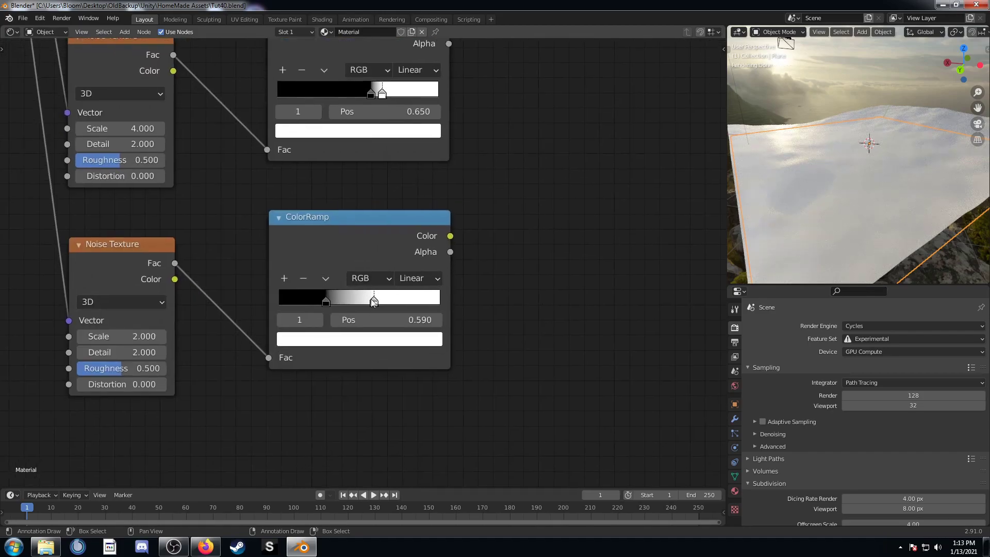
{"action": "left_click", "coordinate": [326, 301]}
{"action": "double_click", "coordinate": [361, 320]}
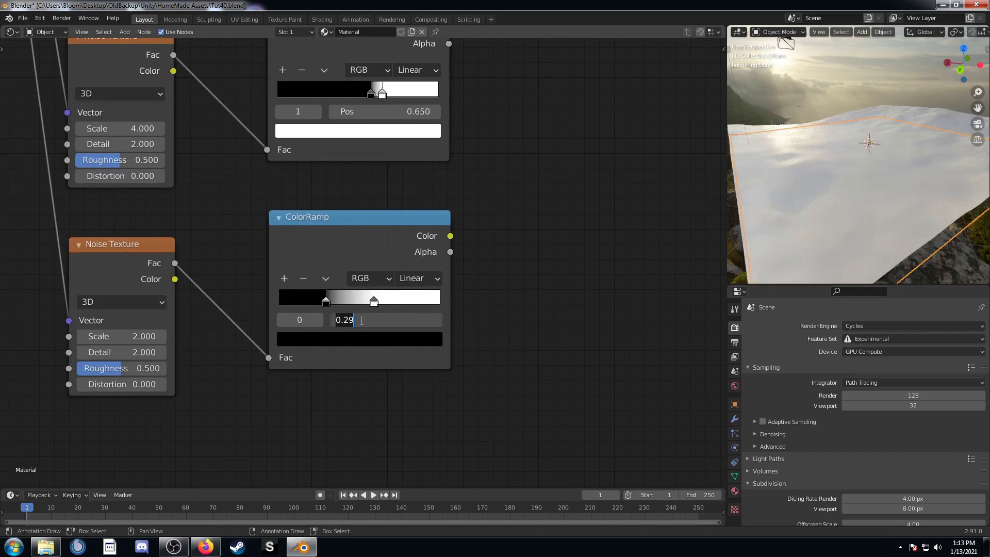
{"action": "type", "text": ".62"}
{"action": "key", "text": "Return"}
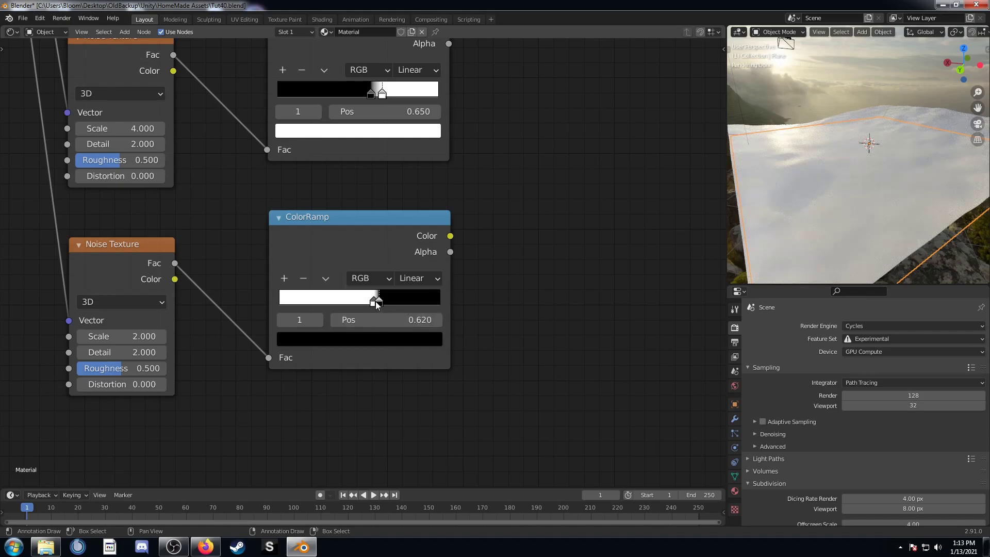
{"action": "left_click", "coordinate": [374, 299]}
{"action": "double_click", "coordinate": [378, 321]}
{"action": "type", "text": ".67"}
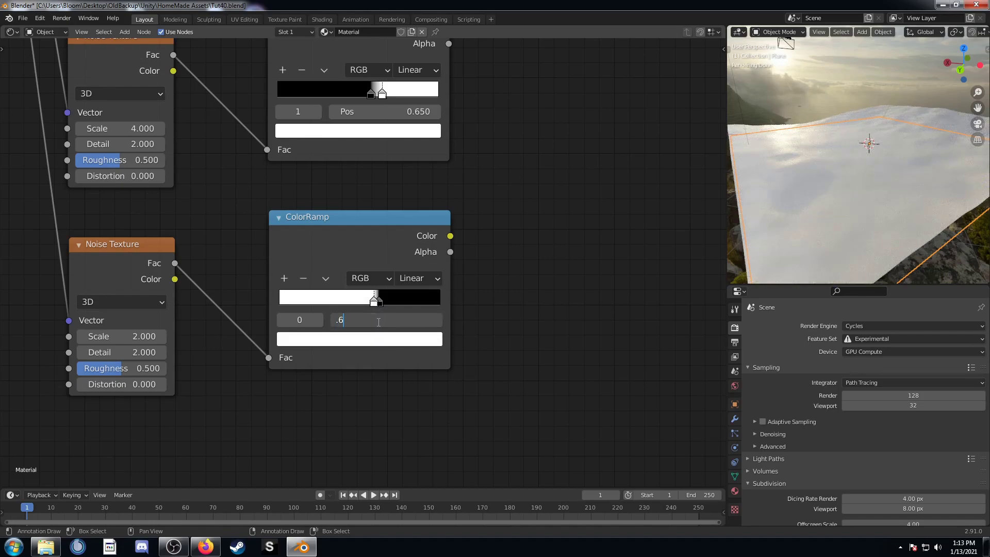
{"action": "key", "text": "Return"}
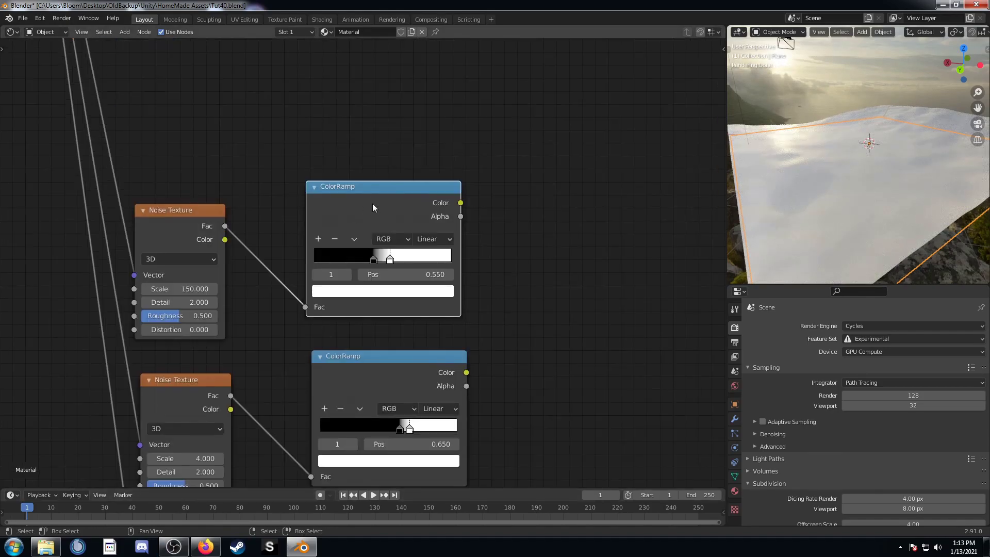
Preview the upper new ColorRamp's output on the plane with the Emission Viewer and examine the pattern up close
{"action": "left_click_drag", "start_coordinate": [374, 207], "coordinate": [380, 192]}
{"action": "left_click", "coordinate": [381, 193], "text": "ctrl+shift"}
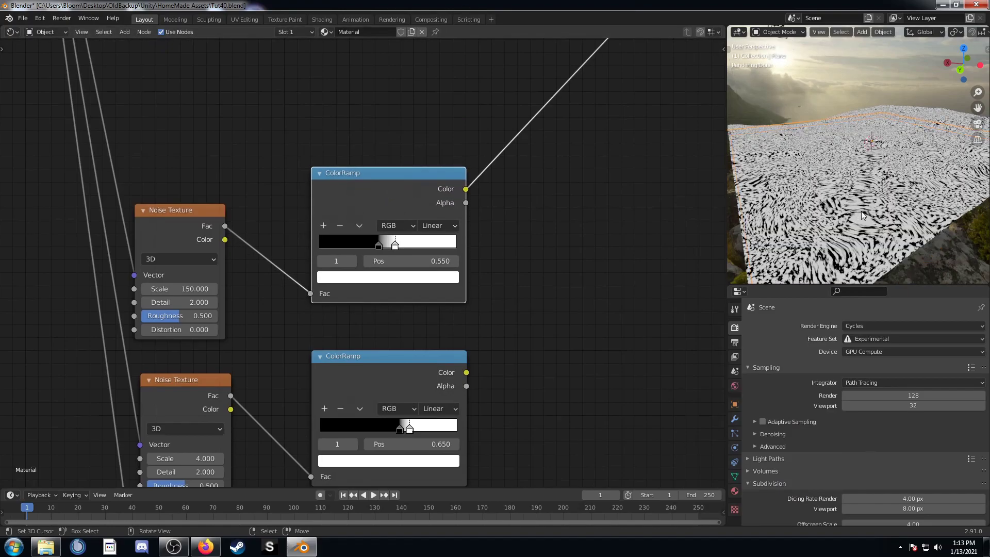
{"action": "middle_click_drag", "start_coordinate": [760, 196], "coordinate": [872, 219]}
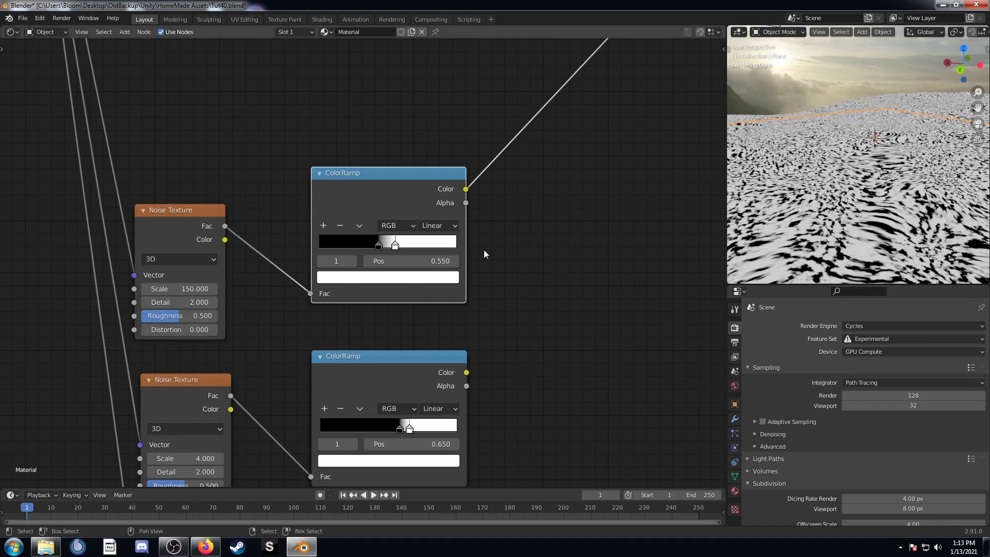
Examine the chained noise and Mix nodes before the Mapping node and the three new Noise Texture and ColorRamp pairs
{"action": "scroll", "coordinate": [364, 260], "scroll_direction": "down", "scroll_amount": 10}
{"action": "middle_click_drag", "start_coordinate": [80, 216], "coordinate": [442, 401]}
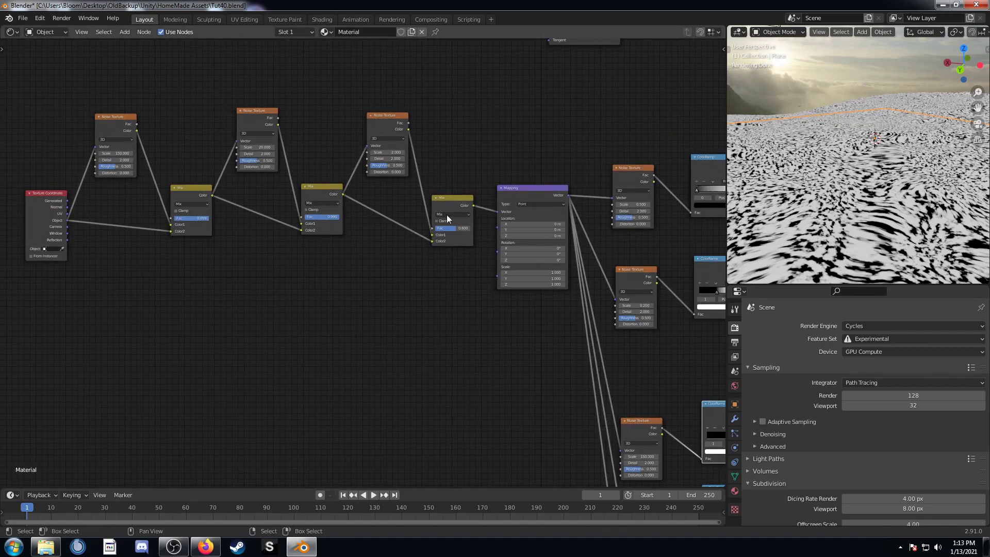
{"action": "middle_click_drag", "start_coordinate": [536, 274], "coordinate": [347, 199]}
{"action": "middle_click_drag", "start_coordinate": [571, 251], "coordinate": [445, 171]}
{"action": "middle_click_drag", "start_coordinate": [442, 287], "coordinate": [468, 192]}
{"action": "scroll", "coordinate": [468, 192], "scroll_direction": "up", "scroll_amount": 3}
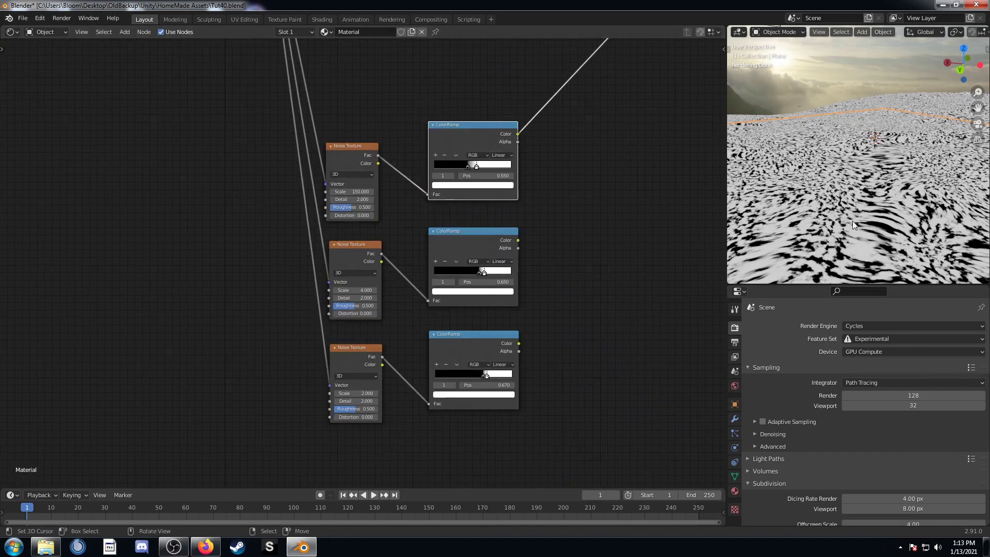
{"action": "middle_click_drag", "start_coordinate": [528, 300], "coordinate": [451, 344]}
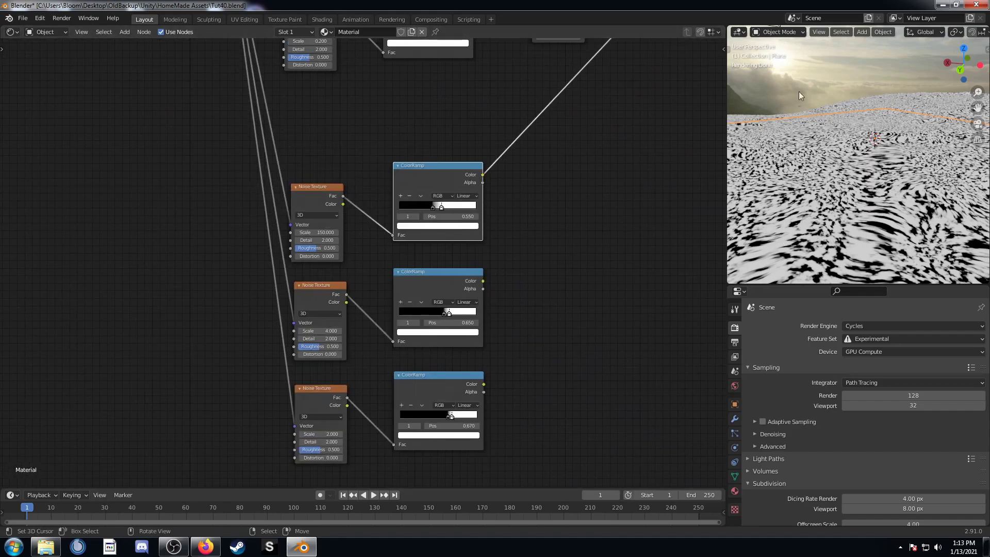
{"action": "middle_click_drag", "start_coordinate": [489, 323], "coordinate": [488, 276]}
{"action": "scroll", "coordinate": [478, 254], "scroll_direction": "up", "scroll_amount": 1}
{"action": "middle_click_drag", "start_coordinate": [570, 231], "coordinate": [478, 271]}
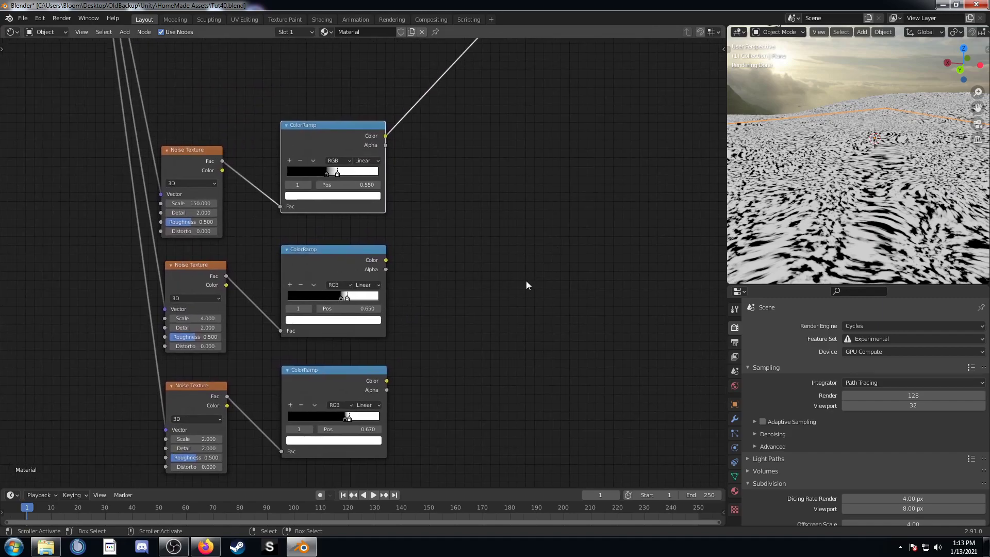
{"action": "middle_click_drag", "start_coordinate": [525, 285], "coordinate": [629, 247]}
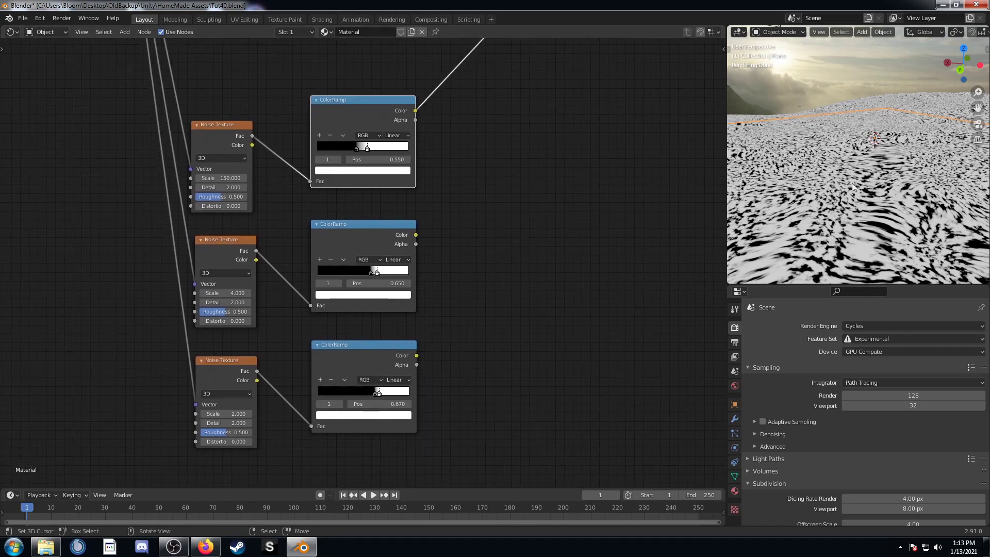
Preview the middle new ColorRamp's output on the plane with the Emission Viewer
{"action": "middle_click_drag", "start_coordinate": [456, 289], "coordinate": [467, 215]}
{"action": "scroll", "coordinate": [289, 308], "scroll_direction": "up", "scroll_amount": 3}
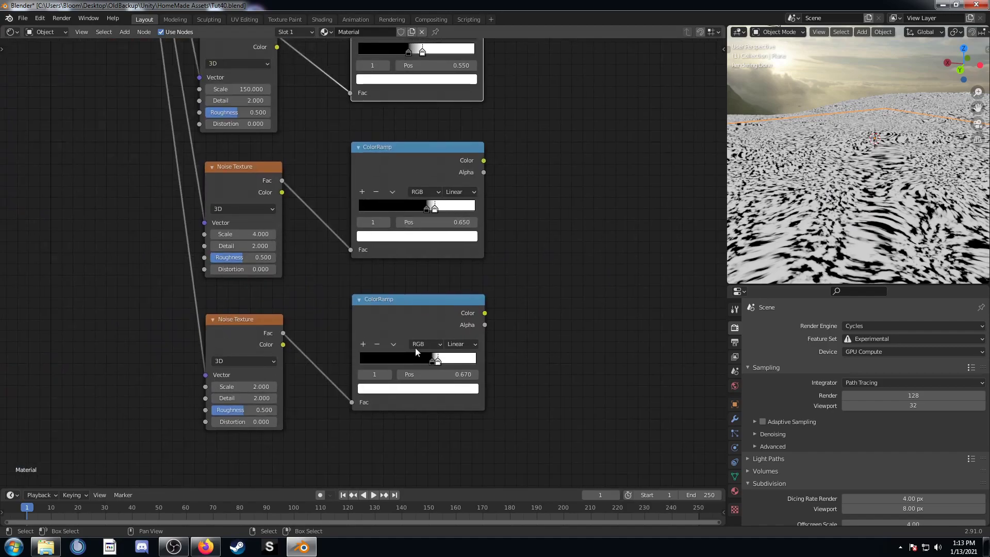
{"action": "middle_click_drag", "start_coordinate": [567, 259], "coordinate": [468, 287]}
{"action": "scroll", "coordinate": [504, 229], "scroll_direction": "down", "scroll_amount": 1}
{"action": "middle_click_drag", "start_coordinate": [502, 227], "coordinate": [471, 289]}
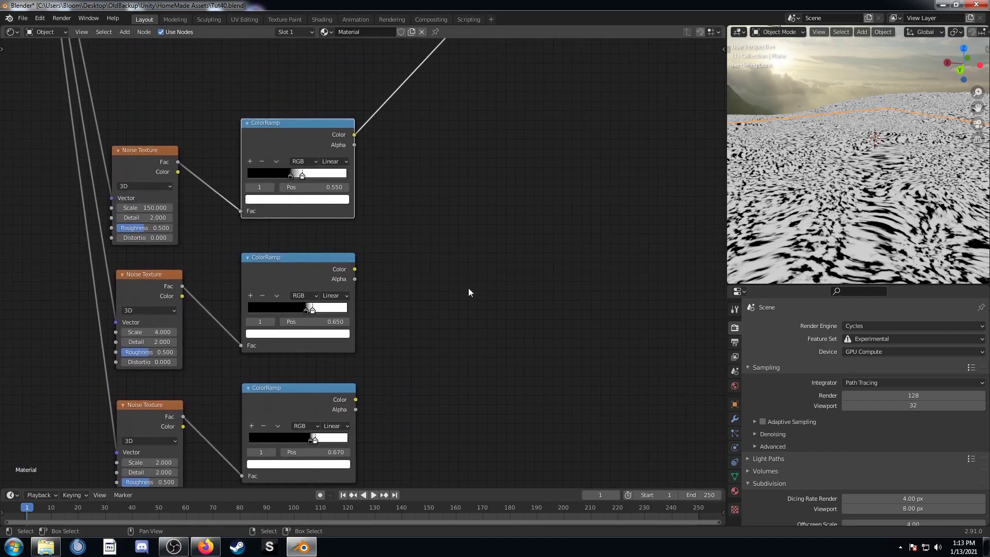
{"action": "left_click", "coordinate": [301, 262], "text": "ctrl+shift"}
{"action": "middle_click_drag", "start_coordinate": [301, 261], "coordinate": [342, 228]}
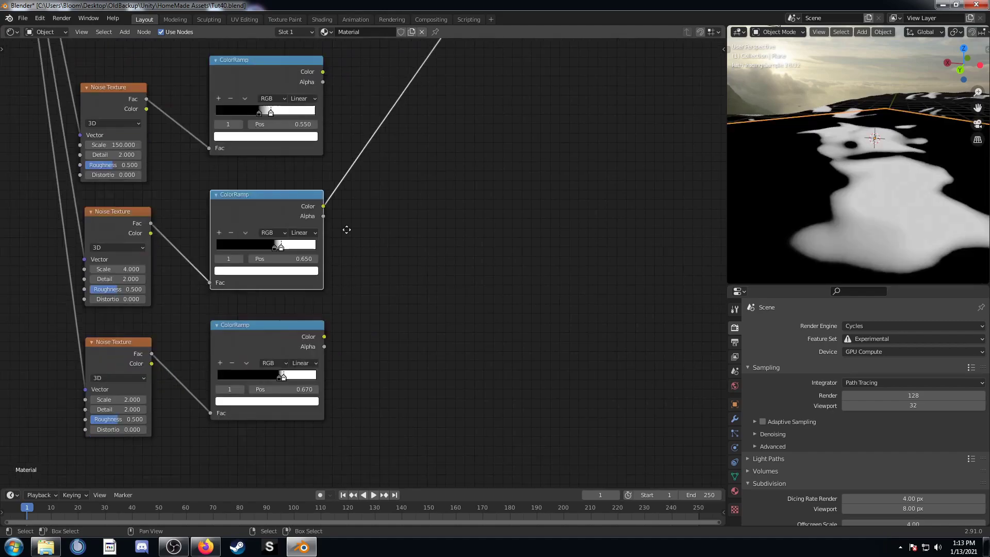
Preview the lowest new ColorRamp's output on the plane with the Emission Viewer
{"action": "scroll", "coordinate": [342, 227], "scroll_direction": "down", "scroll_amount": 1}
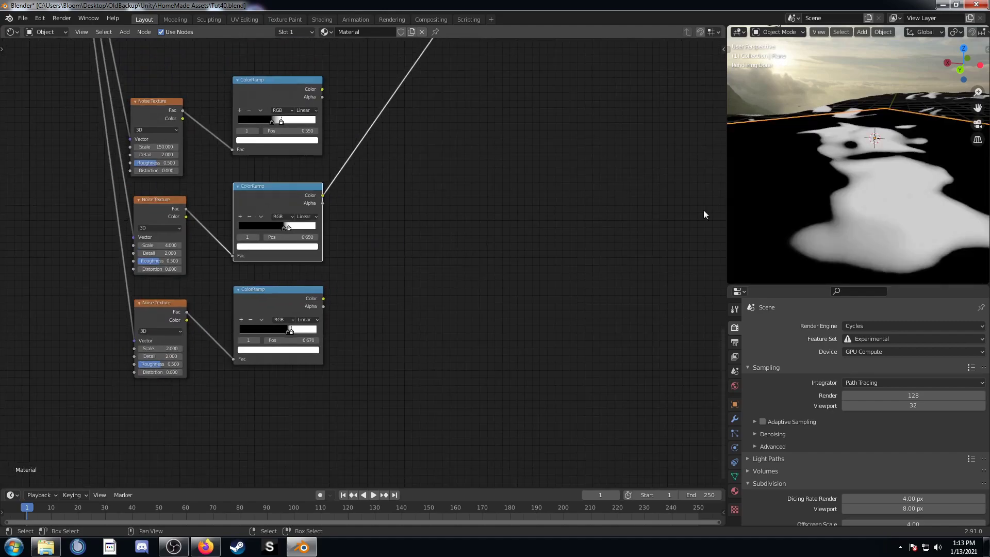
{"action": "left_click", "coordinate": [288, 291], "text": "ctrl+shift"}
{"action": "middle_click_drag", "start_coordinate": [376, 251], "coordinate": [355, 340]}
{"action": "scroll", "coordinate": [355, 341], "scroll_direction": "up", "scroll_amount": 4}
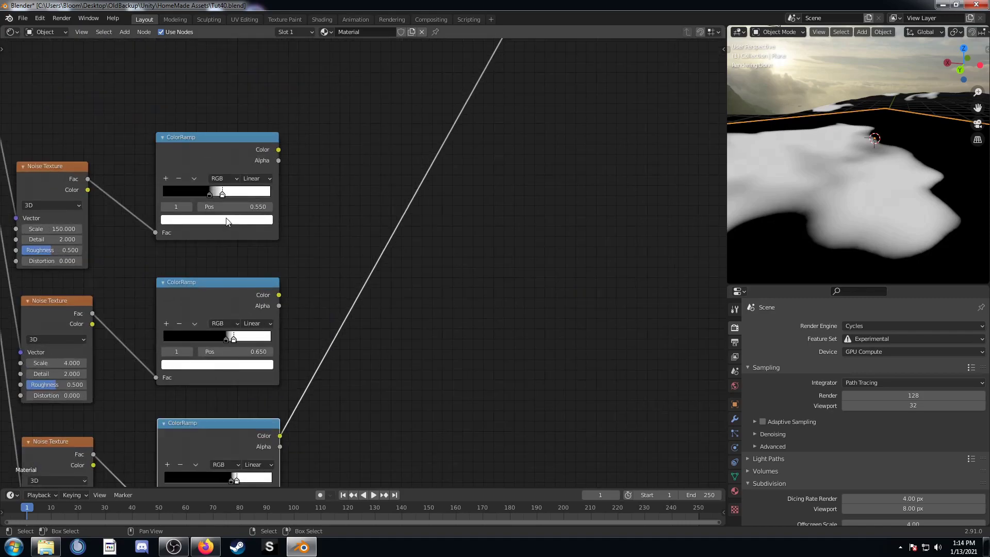
Combine the upper and middle new ColorRamps in a Mix node, expand it and preview its output on the plane
{"action": "right_click_drag", "start_coordinate": [233, 151], "coordinate": [233, 311], "text": "ctrl+shift"}
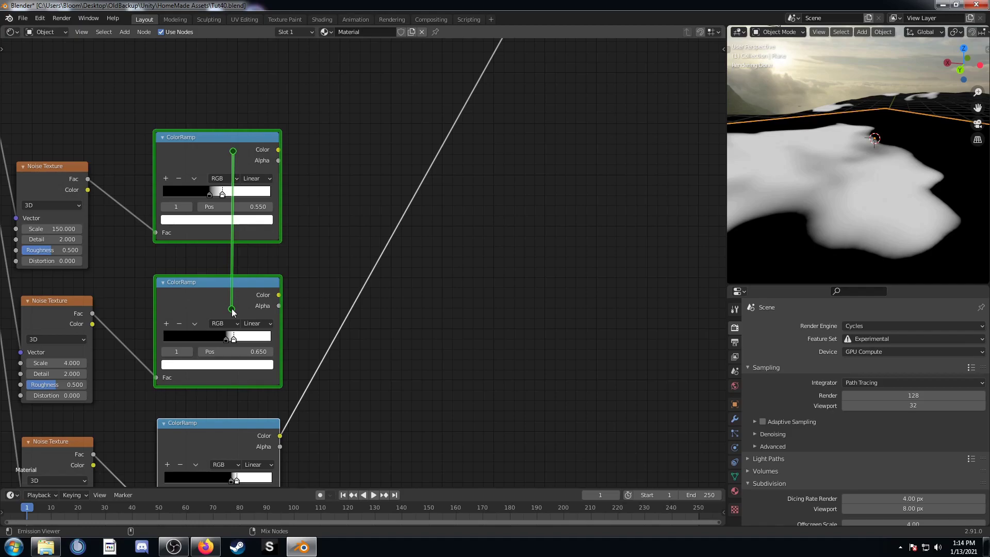
{"action": "right_click_drag", "start_coordinate": [232, 309], "coordinate": [232, 311], "text": "ctrl+shift"}
{"action": "middle_click_drag", "start_coordinate": [399, 273], "coordinate": [381, 283]}
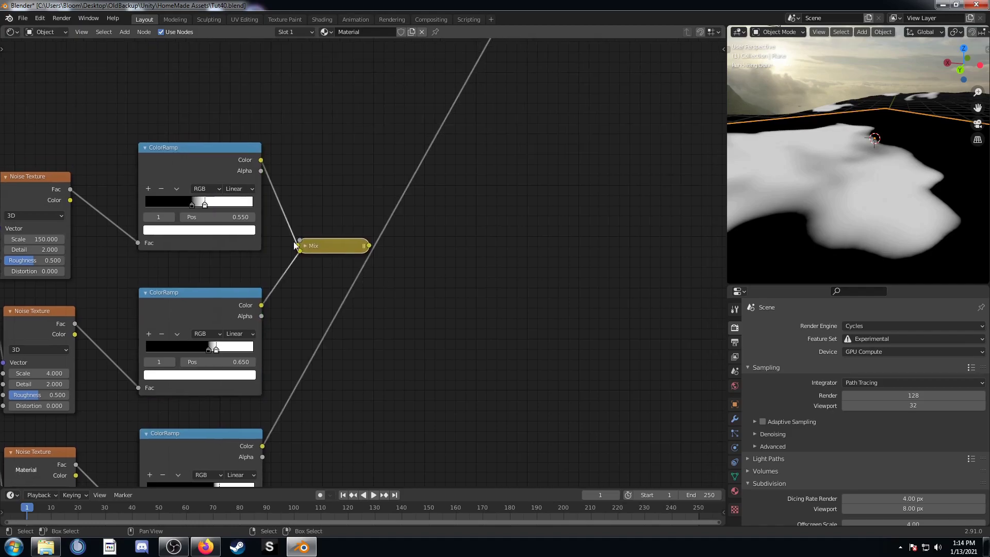
{"action": "left_click", "coordinate": [305, 245]}
{"action": "left_click", "coordinate": [350, 249], "text": "ctrl+shift"}
Rewire the Mix node so the middle ColorRamp drives Fac and the upper ColorRamp feeds Color2, and inspect its Color1 value
{"action": "scroll", "coordinate": [360, 295], "scroll_direction": "up", "scroll_amount": 4}
{"action": "left_click_drag", "start_coordinate": [323, 249], "coordinate": [367, 205]}
{"action": "scroll", "coordinate": [341, 265], "scroll_direction": "up", "scroll_amount": 4}
{"action": "left_click_drag", "start_coordinate": [302, 309], "coordinate": [300, 268]}
{"action": "middle_click_drag", "start_coordinate": [302, 305], "coordinate": [334, 253]}
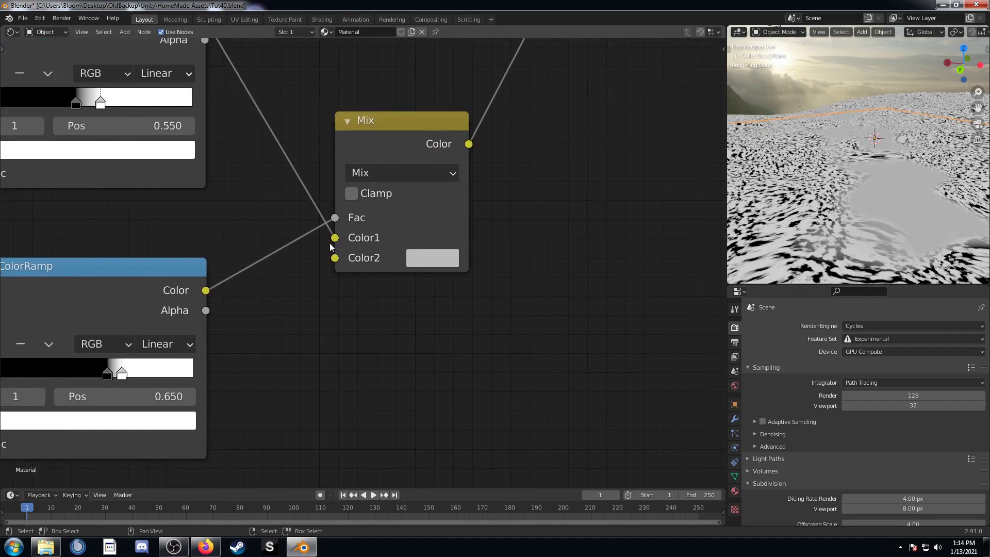
{"action": "left_click_drag", "start_coordinate": [332, 238], "coordinate": [337, 263]}
{"action": "scroll", "coordinate": [337, 263], "scroll_direction": "down", "scroll_amount": 2}
{"action": "middle_click_drag", "start_coordinate": [323, 283], "coordinate": [379, 286]}
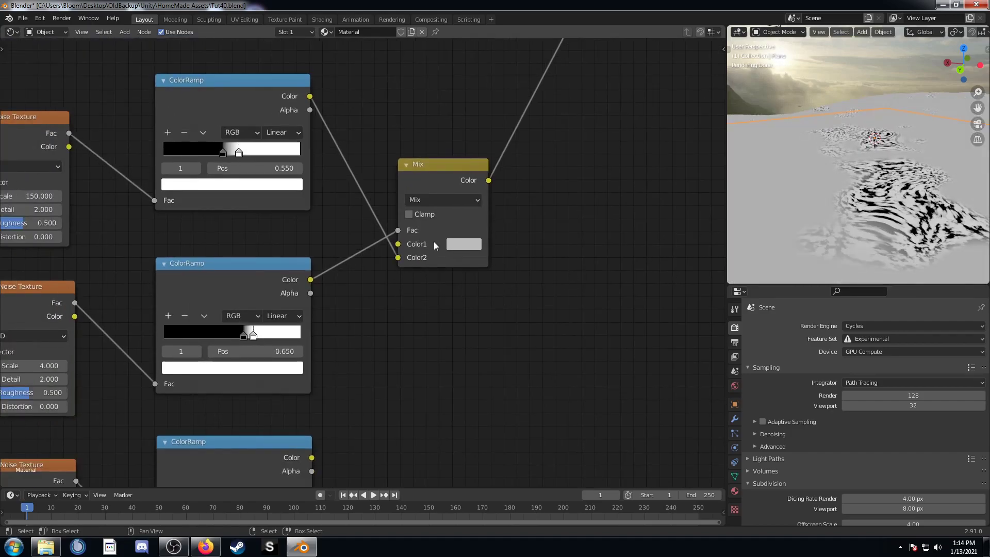
{"action": "scroll", "coordinate": [499, 308], "scroll_direction": "down", "scroll_amount": 3}
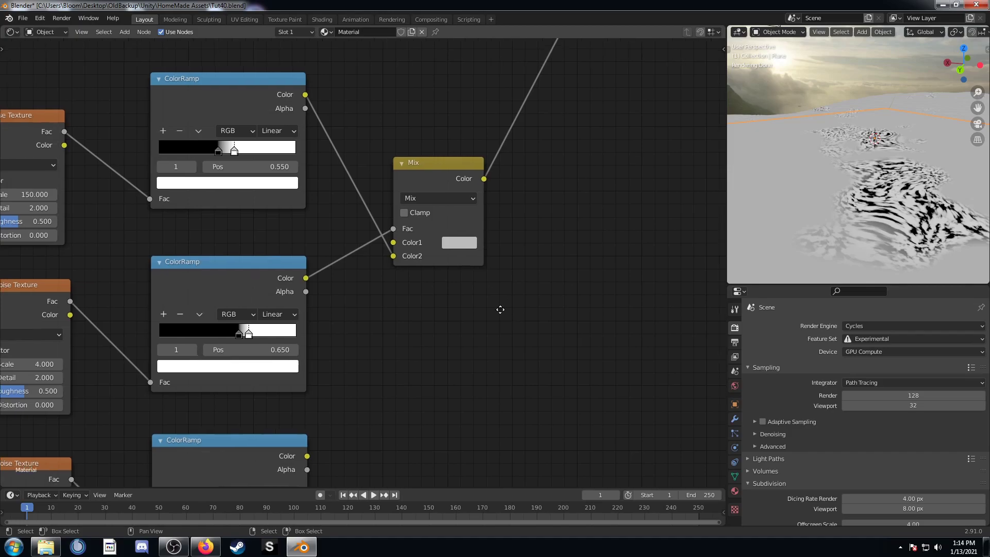
{"action": "left_click", "coordinate": [389, 213]}
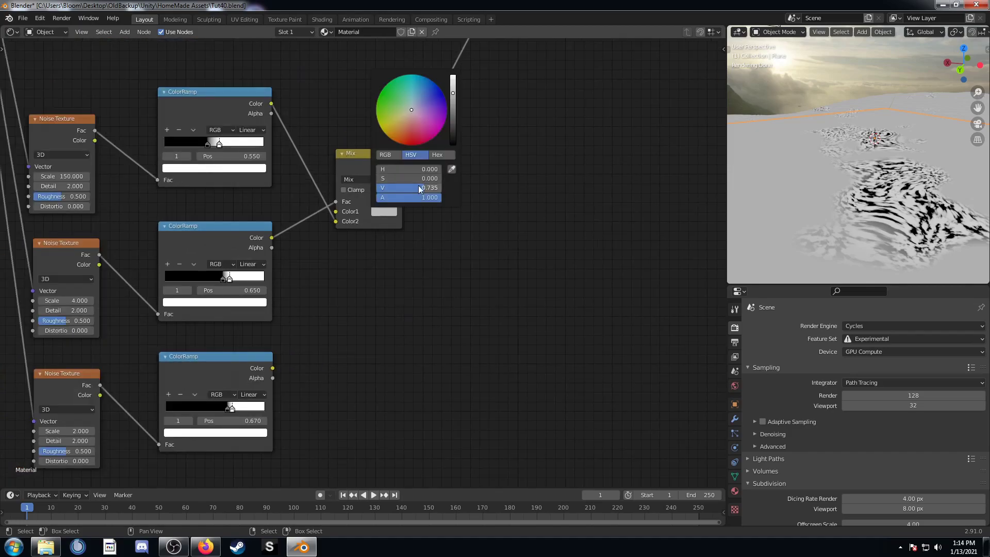
Combine the first Mix node's output with the lowest ColorRamp in a second Mix node and expand it
{"action": "right_click_drag", "start_coordinate": [240, 385], "coordinate": [378, 234], "text": "ctrl+alt"}
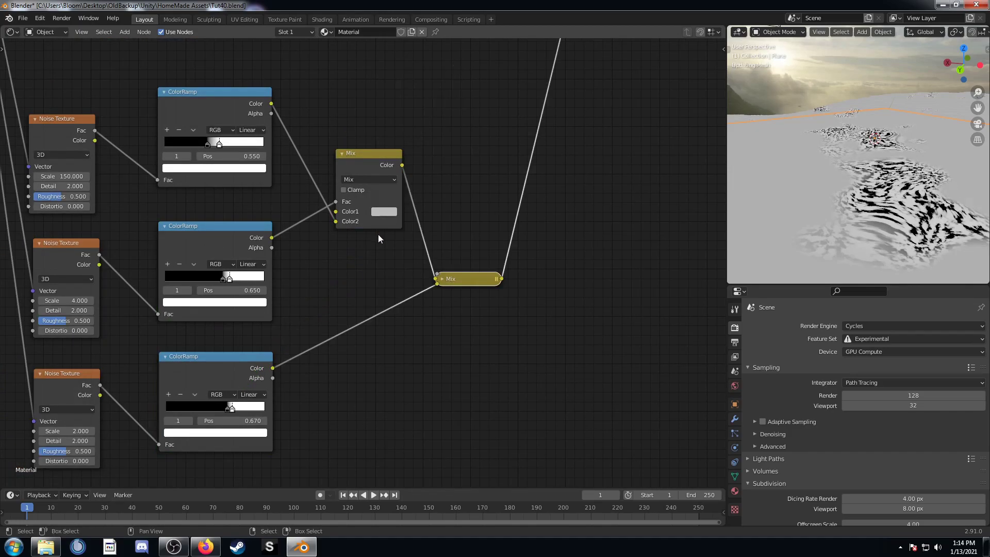
{"action": "scroll", "coordinate": [446, 260], "scroll_direction": "down", "scroll_amount": 2}
{"action": "left_click", "coordinate": [422, 275]}
{"action": "scroll", "coordinate": [432, 307], "scroll_direction": "up", "scroll_amount": 4}
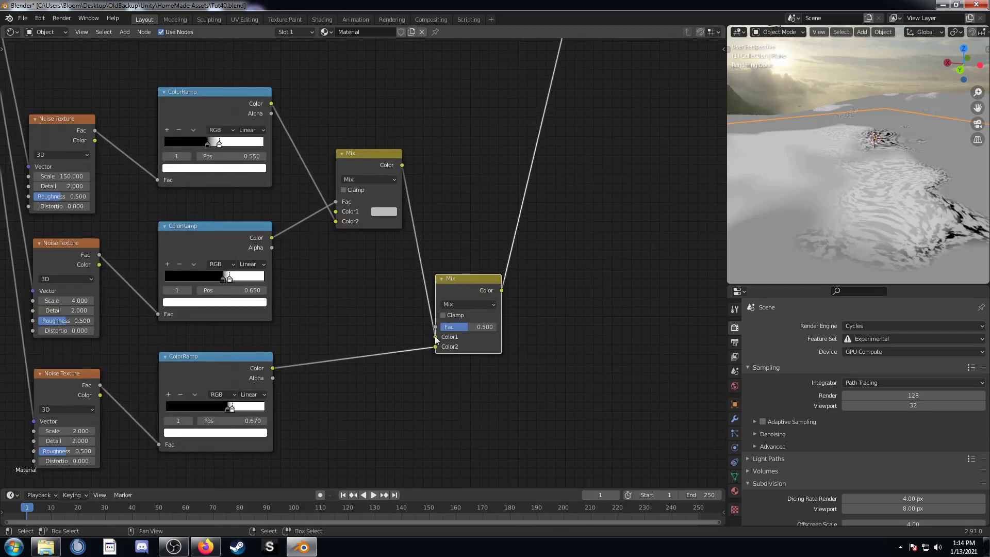
Rewire the second Mix node so the lowest ColorRamp drives Fac and the first Mix feeds Color2, and inspect the plane
{"action": "left_click_drag", "start_coordinate": [435, 337], "coordinate": [465, 351]}
{"action": "scroll", "coordinate": [438, 352], "scroll_direction": "up", "scroll_amount": 2}
{"action": "scroll", "coordinate": [471, 370], "scroll_direction": "down", "scroll_amount": 4}
{"action": "middle_click_drag", "start_coordinate": [469, 337], "coordinate": [396, 325]}
{"action": "left_click_drag", "start_coordinate": [393, 279], "coordinate": [402, 255]}
{"action": "middle_click_drag", "start_coordinate": [475, 271], "coordinate": [444, 282]}
{"action": "scroll", "coordinate": [762, 220], "scroll_direction": "down", "scroll_amount": 4}
{"action": "middle_click_drag", "start_coordinate": [874, 196], "coordinate": [856, 212]}
{"action": "scroll", "coordinate": [861, 243], "scroll_direction": "up", "scroll_amount": 4}
Insert a copy of the lower Multiply node after the second Mix node and set its value to 0.05
{"action": "scroll", "coordinate": [814, 199], "scroll_direction": "down", "scroll_amount": 4}
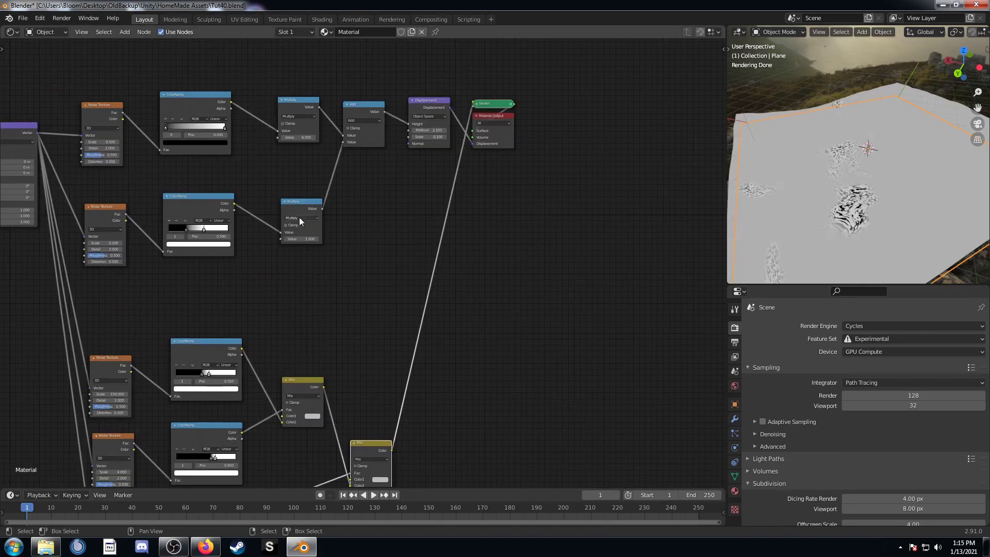
{"action": "left_click", "coordinate": [299, 219]}
{"action": "middle_click_drag", "start_coordinate": [403, 317], "coordinate": [369, 225]}
{"action": "key", "text": "shift+d"}
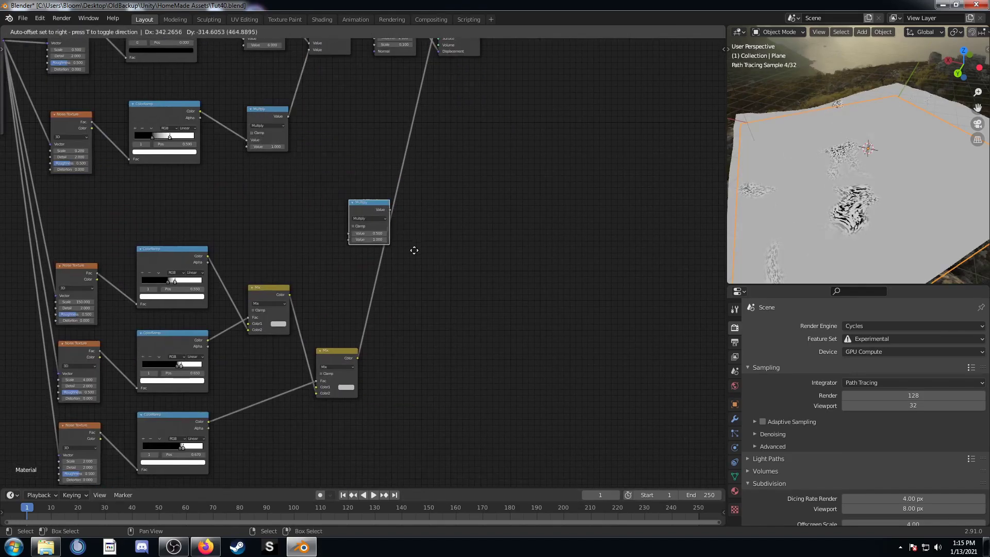
{"action": "left_click", "coordinate": [428, 267]}
{"action": "scroll", "coordinate": [428, 267], "scroll_direction": "up", "scroll_amount": 4}
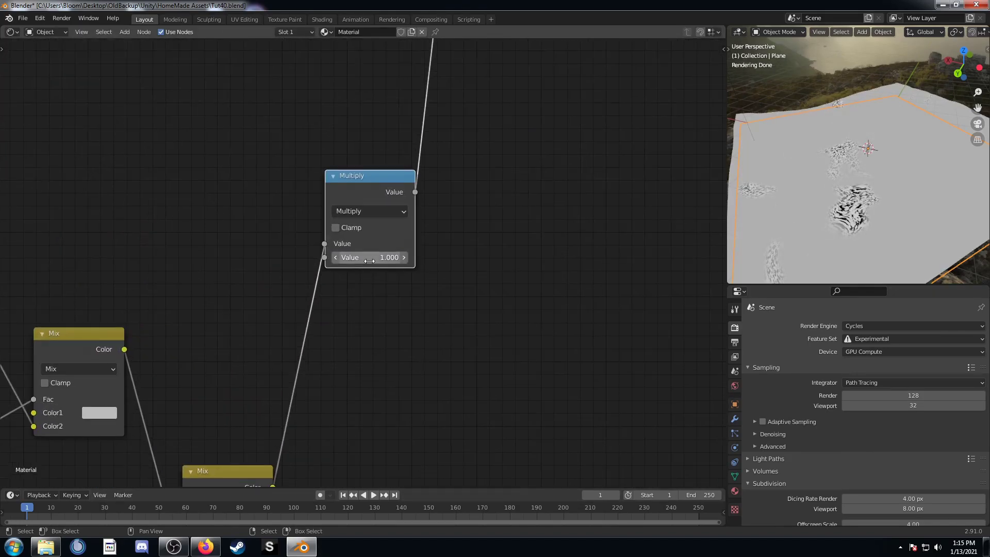
{"action": "left_click", "coordinate": [369, 258]}
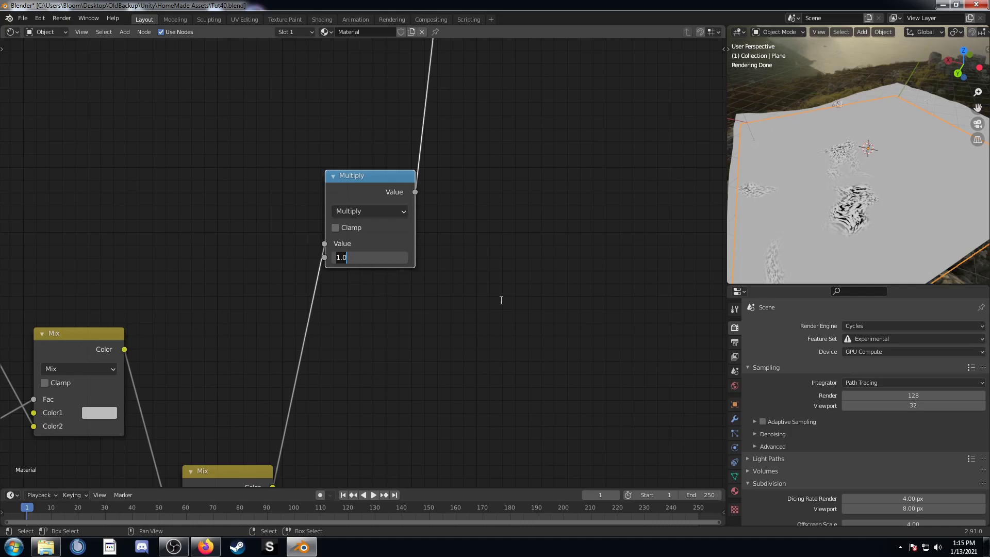
{"action": "key", "text": "Return"}
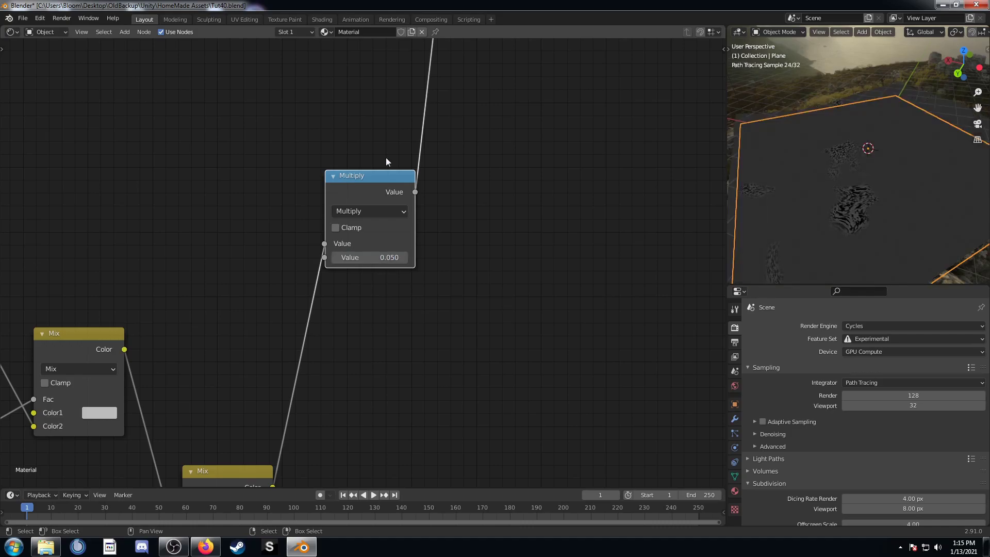
Move the Displacement, Viewer and Material Output nodes and the Add node farther along to make room in the node chain
{"action": "scroll", "coordinate": [387, 156], "scroll_direction": "down", "scroll_amount": 3}
{"action": "middle_click_drag", "start_coordinate": [399, 157], "coordinate": [419, 297]}
{"action": "scroll", "coordinate": [371, 247], "scroll_direction": "down", "scroll_amount": 2}
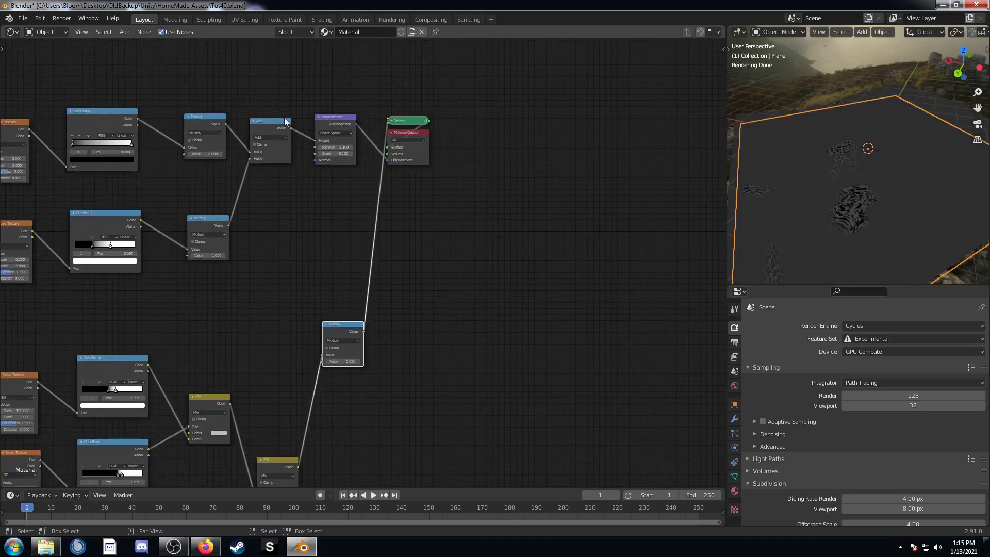
{"action": "left_click_drag", "start_coordinate": [303, 97], "coordinate": [482, 194]}
{"action": "key", "text": "g"}
{"action": "left_click", "coordinate": [513, 279]}
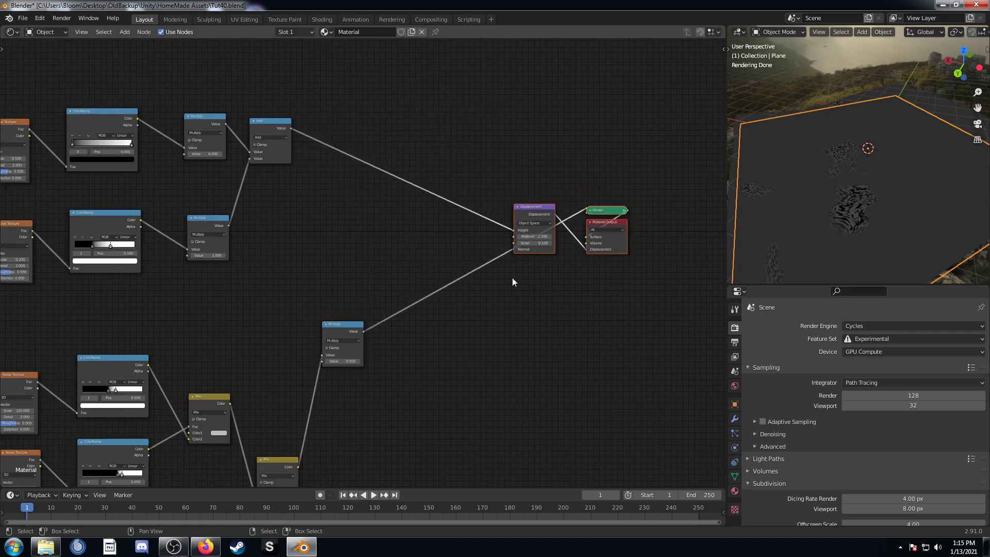
{"action": "scroll", "coordinate": [513, 278], "scroll_direction": "up", "scroll_amount": 2}
{"action": "left_click_drag", "start_coordinate": [238, 87], "coordinate": [373, 177]}
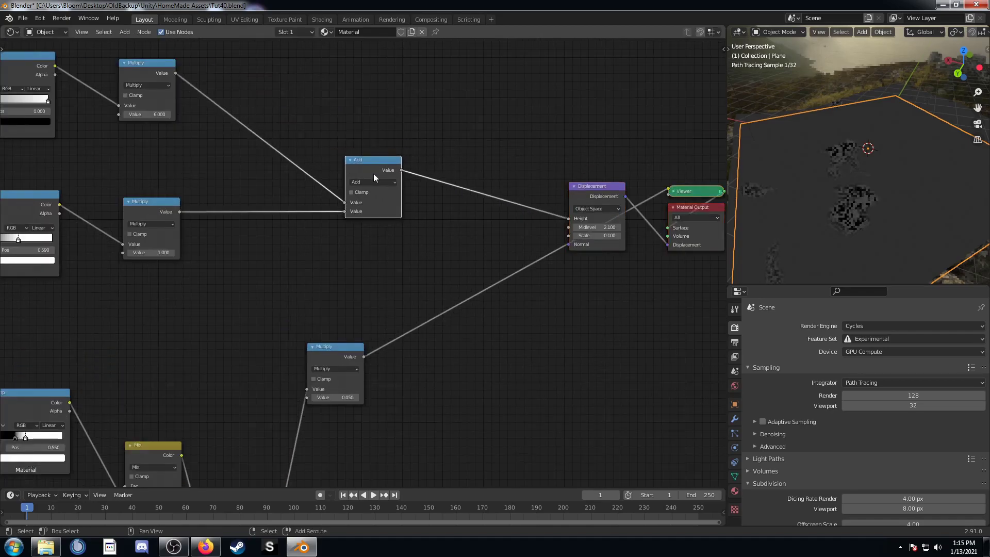
Insert a duplicate Add node before the Displacement node and connect the 0.05 Multiply output to its second value
{"action": "key", "text": "shift+d"}
{"action": "left_click", "coordinate": [479, 186]}
{"action": "scroll", "coordinate": [468, 310], "scroll_direction": "up", "scroll_amount": 2}
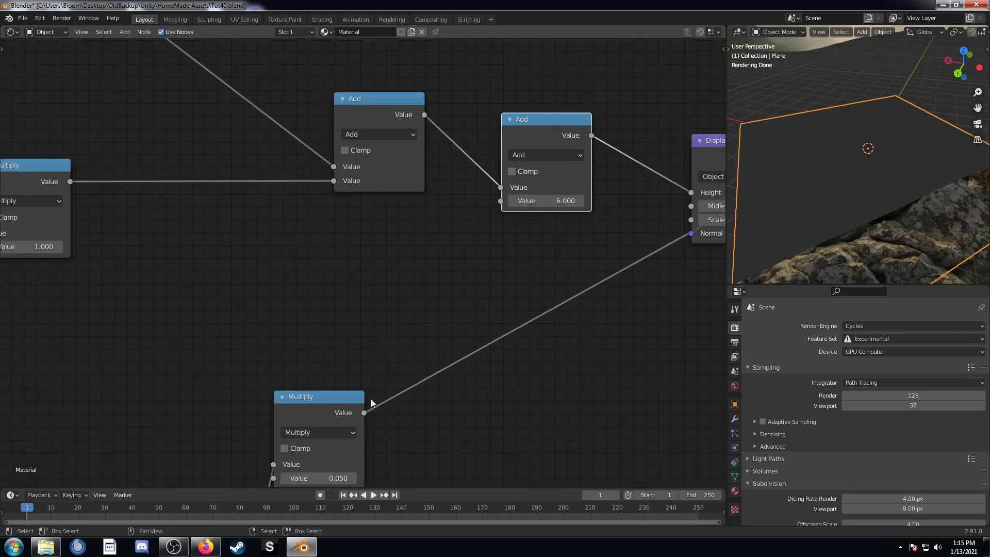
{"action": "left_click_drag", "start_coordinate": [352, 401], "coordinate": [501, 201]}
Reconnect the Principled BSDF to the Material Output's surface and examine the displaced ground from a low angle
{"action": "scroll", "coordinate": [493, 222], "scroll_direction": "down", "scroll_amount": 10}
{"action": "middle_click_drag", "start_coordinate": [383, 119], "coordinate": [449, 316]}
{"action": "scroll", "coordinate": [386, 223], "scroll_direction": "down", "scroll_amount": 1}
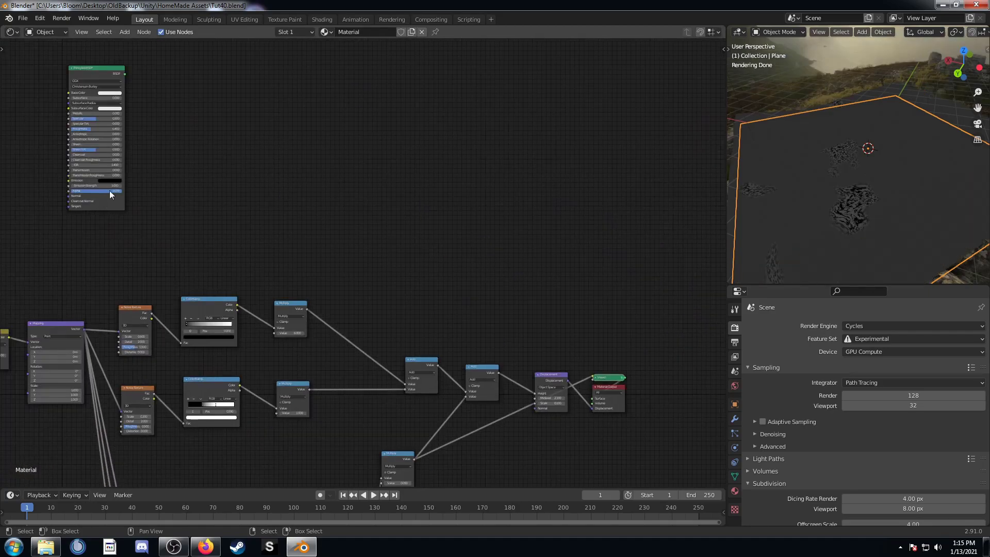
{"action": "left_click", "coordinate": [112, 196], "text": "ctrl+shift"}
{"action": "scroll", "coordinate": [904, 211], "scroll_direction": "up", "scroll_amount": 4}
{"action": "middle_click_drag", "start_coordinate": [898, 206], "coordinate": [904, 199]}
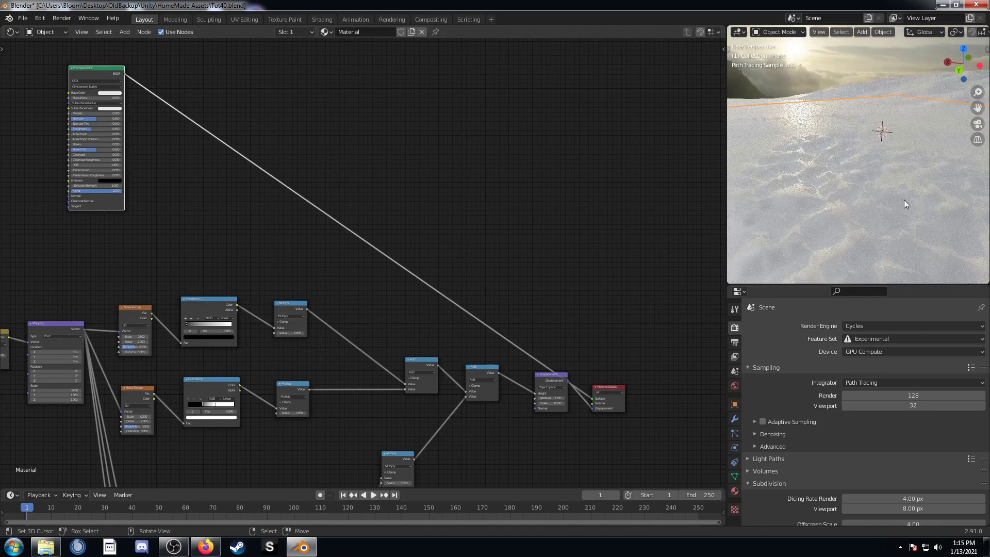
{"action": "middle_click_drag", "start_coordinate": [830, 218], "coordinate": [837, 207]}
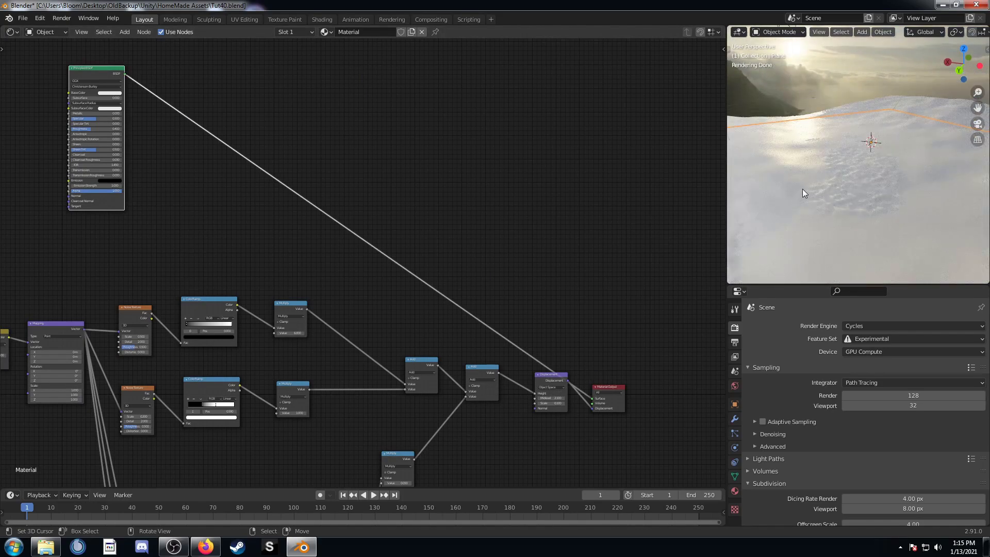
Set the Detail of the Noise Texture with scale 150 to 4
{"action": "middle_click_drag", "start_coordinate": [311, 295], "coordinate": [349, 229]}
{"action": "middle_click_drag", "start_coordinate": [340, 294], "coordinate": [402, 231]}
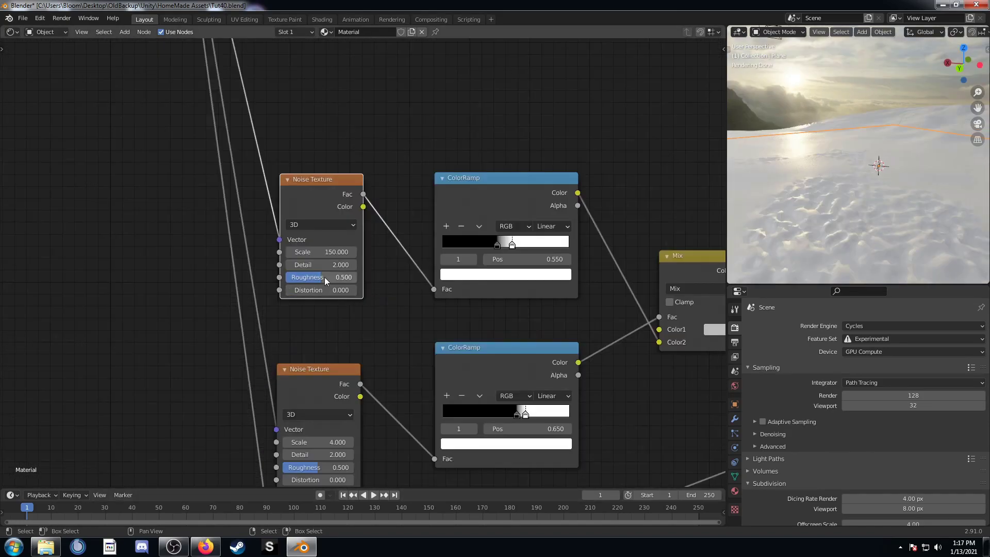
{"action": "left_click", "coordinate": [320, 194]}
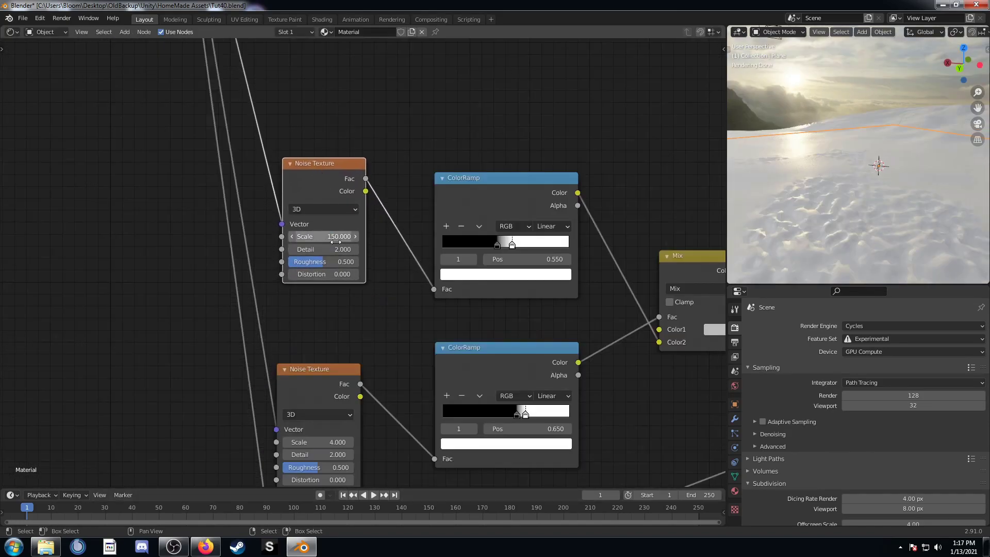
{"action": "left_click", "coordinate": [320, 250]}
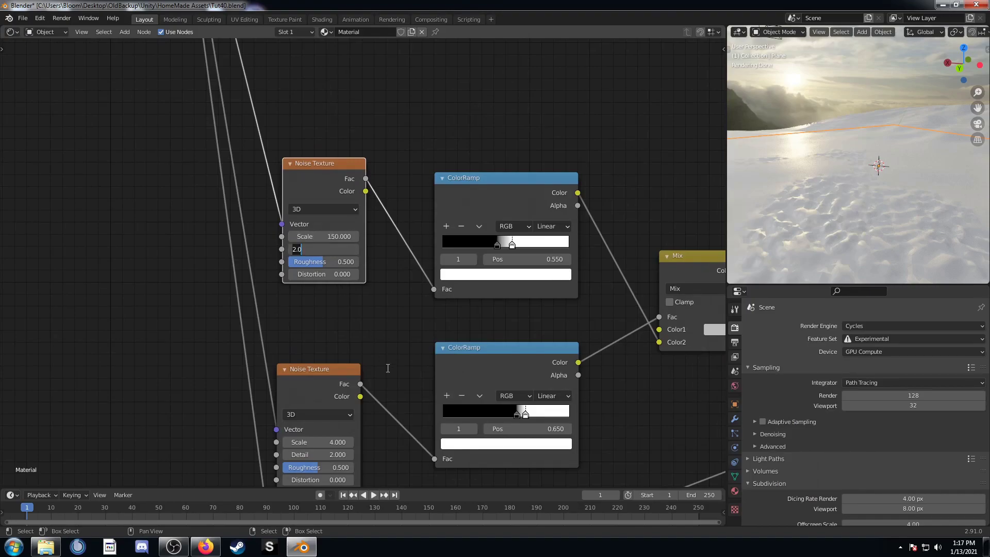
{"action": "type", "text": "4"}
{"action": "key", "text": "Return"}
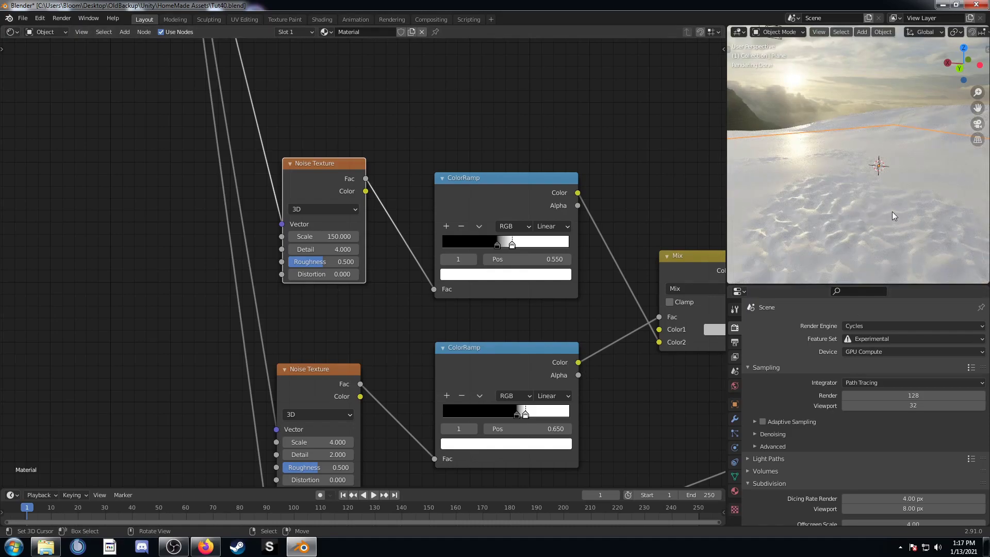
Look through the camera, select it and move it slightly along its local Z axis
{"action": "scroll", "coordinate": [342, 312], "scroll_direction": "down", "scroll_amount": 2}
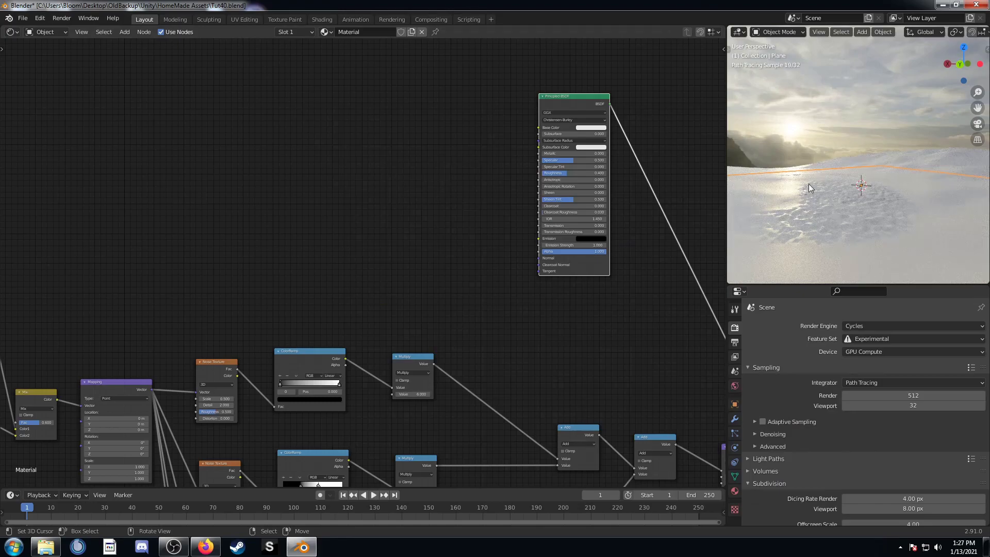
{"action": "middle_click_drag", "start_coordinate": [489, 344], "coordinate": [449, 291]}
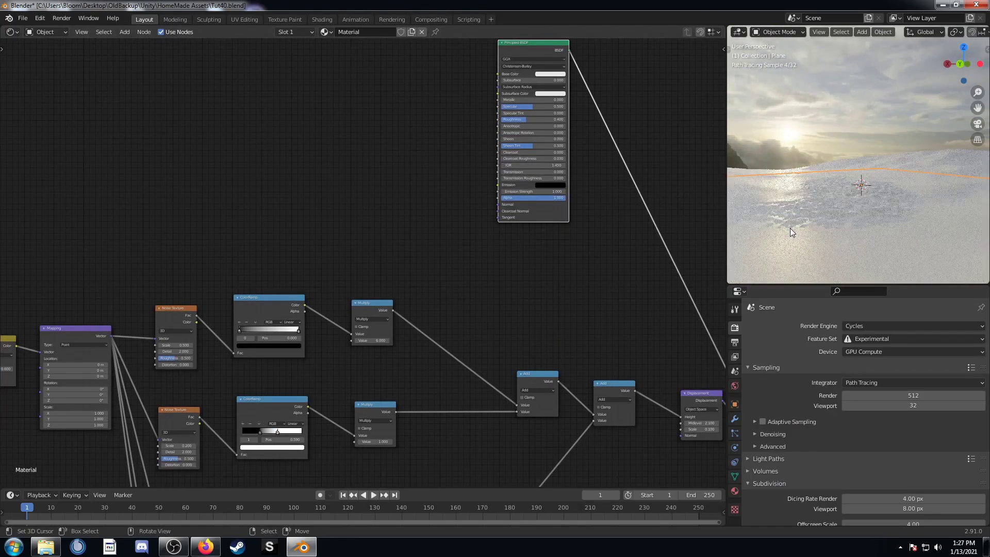
{"action": "key", "text": "KP_0"}
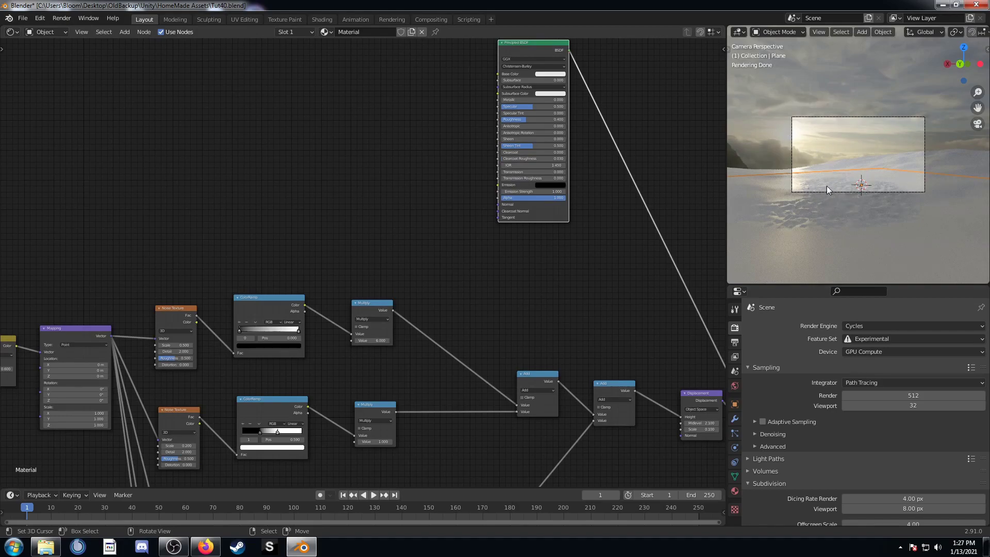
{"action": "left_click", "coordinate": [843, 191]}
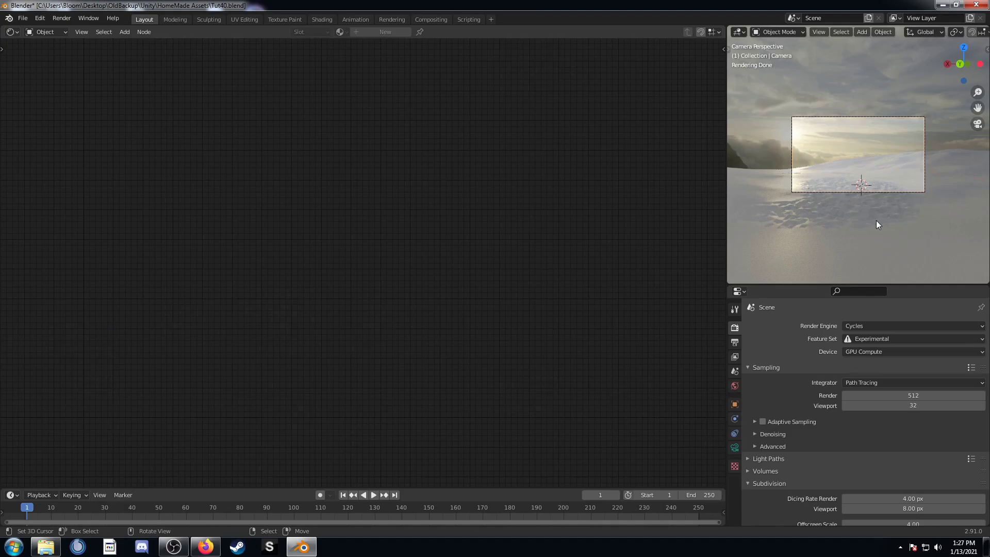
{"action": "key", "text": "g"}
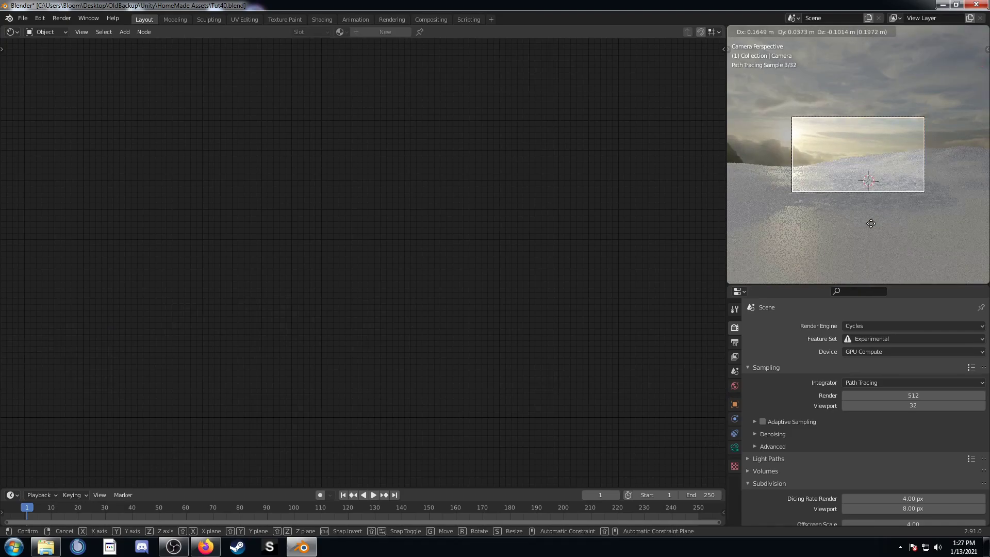
{"action": "key", "text": "z"}
{"action": "key", "text": "z"}
{"action": "left_click", "coordinate": [873, 230]}
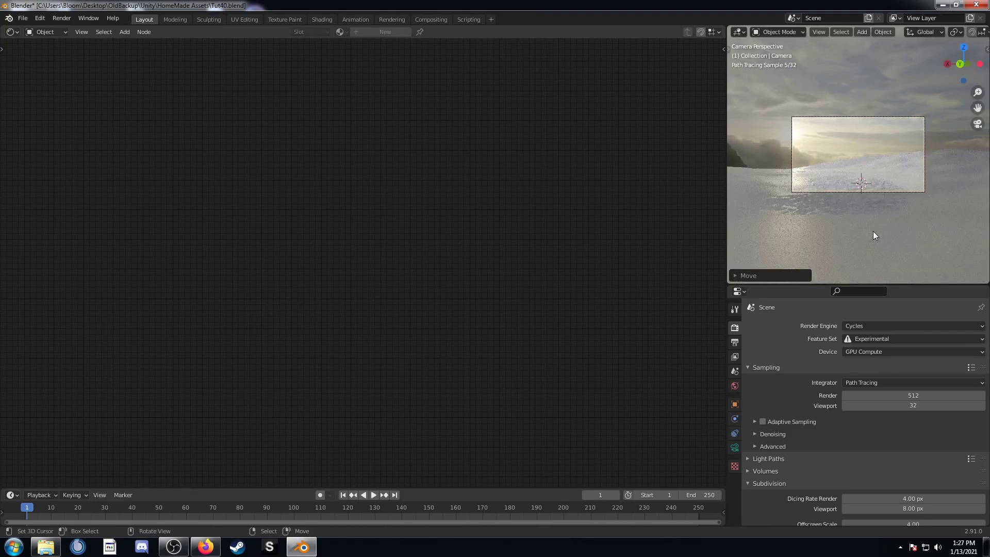
Rotate the camera about 5.8° around the global Z axis and adjust its tilt around its local X axis
{"action": "key", "text": "r"}
{"action": "key", "text": "z"}
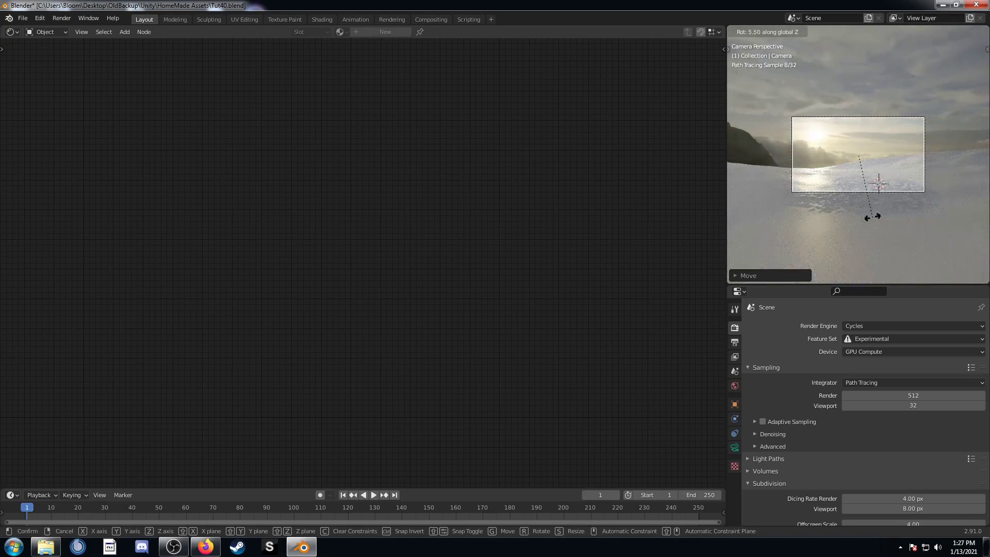
{"action": "left_click", "coordinate": [873, 215]}
{"action": "key", "text": "r"}
{"action": "key", "text": "x"}
{"action": "key", "text": "x"}
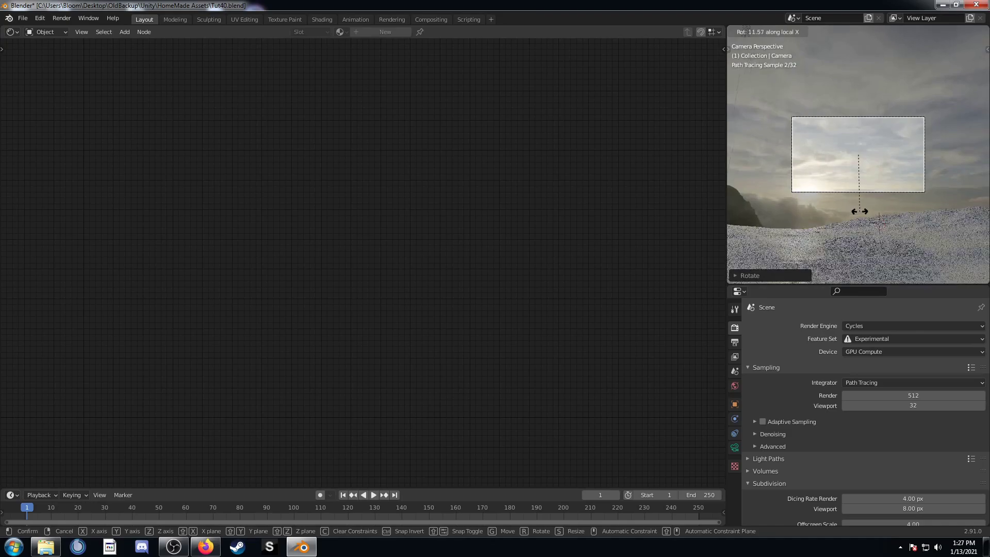
{"action": "left_click", "coordinate": [855, 212]}
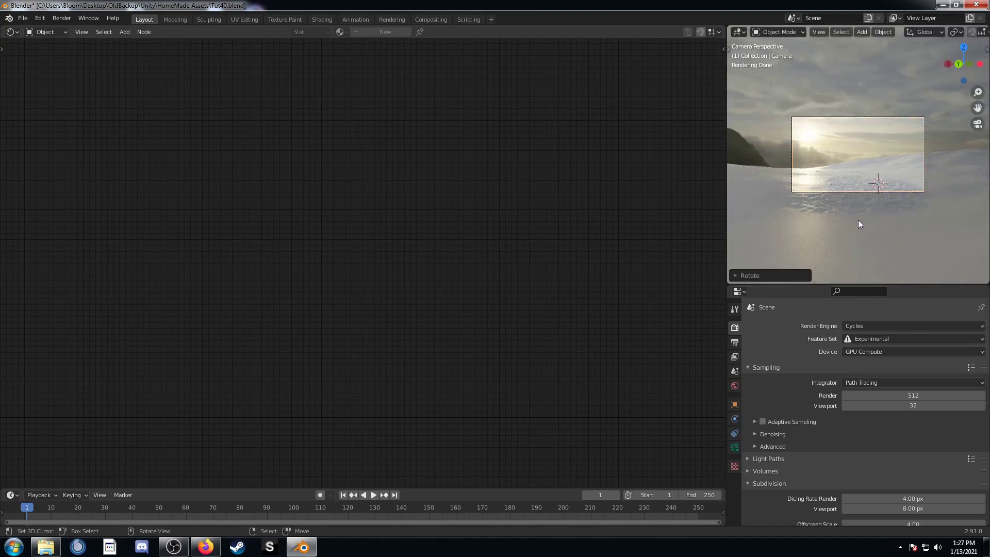
Check the camera framing and examine the finished render's cracked foreground, hillside and sky up close
{"action": "scroll", "coordinate": [863, 223], "scroll_direction": "up", "scroll_amount": 1}
{"action": "scroll", "coordinate": [843, 221], "scroll_direction": "up", "scroll_amount": 1}
{"action": "scroll", "coordinate": [840, 221], "scroll_direction": "down", "scroll_amount": 2}
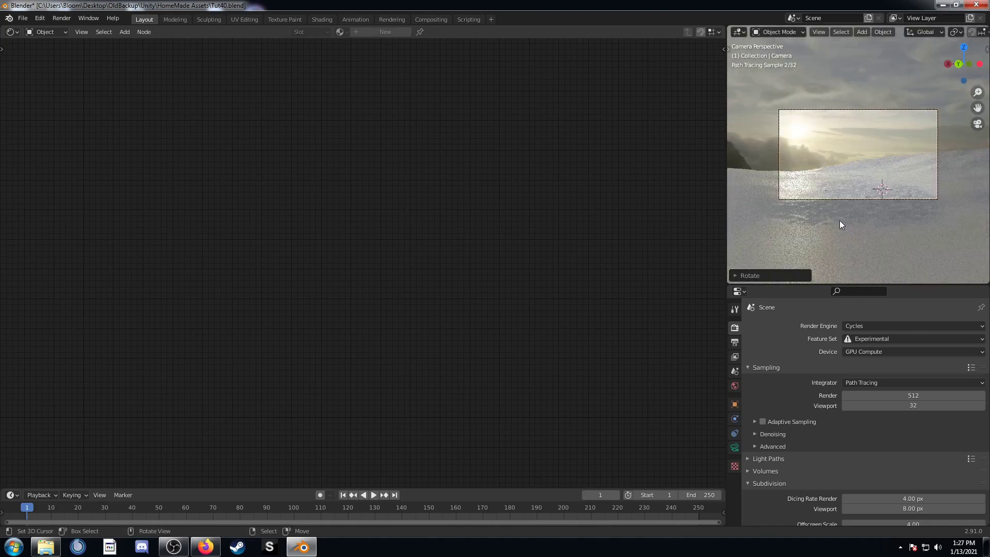
{"action": "scroll", "coordinate": [833, 206], "scroll_direction": "up", "scroll_amount": 2}
{"action": "scroll", "coordinate": [827, 212], "scroll_direction": "down", "scroll_amount": 3}
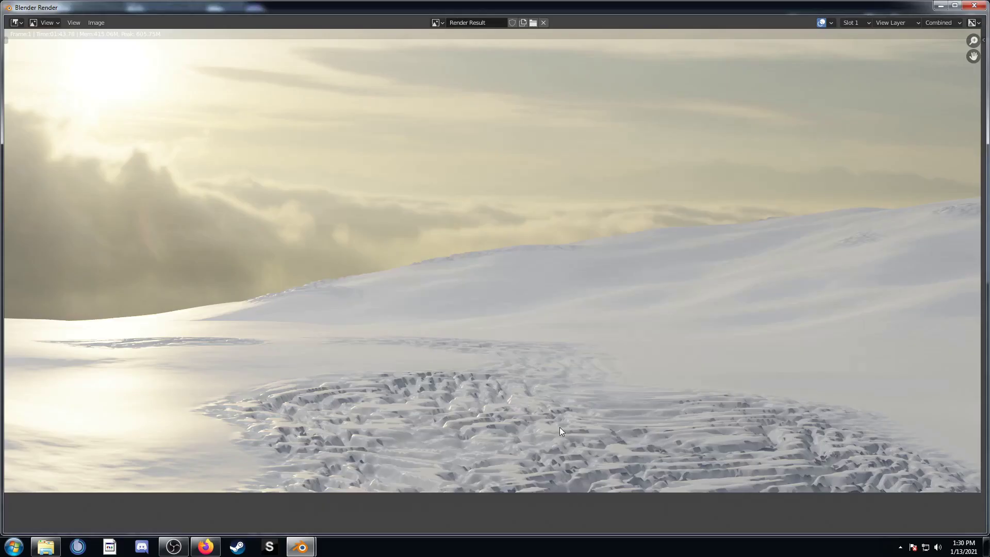
{"action": "scroll", "coordinate": [545, 442], "scroll_direction": "up", "scroll_amount": 3}
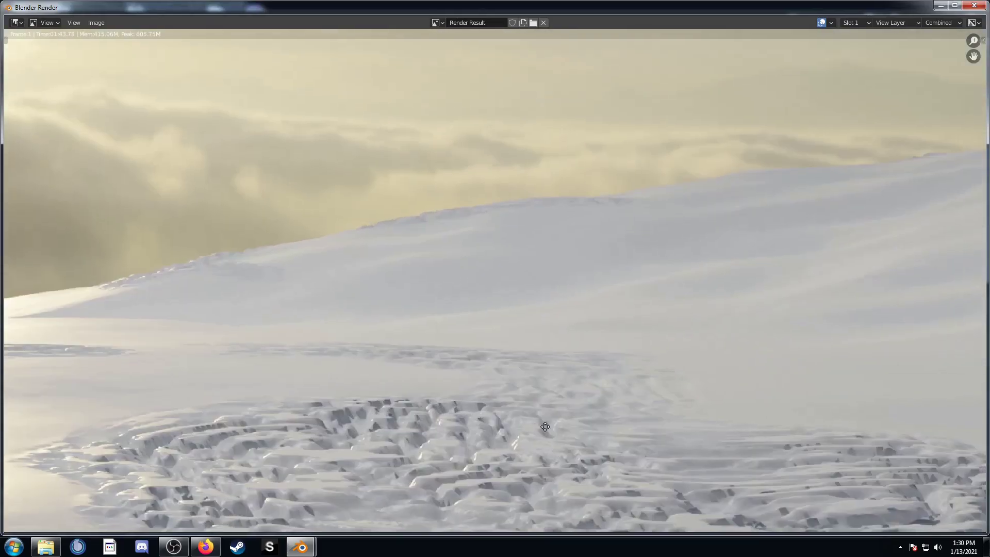
{"action": "middle_click_drag", "start_coordinate": [395, 360], "coordinate": [419, 379]}
{"action": "scroll", "coordinate": [404, 346], "scroll_direction": "down", "scroll_amount": 2}
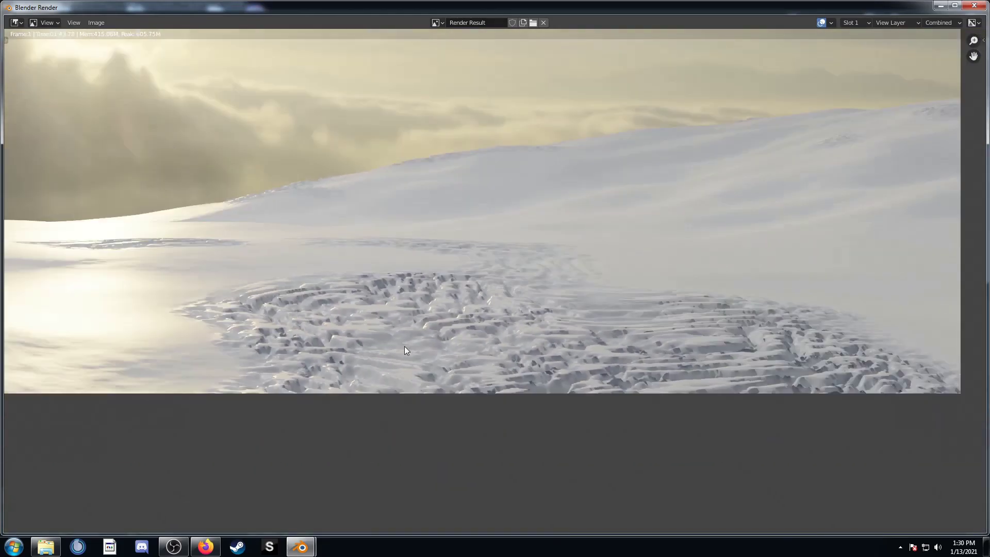
{"action": "middle_click_drag", "start_coordinate": [404, 345], "coordinate": [428, 362]}
{"action": "middle_click_drag", "start_coordinate": [533, 369], "coordinate": [501, 345]}
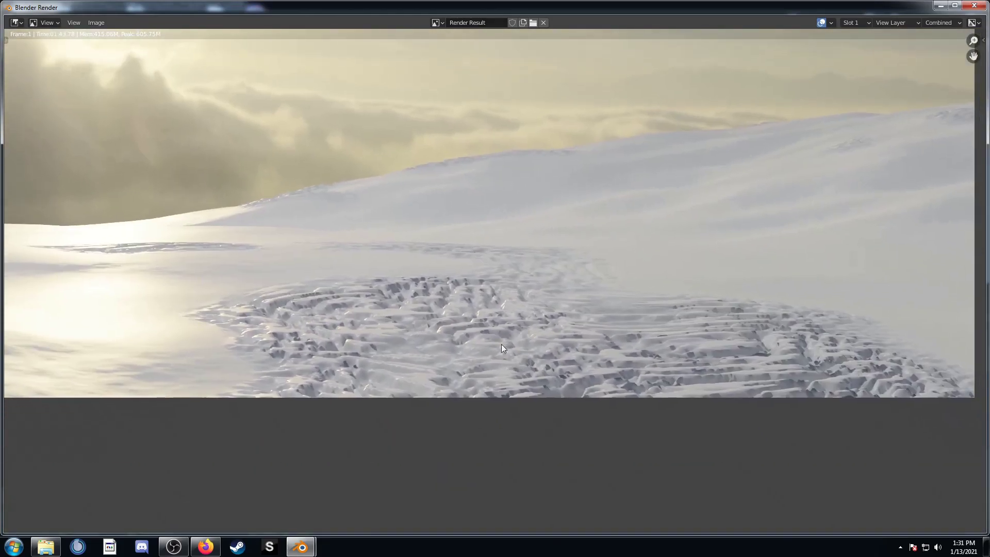
{"action": "middle_click_drag", "start_coordinate": [747, 117], "coordinate": [770, 261]}
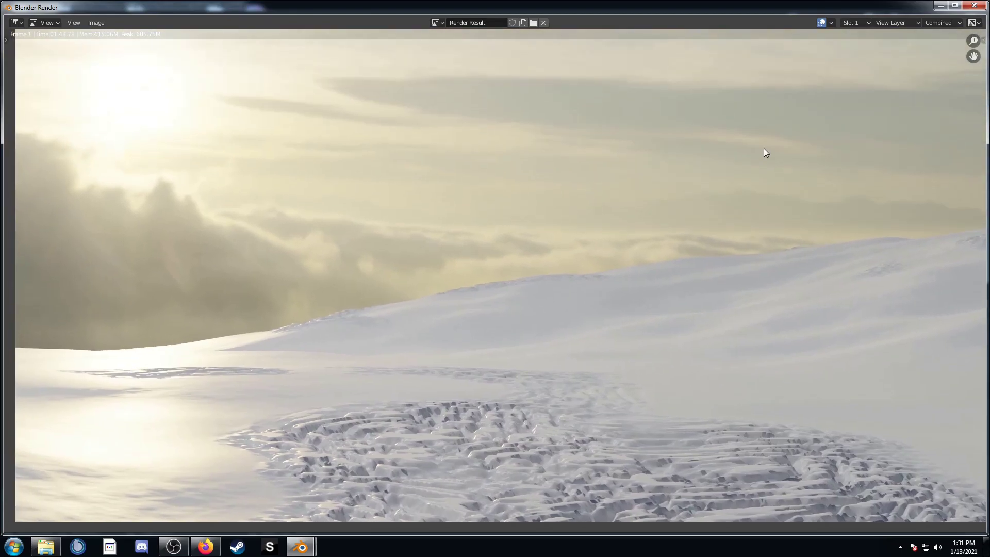
{"action": "scroll", "coordinate": [529, 292], "scroll_direction": "up", "scroll_amount": 3}
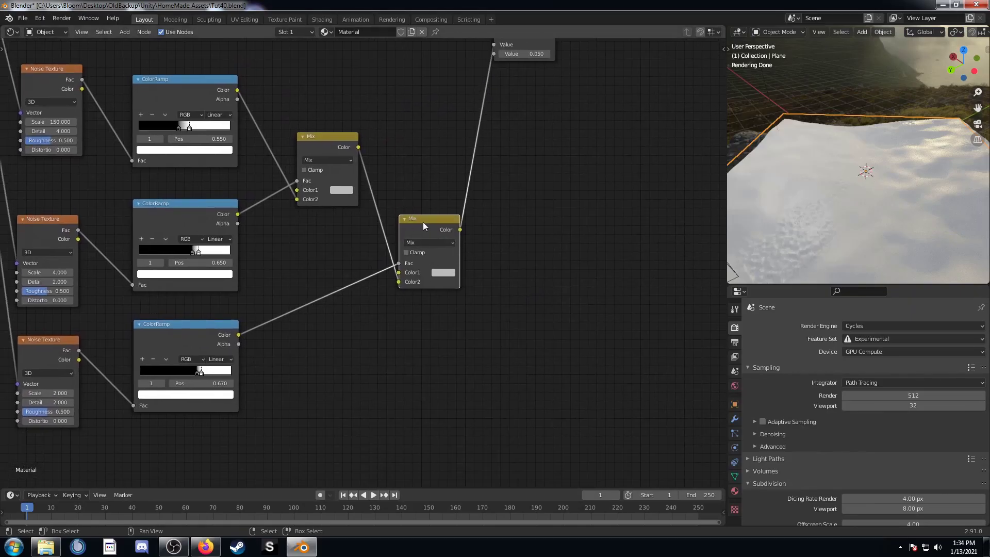
Preview the last Mix node's output on the plane and inspect the noise and ColorRamp masks feeding it
{"action": "left_click", "coordinate": [423, 226], "text": "ctrl+shift"}
{"action": "middle_click_drag", "start_coordinate": [298, 338], "coordinate": [361, 323]}
{"action": "middle_click_drag", "start_coordinate": [886, 211], "coordinate": [784, 193]}
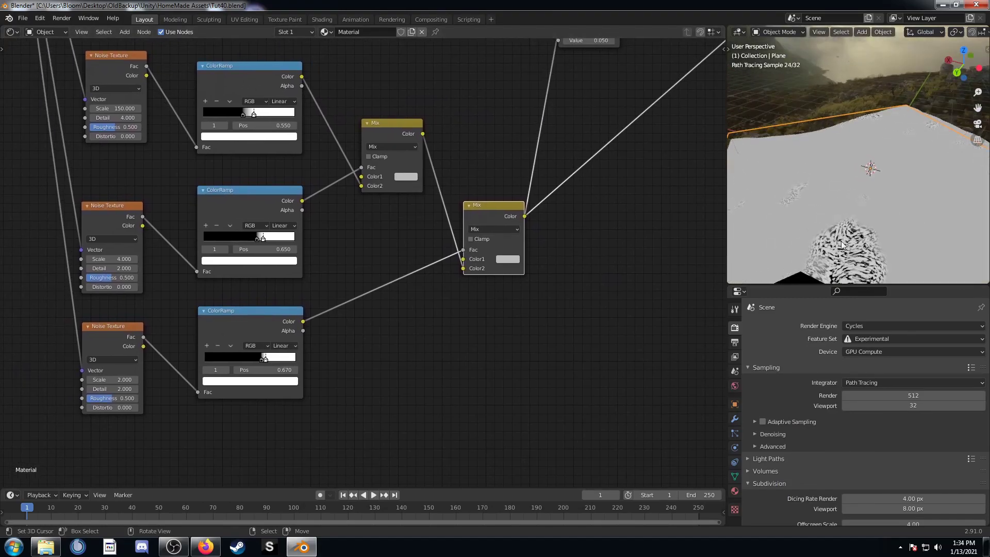
{"action": "middle_click_drag", "start_coordinate": [302, 337], "coordinate": [349, 291]}
{"action": "scroll", "coordinate": [423, 301], "scroll_direction": "up", "scroll_amount": 2}
{"action": "middle_click_drag", "start_coordinate": [394, 360], "coordinate": [443, 323]}
{"action": "scroll", "coordinate": [464, 271], "scroll_direction": "up", "scroll_amount": 4}
{"action": "middle_click_drag", "start_coordinate": [495, 230], "coordinate": [416, 330]}
{"action": "scroll", "coordinate": [382, 285], "scroll_direction": "down", "scroll_amount": 4}
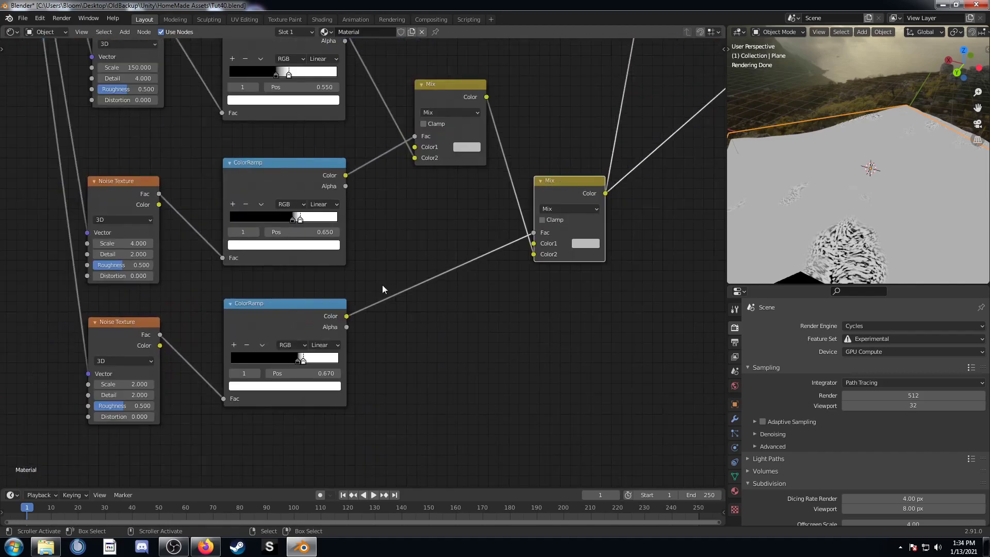
Try moving the ColorRamp stop of the scale 2 noise to 0.488, and undo it along with the node preview
{"action": "middle_click_drag", "start_coordinate": [296, 276], "coordinate": [495, 174]}
{"action": "scroll", "coordinate": [487, 258], "scroll_direction": "up", "scroll_amount": 4}
{"action": "mouse_move", "coordinate": [499, 258]}
{"action": "left_mouse_down"}
{"action": "mouse_move", "coordinate": [466, 258]}
{"action": "mouse_move", "coordinate": [480, 257]}
{"action": "left_mouse_up"}
{"action": "middle_click_drag", "start_coordinate": [588, 250], "coordinate": [471, 304]}
{"action": "scroll", "coordinate": [471, 304], "scroll_direction": "down", "scroll_amount": 4}
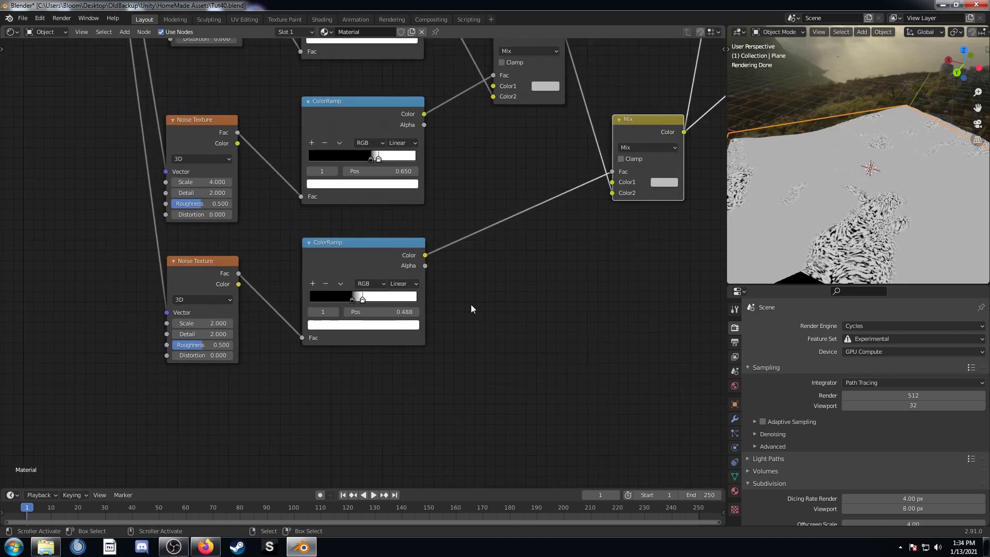
{"action": "key", "text": "ctrl+z"}
{"action": "key", "text": "ctrl+z"}
Reposition the Multiply node fed by the last Mix and keep its value at 0.05
{"action": "middle_click_drag", "start_coordinate": [543, 229], "coordinate": [519, 269]}
{"action": "left_click", "coordinate": [335, 153]}
{"action": "scroll", "coordinate": [548, 295], "scroll_direction": "down", "scroll_amount": 2}
{"action": "scroll", "coordinate": [546, 236], "scroll_direction": "up", "scroll_amount": 5}
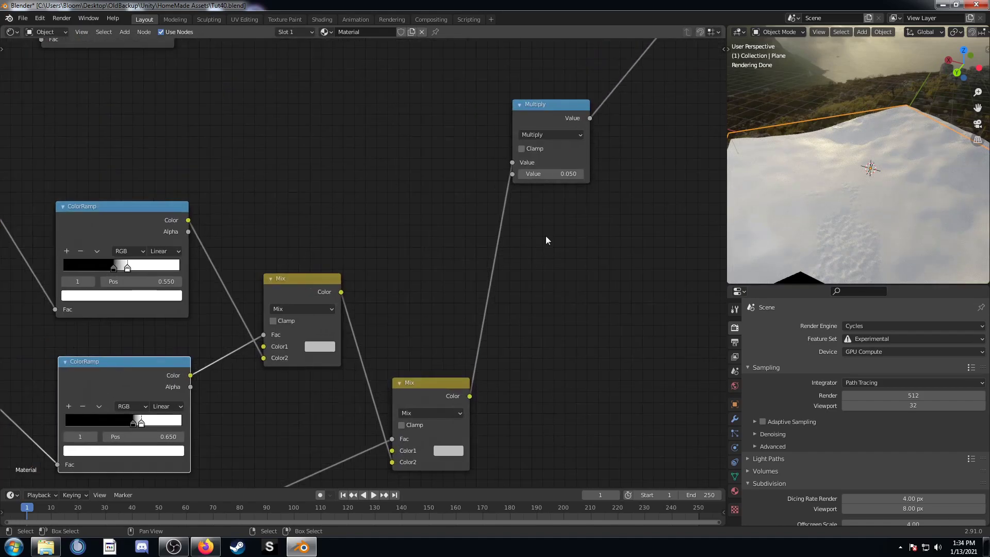
{"action": "middle_click_drag", "start_coordinate": [577, 205], "coordinate": [477, 251]}
{"action": "scroll", "coordinate": [477, 252], "scroll_direction": "up", "scroll_amount": 3}
{"action": "middle_click_drag", "start_coordinate": [543, 214], "coordinate": [466, 262]}
{"action": "left_click_drag", "start_coordinate": [416, 177], "coordinate": [450, 177]}
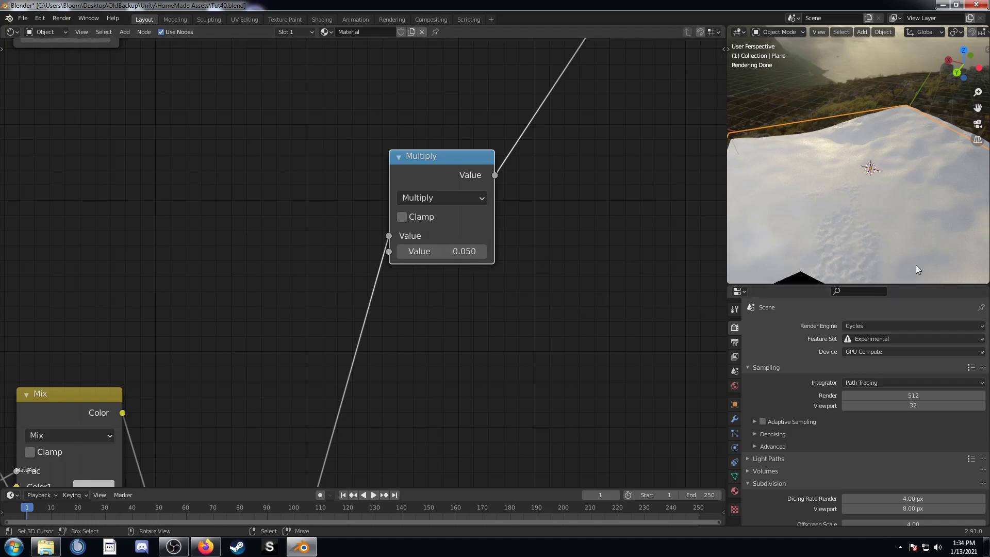
{"action": "left_click", "coordinate": [463, 254]}
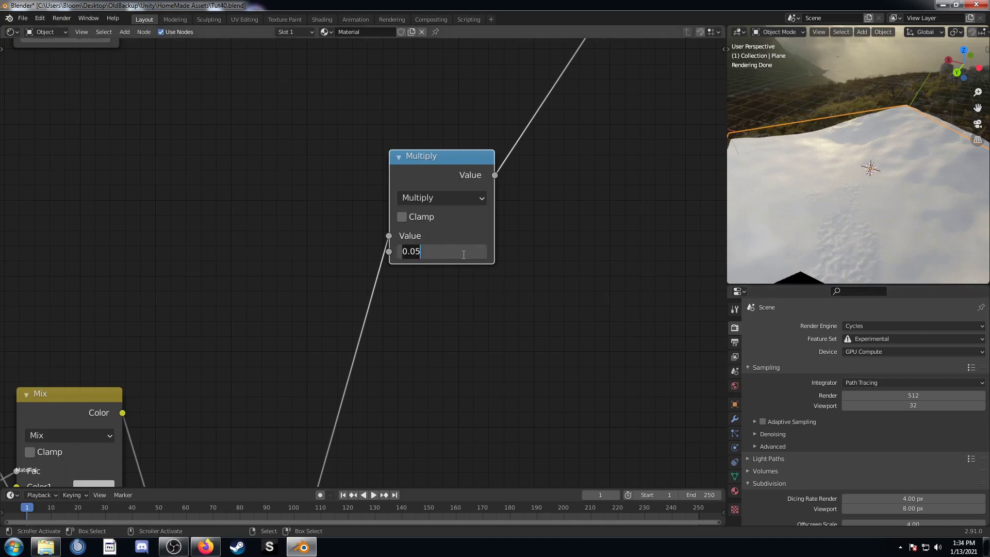
{"action": "left_click_drag", "start_coordinate": [416, 250], "coordinate": [457, 261]}
{"action": "key", "text": "Return"}
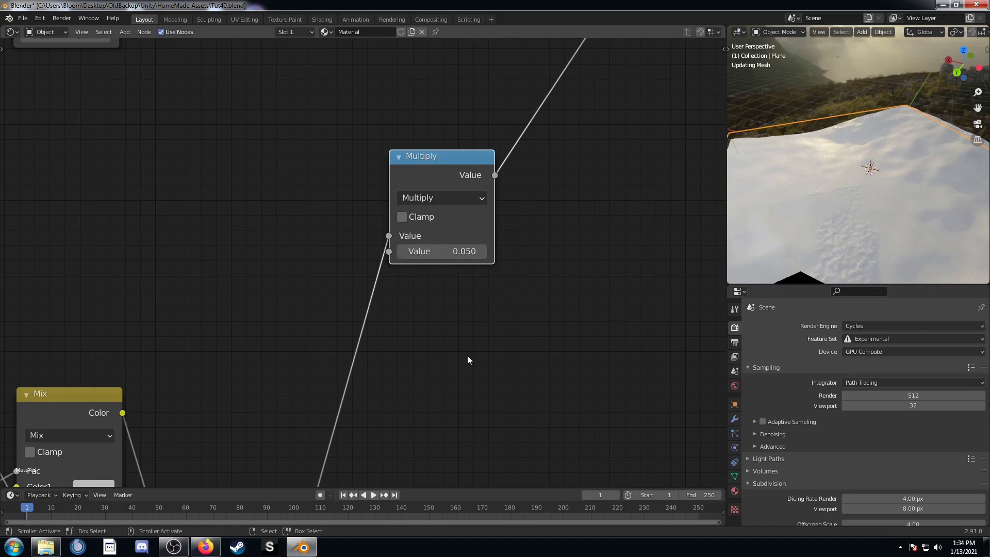
{"action": "scroll", "coordinate": [474, 391], "scroll_direction": "down", "scroll_amount": 3}
{"action": "left_click_drag", "start_coordinate": [444, 240], "coordinate": [447, 254]}
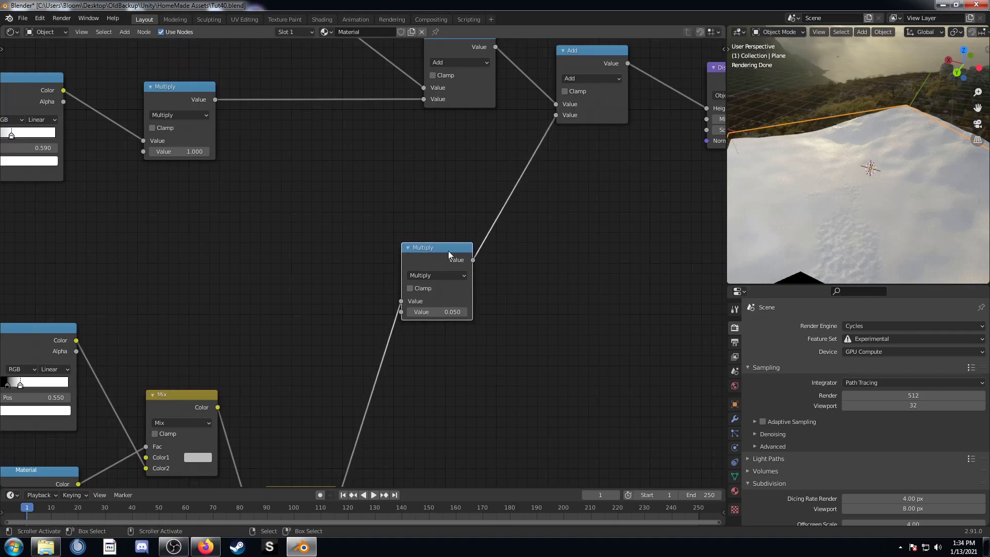
Set the Displacement node's Midlevel to 3.9 and check the terrain from a lower angle facing the sun
{"action": "middle_click_drag", "start_coordinate": [547, 188], "coordinate": [418, 261]}
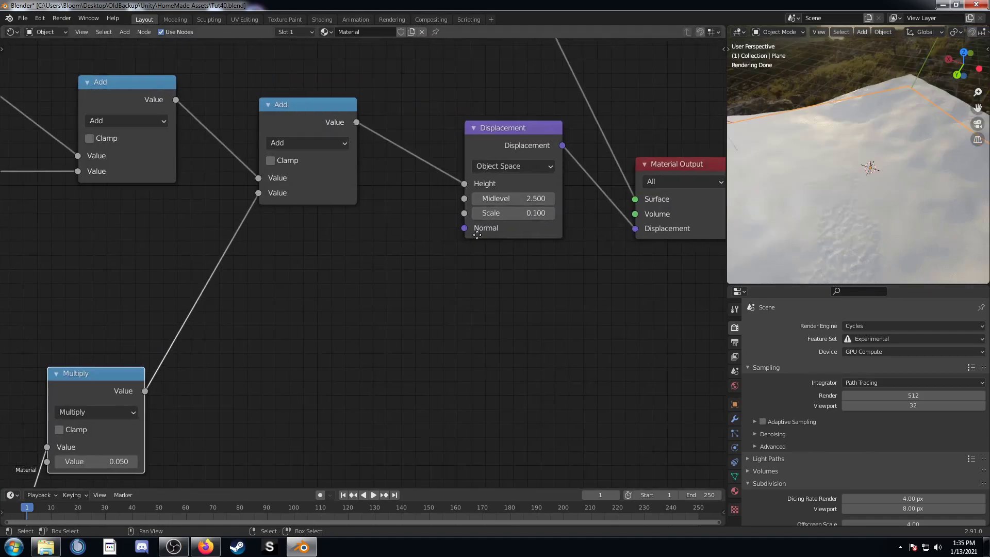
{"action": "scroll", "coordinate": [417, 261], "scroll_direction": "up", "scroll_amount": 3}
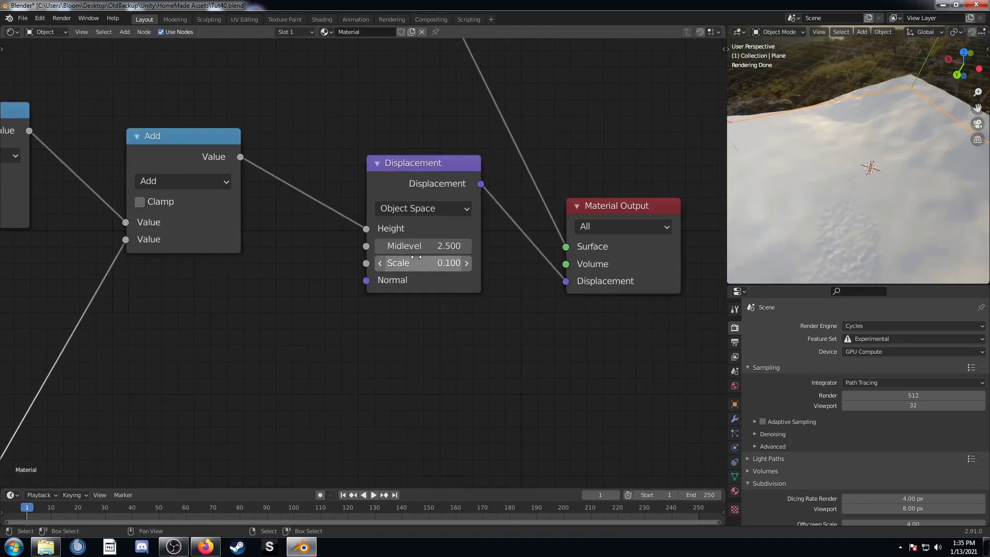
{"action": "left_click", "coordinate": [456, 244]}
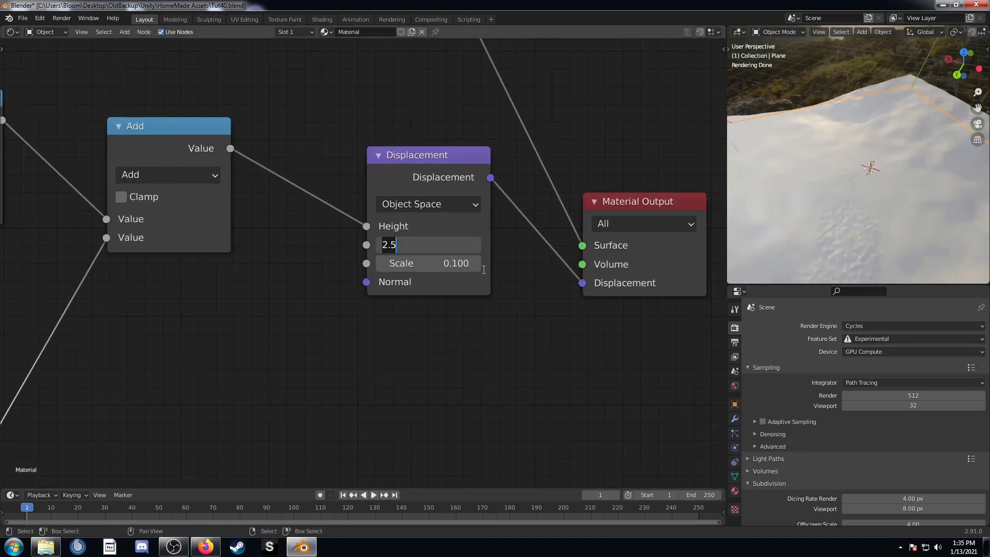
{"action": "type", "text": "3.9"}
{"action": "key", "text": "Return"}
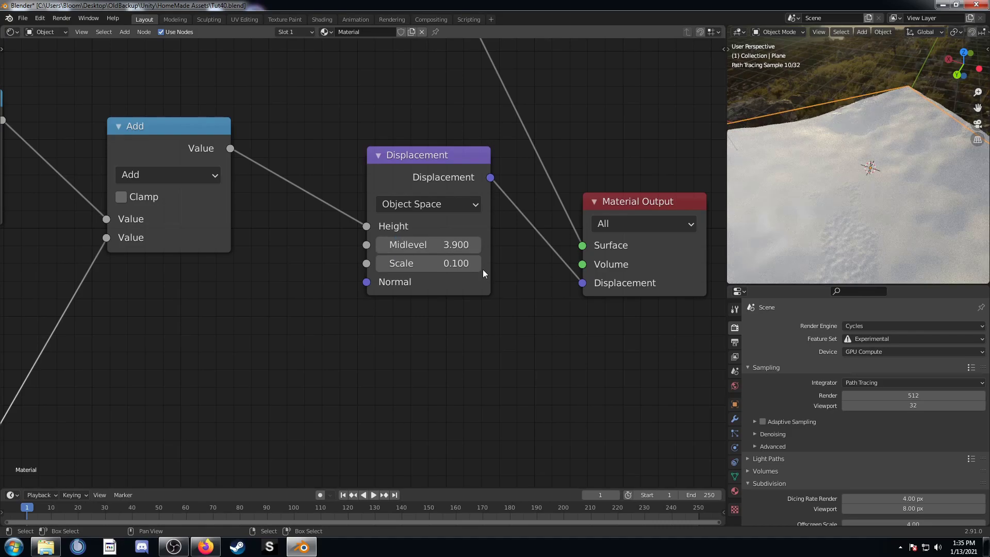
{"action": "mouse_move", "coordinate": [824, 155]}
{"action": "middle_mouse_down"}
{"action": "mouse_move", "coordinate": [840, 167]}
{"action": "mouse_move", "coordinate": [837, 135]}
{"action": "mouse_move", "coordinate": [856, 248]}
{"action": "mouse_move", "coordinate": [867, 218]}
{"action": "mouse_move", "coordinate": [922, 231]}
{"action": "mouse_move", "coordinate": [889, 236]}
{"action": "mouse_move", "coordinate": [927, 226]}
{"action": "middle_mouse_up"}
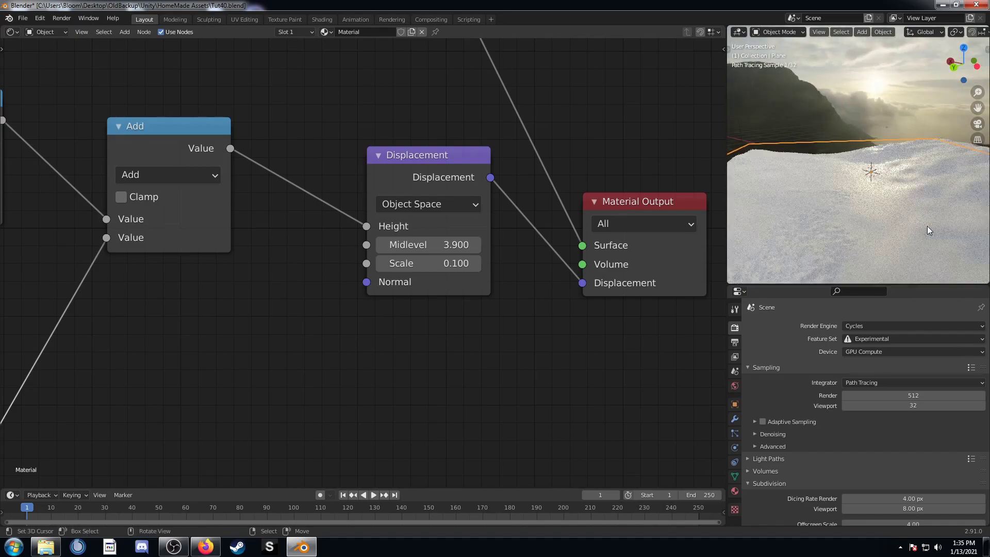
Move the Principled BSDF further right to free space above the displacement nodes
{"action": "scroll", "coordinate": [371, 326], "scroll_direction": "down", "scroll_amount": 2}
{"action": "middle_click_drag", "start_coordinate": [326, 295], "coordinate": [426, 285]}
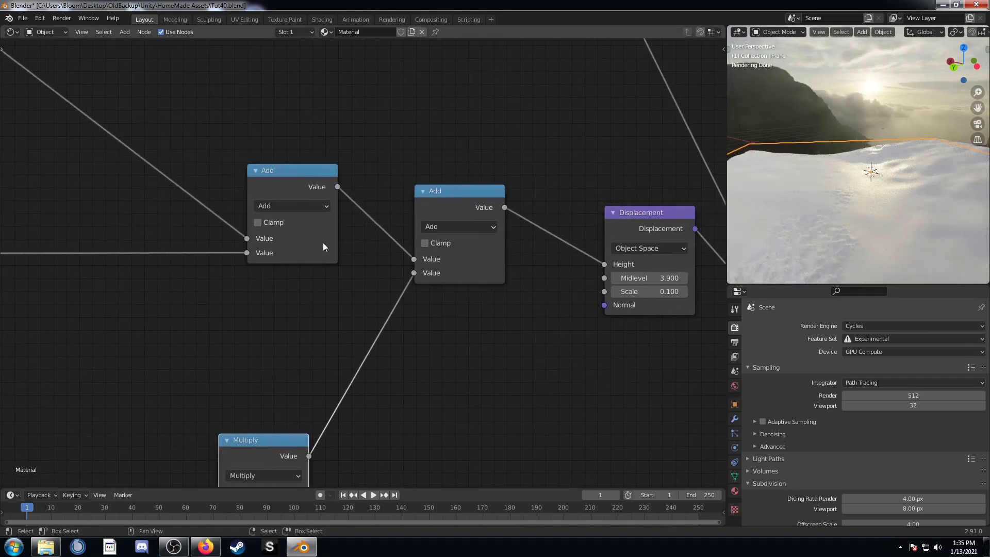
{"action": "middle_click_drag", "start_coordinate": [321, 217], "coordinate": [294, 308]}
{"action": "scroll", "coordinate": [294, 308], "scroll_direction": "down", "scroll_amount": 5}
{"action": "scroll", "coordinate": [294, 308], "scroll_direction": "down", "scroll_amount": 3}
{"action": "middle_click_drag", "start_coordinate": [286, 180], "coordinate": [391, 180]}
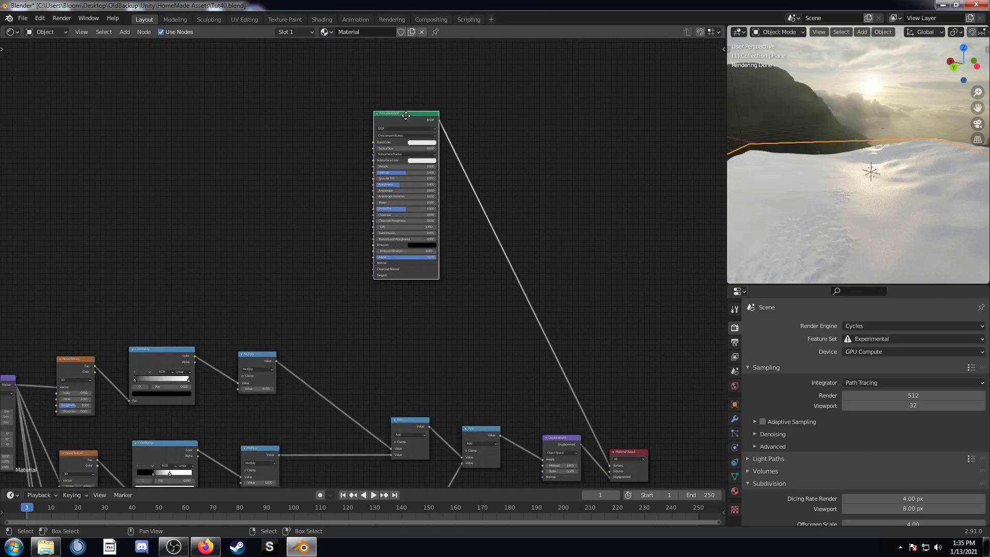
{"action": "left_click_drag", "start_coordinate": [404, 110], "coordinate": [524, 117]}
Duplicate the scale 0.5 Noise Texture and its ColorRamp with the Mapping link kept, placing them level with the Principled BSDF
{"action": "scroll", "coordinate": [361, 227], "scroll_direction": "up", "scroll_amount": 5}
{"action": "middle_click_drag", "start_coordinate": [187, 370], "coordinate": [276, 270]}
{"action": "scroll", "coordinate": [415, 299], "scroll_direction": "down", "scroll_amount": 3}
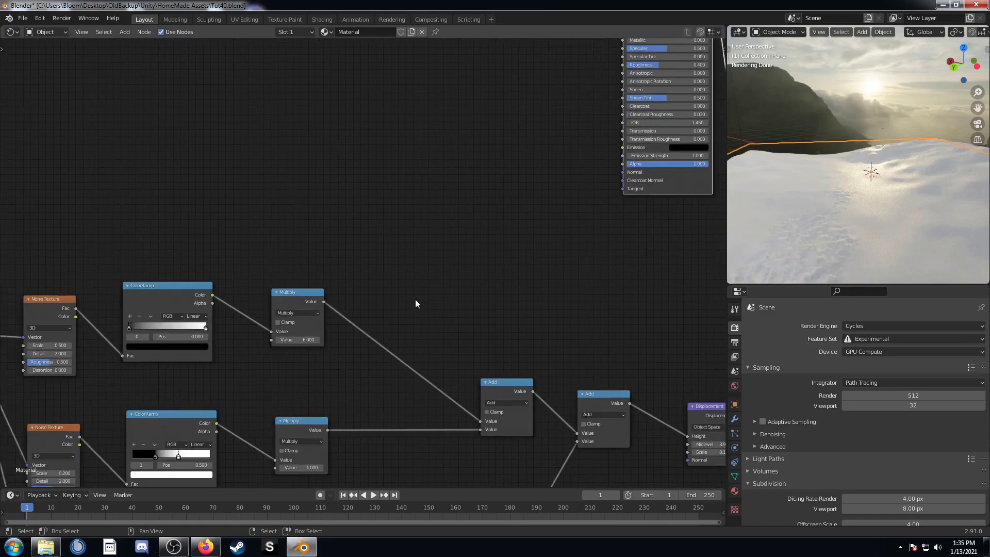
{"action": "middle_click_drag", "start_coordinate": [337, 307], "coordinate": [420, 271]}
{"action": "middle_click_drag", "start_coordinate": [177, 304], "coordinate": [330, 361]}
{"action": "left_click", "coordinate": [326, 316]}
{"action": "middle_click_drag", "start_coordinate": [433, 337], "coordinate": [360, 419]}
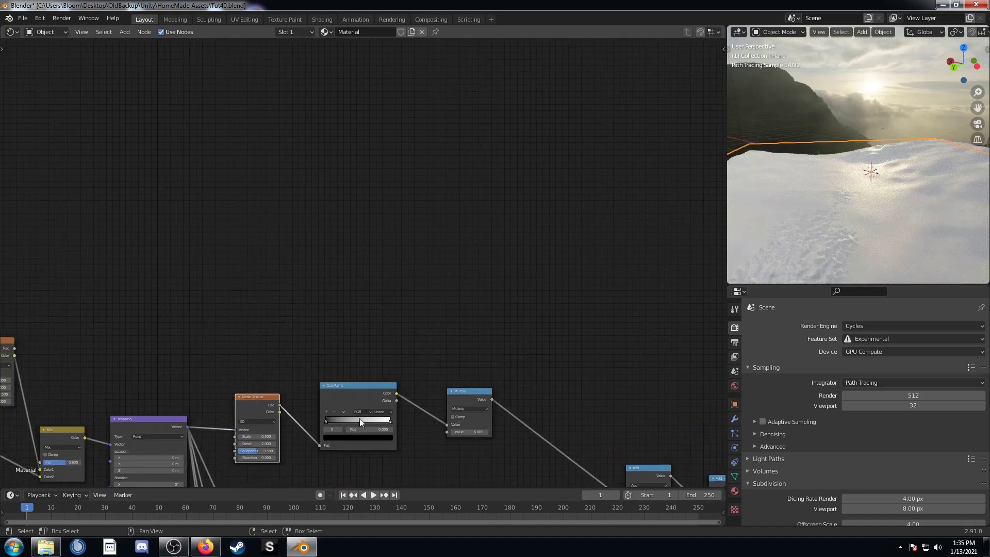
{"action": "left_click", "coordinate": [356, 391], "text": "shift"}
{"action": "scroll", "coordinate": [359, 392], "scroll_direction": "down", "scroll_amount": 4}
{"action": "middle_click_drag", "start_coordinate": [494, 287], "coordinate": [481, 338]}
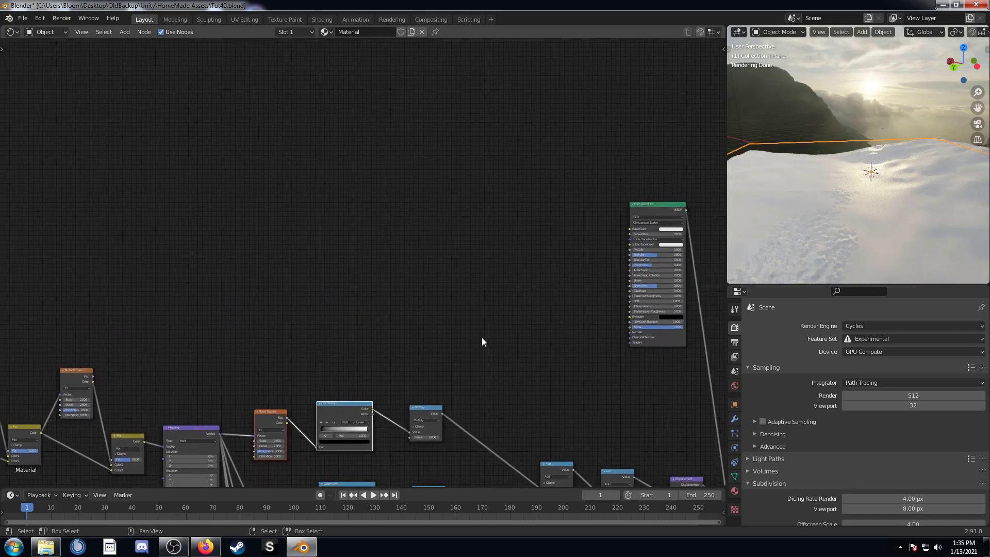
{"action": "key", "text": "ctrl+shift+d"}
{"action": "left_click", "coordinate": [376, 200]}
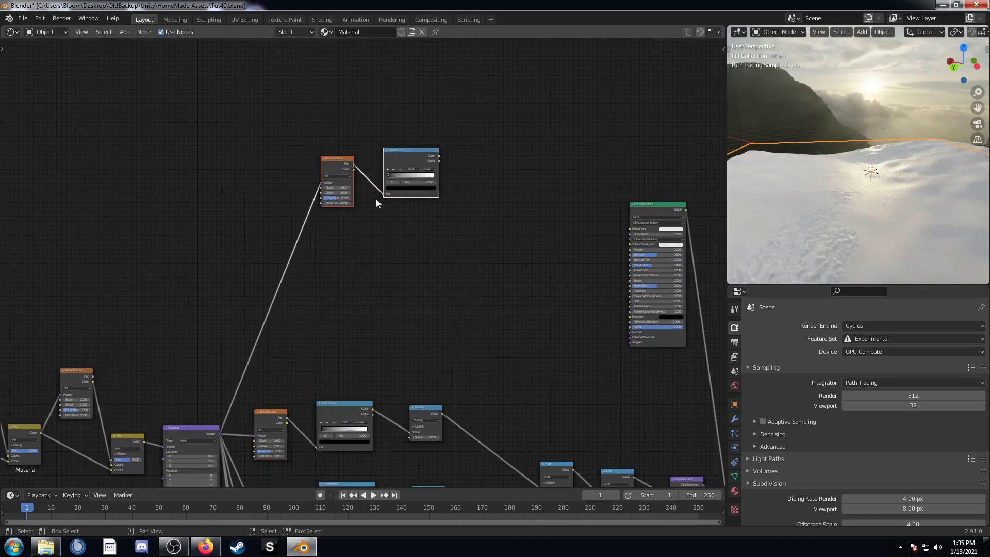
Raise the copied ColorRamp and duplicate it below with its link to the same Noise Texture kept
{"action": "scroll", "coordinate": [376, 200], "scroll_direction": "up", "scroll_amount": 6}
{"action": "middle_click_drag", "start_coordinate": [497, 173], "coordinate": [438, 238]}
{"action": "left_click_drag", "start_coordinate": [379, 163], "coordinate": [429, 114]}
{"action": "left_click", "coordinate": [379, 162]}
{"action": "key", "text": "ctrl+shift+d"}
{"action": "left_click", "coordinate": [432, 249]}
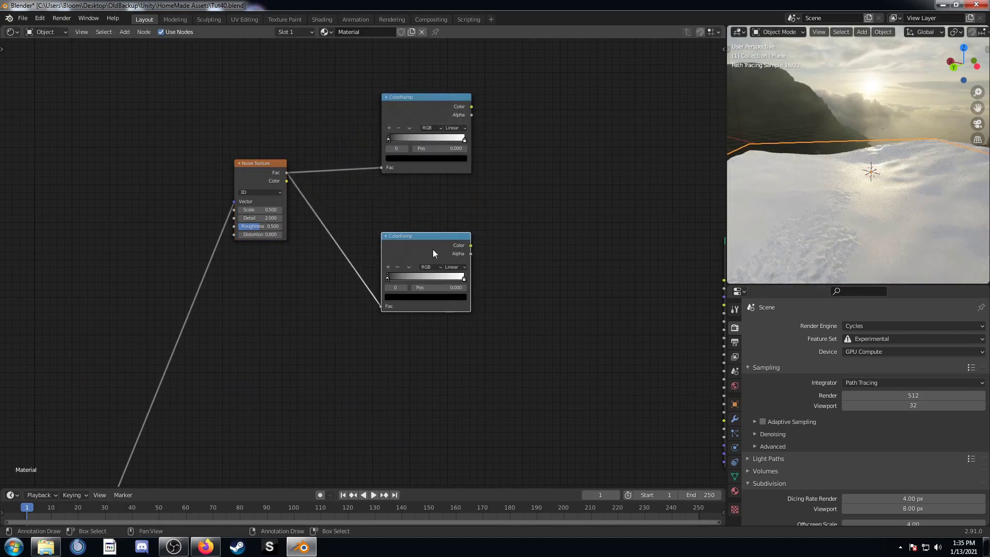
Move the Principled BSDF close beside the two copied ColorRamps
{"action": "scroll", "coordinate": [432, 249], "scroll_direction": "up", "scroll_amount": 3}
{"action": "middle_click_drag", "start_coordinate": [518, 326], "coordinate": [183, 294]}
{"action": "scroll", "coordinate": [184, 295], "scroll_direction": "down", "scroll_amount": 4}
{"action": "left_click_drag", "start_coordinate": [501, 222], "coordinate": [394, 79]}
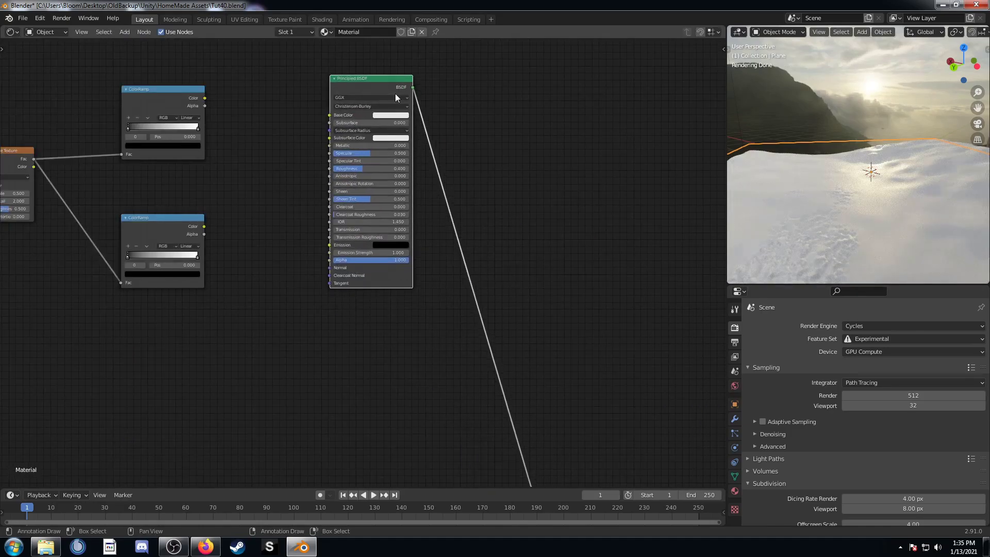
Set the copied Noise Texture's Scale to 10000 and edit its Detail
{"action": "middle_click_drag", "start_coordinate": [169, 253], "coordinate": [296, 311]}
{"action": "scroll", "coordinate": [296, 312], "scroll_direction": "up", "scroll_amount": 4}
{"action": "scroll", "coordinate": [286, 347], "scroll_direction": "up", "scroll_amount": 4}
{"action": "middle_click_drag", "start_coordinate": [78, 321], "coordinate": [392, 335]}
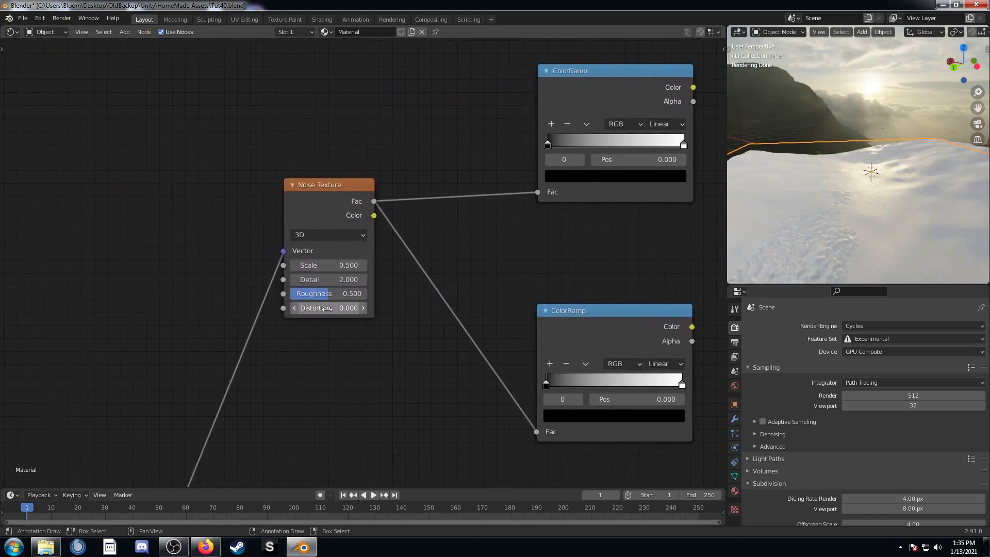
{"action": "left_click", "coordinate": [322, 266]}
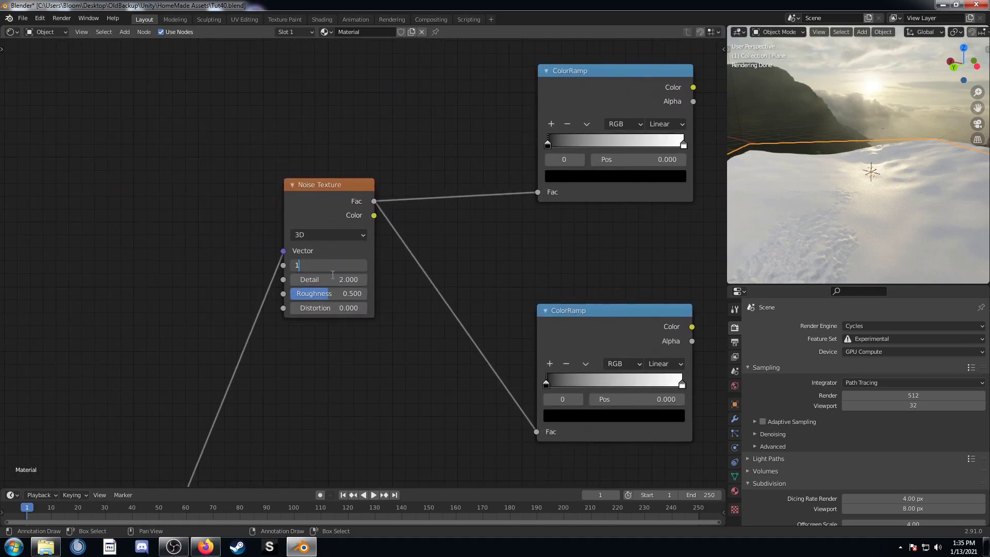
{"action": "key", "text": "Return"}
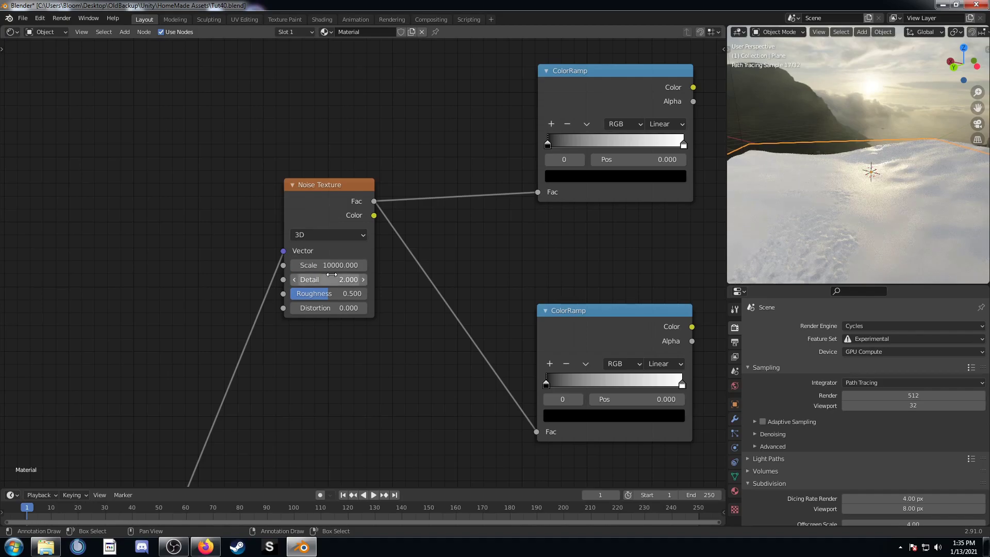
{"action": "left_click", "coordinate": [331, 277]}
{"action": "key", "text": "Return"}
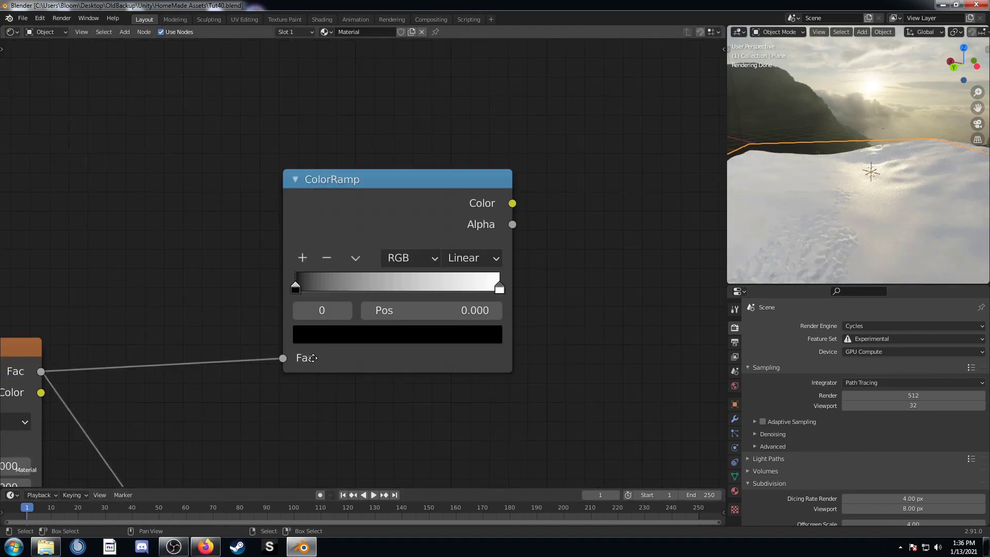
Lighten the black stop of the upper copied ColorRamp to grey with an HSV value of 0.46
{"action": "left_click", "coordinate": [345, 325]}
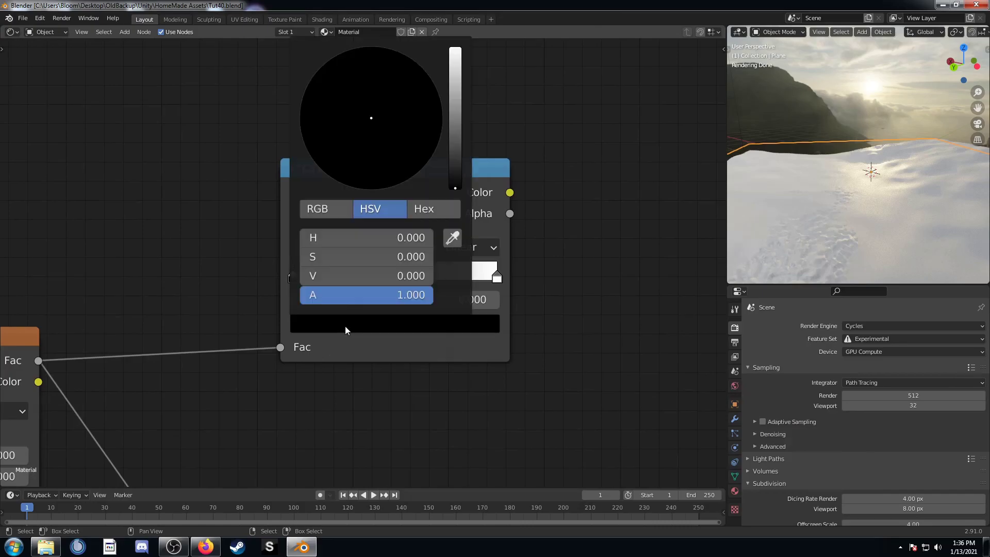
{"action": "left_click", "coordinate": [392, 277]}
{"action": "type", "text": "."}
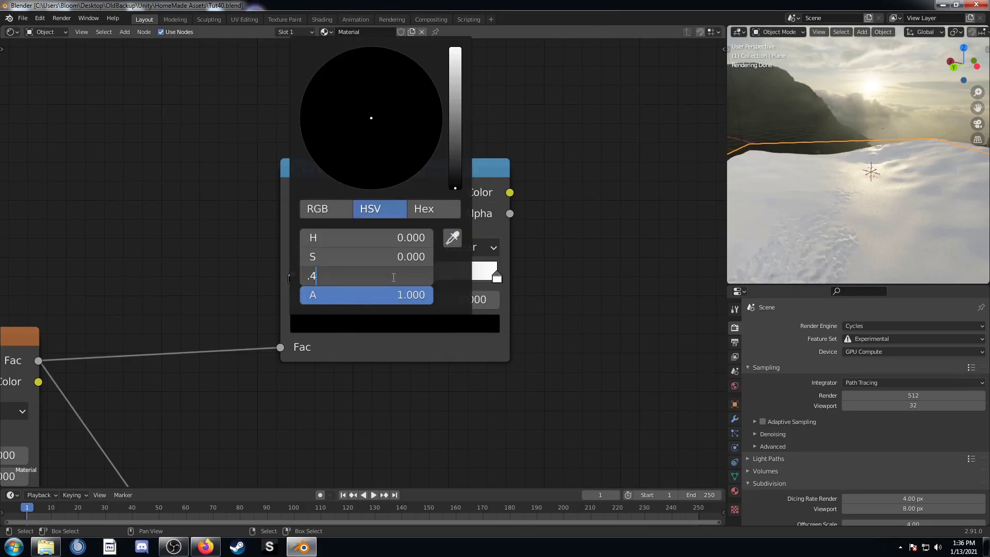
{"action": "type", "text": "6"}
{"action": "key", "text": "Return"}
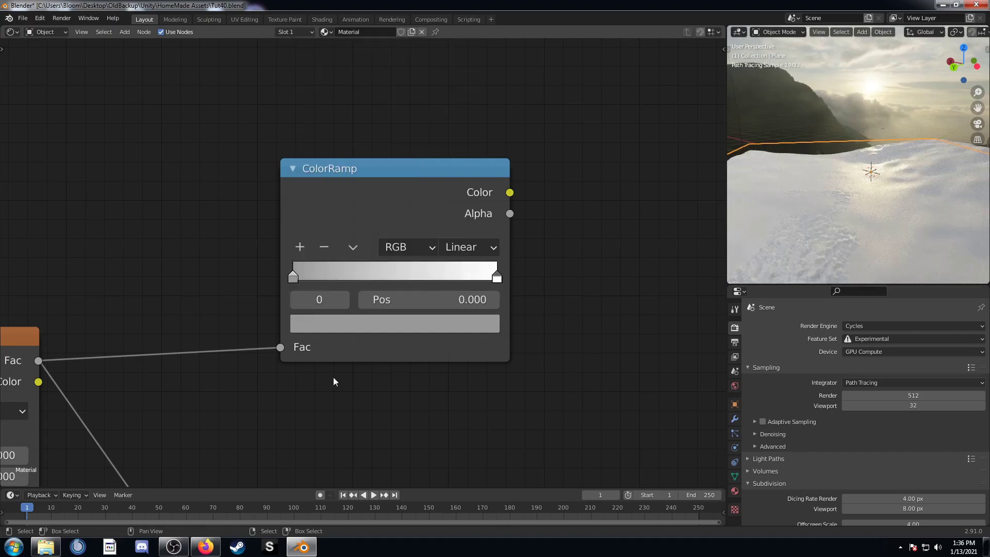
Position the upper copied ColorRamp's stops at 0.32 and 0.78, and link its Color output to the Principled BSDF's Roughness
{"action": "left_click", "coordinate": [391, 299]}
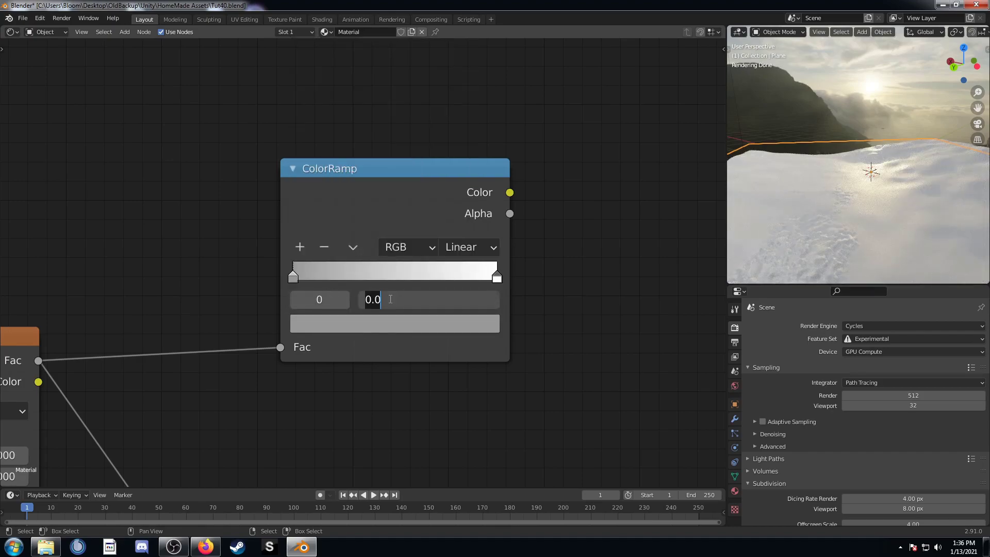
{"action": "type", "text": ".32"}
{"action": "key", "text": "Return"}
{"action": "left_click", "coordinate": [497, 277]}
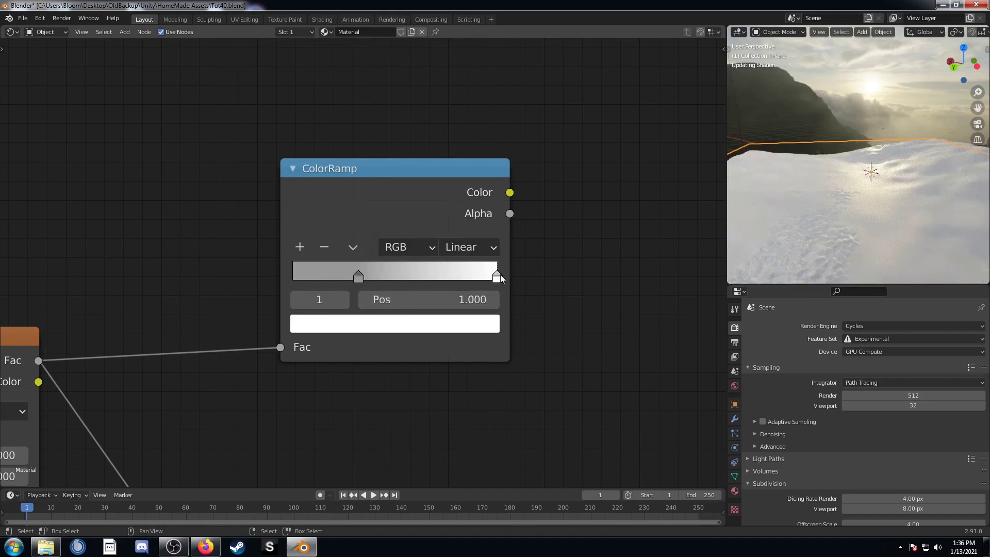
{"action": "left_click", "coordinate": [459, 300]}
{"action": "type", "text": "."}
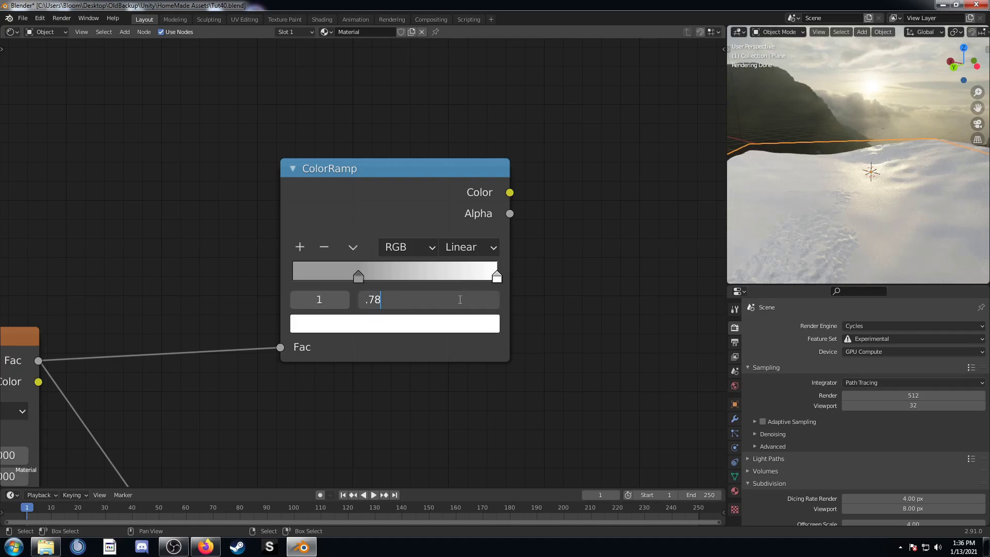
{"action": "type", "text": "78"}
{"action": "key", "text": "Return"}
{"action": "scroll", "coordinate": [456, 303], "scroll_direction": "down", "scroll_amount": 4}
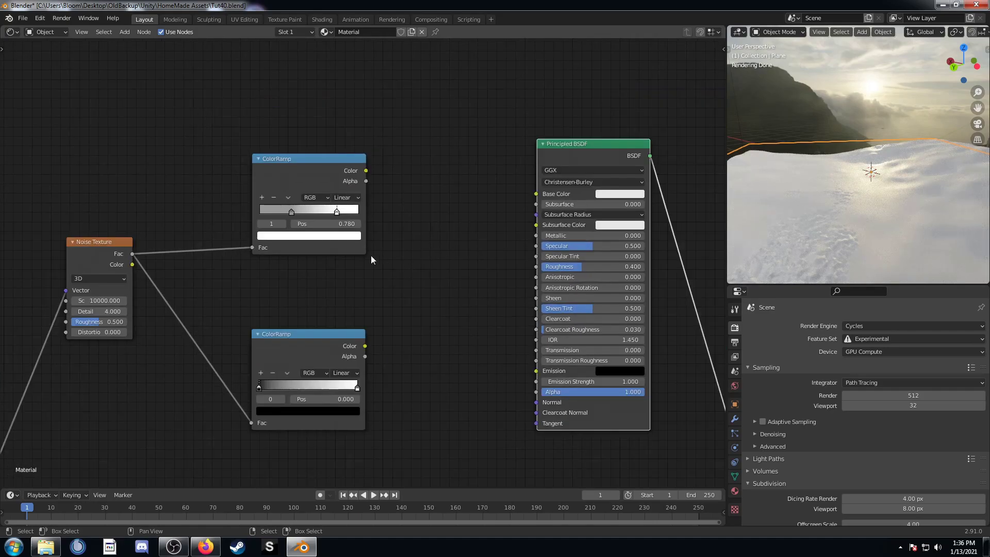
{"action": "left_click_drag", "start_coordinate": [366, 170], "coordinate": [536, 267]}
Position the lower copied ColorRamp's black stop at 0.32 and its white stop at 0.78
{"action": "scroll", "coordinate": [421, 408], "scroll_direction": "up", "scroll_amount": 2}
{"action": "middle_click_drag", "start_coordinate": [420, 408], "coordinate": [441, 350]}
{"action": "scroll", "coordinate": [336, 377], "scroll_direction": "up", "scroll_amount": 3}
{"action": "middle_click_drag", "start_coordinate": [336, 378], "coordinate": [429, 214]}
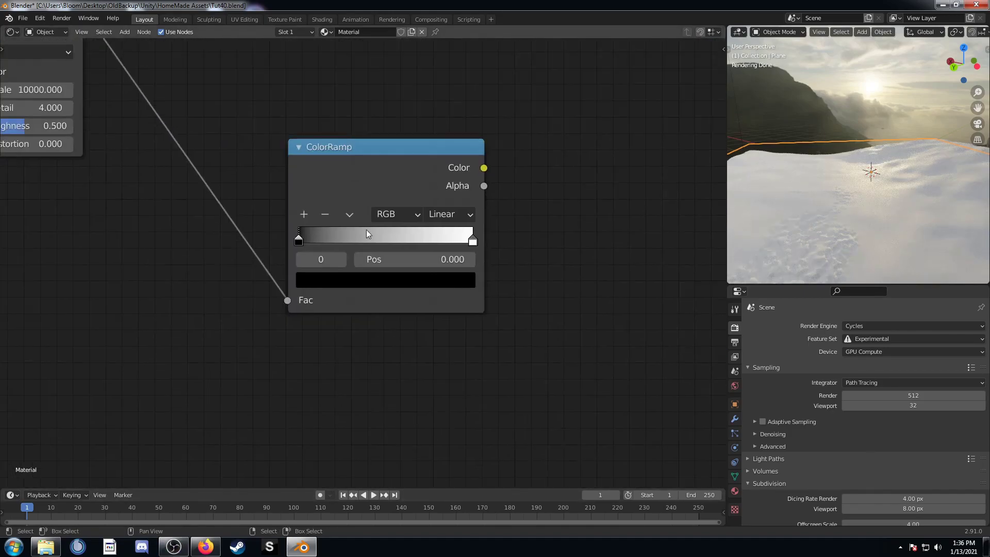
{"action": "left_click", "coordinate": [393, 259]}
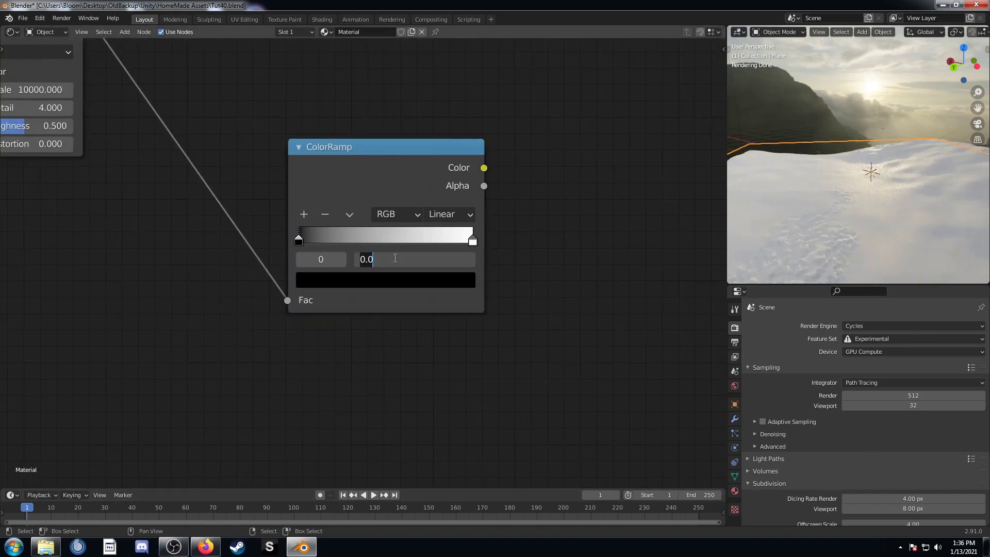
{"action": "type", "text": ".32"}
{"action": "key", "text": "Return"}
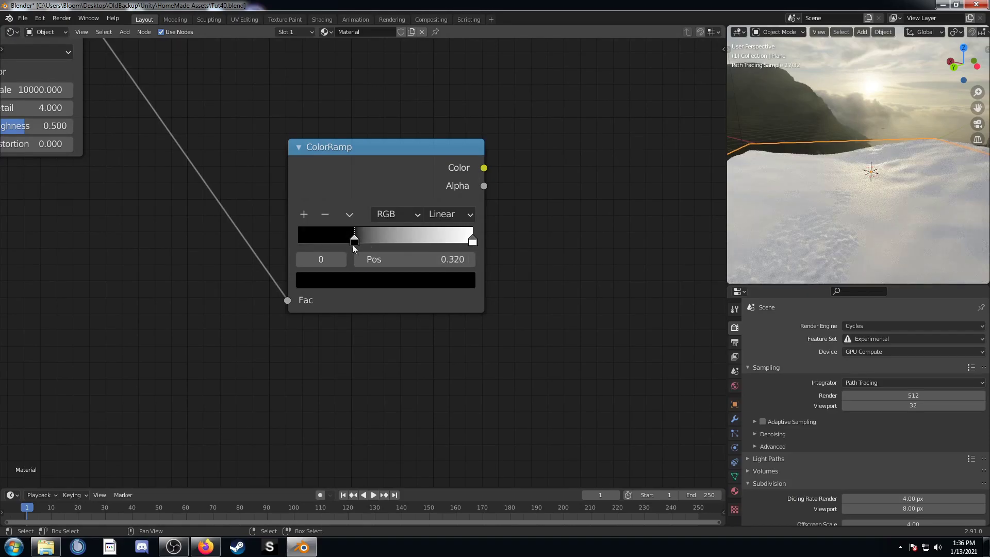
{"action": "left_click", "coordinate": [474, 241]}
{"action": "left_click", "coordinate": [427, 260]}
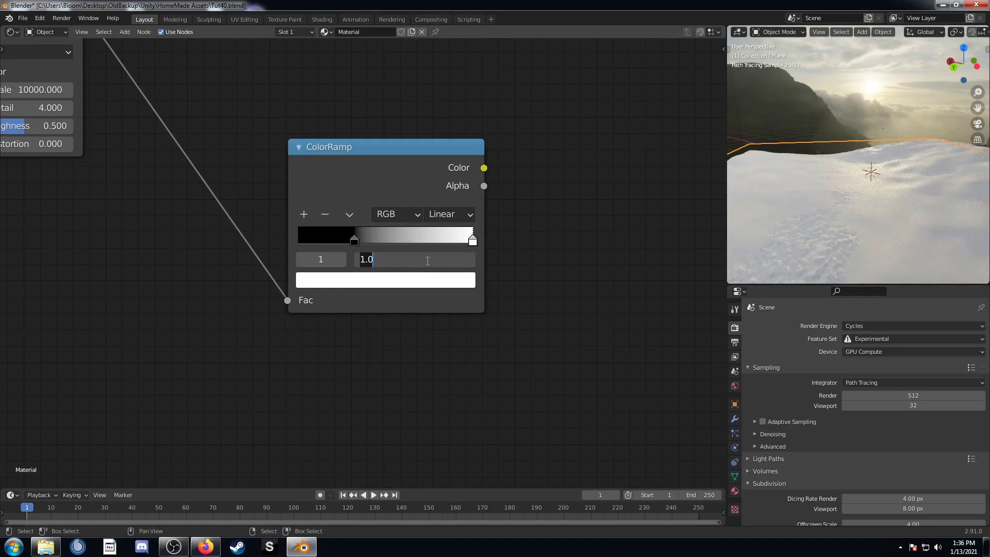
{"action": "type", "text": ".78"}
{"action": "key", "text": "Return"}
Add a Bump node linking the lower ColorRamp's Color through its Height input to the Principled BSDF's Normal
{"action": "scroll", "coordinate": [437, 331], "scroll_direction": "down", "scroll_amount": 2}
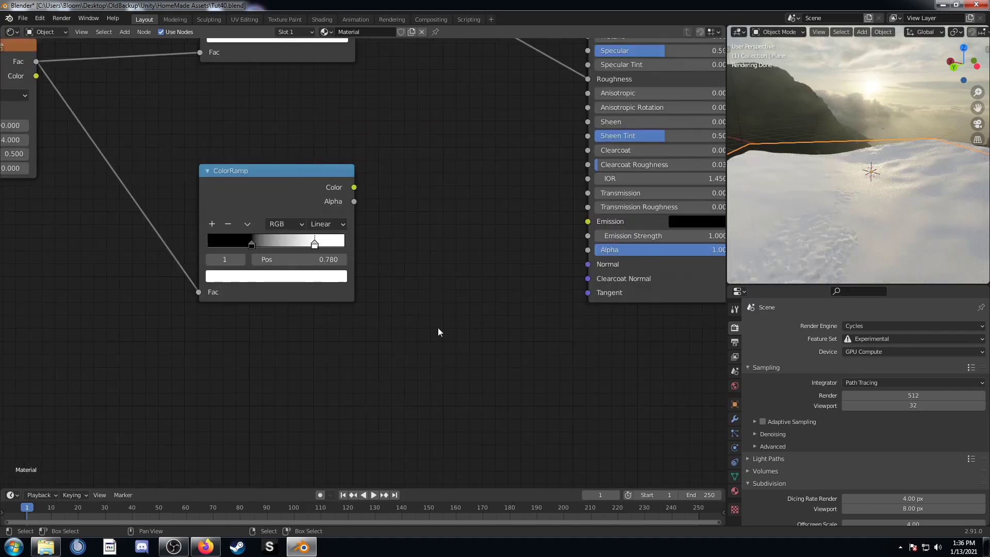
{"action": "key", "text": "shift+a"}
{"action": "type", "text": "bump"}
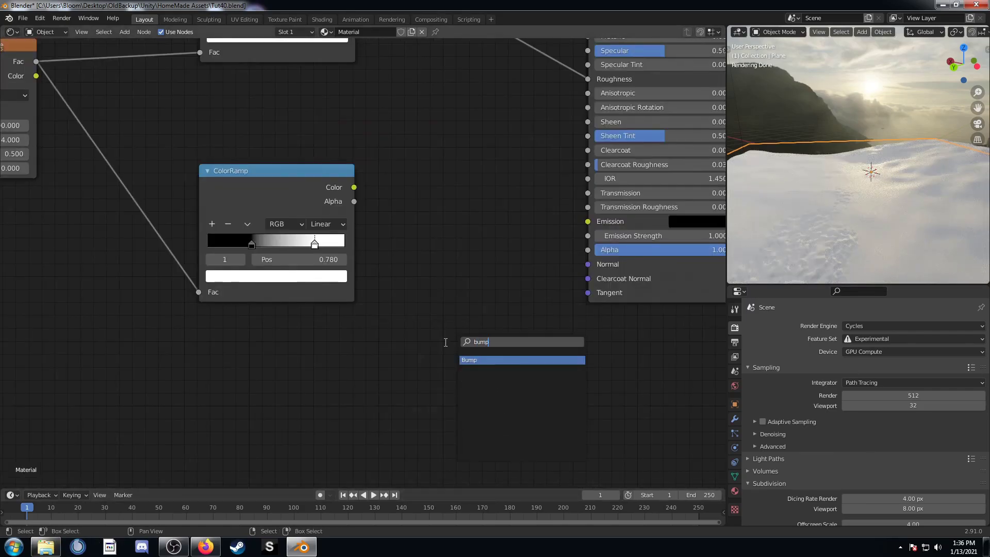
{"action": "key", "text": "Return"}
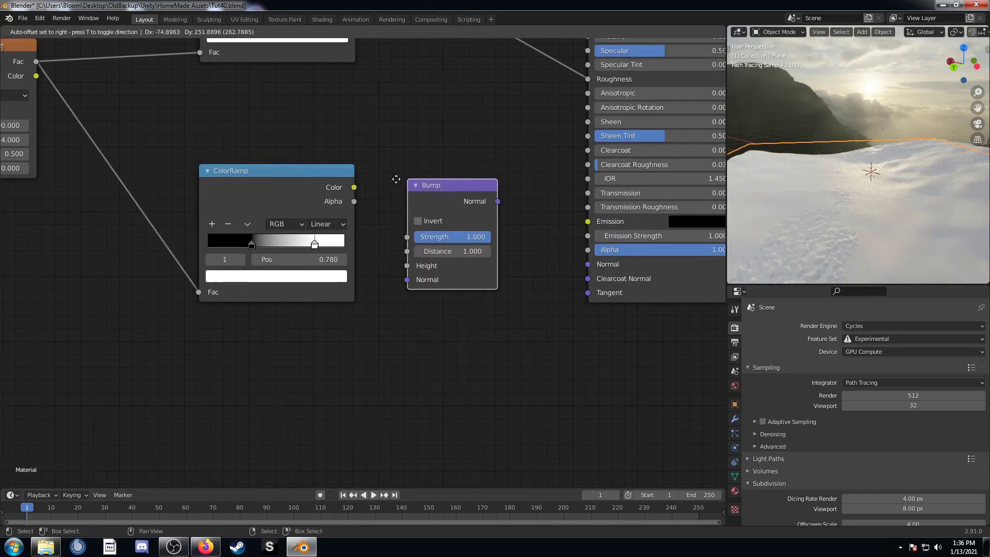
{"action": "left_click", "coordinate": [396, 178]}
{"action": "left_click_drag", "start_coordinate": [354, 187], "coordinate": [406, 266]}
{"action": "middle_click_drag", "start_coordinate": [491, 233], "coordinate": [434, 244]}
{"action": "left_click_drag", "start_coordinate": [439, 212], "coordinate": [530, 276]}
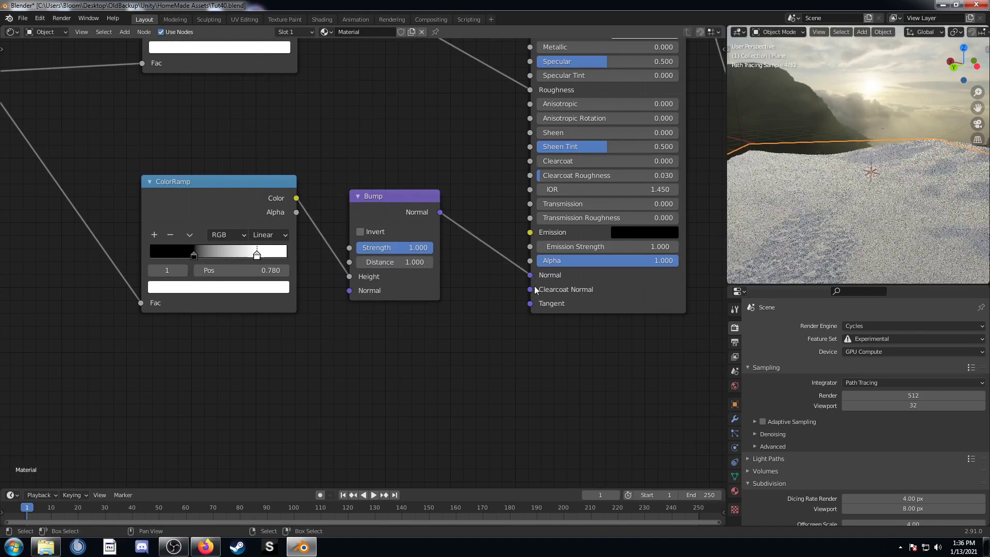
Set the Bump node's Strength to 0.05
{"action": "middle_click_drag", "start_coordinate": [360, 352], "coordinate": [393, 327]}
{"action": "scroll", "coordinate": [393, 327], "scroll_direction": "up", "scroll_amount": 2}
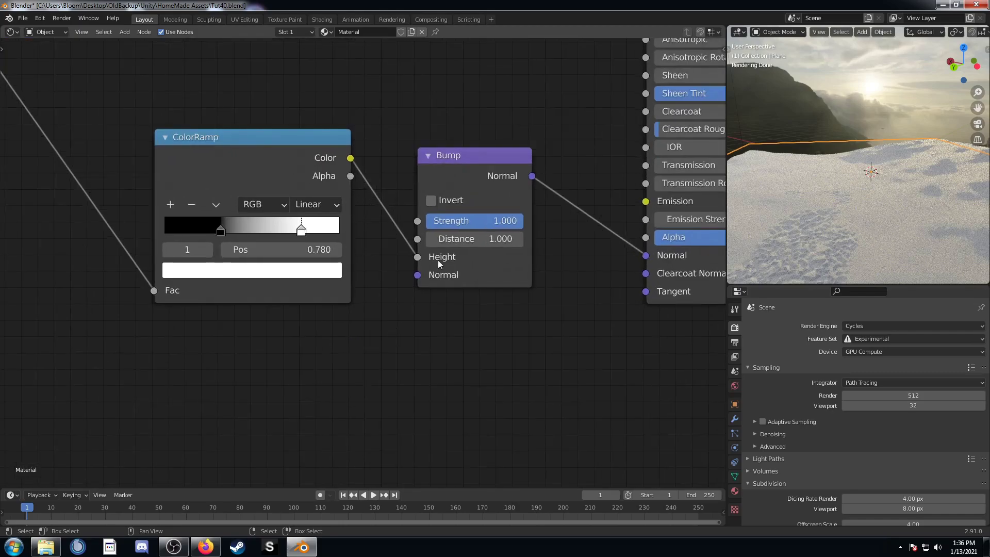
{"action": "left_click", "coordinate": [468, 221]}
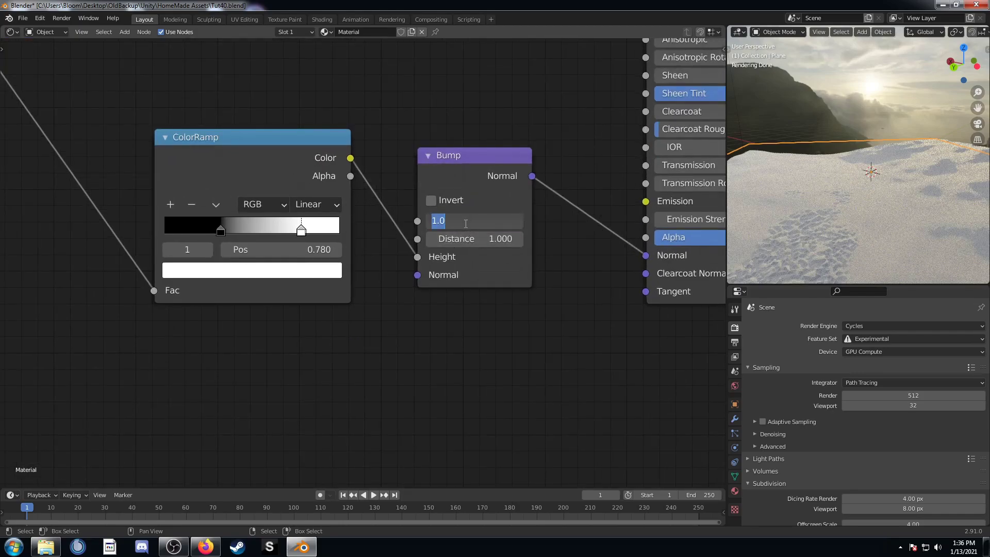
{"action": "key", "text": "Return"}
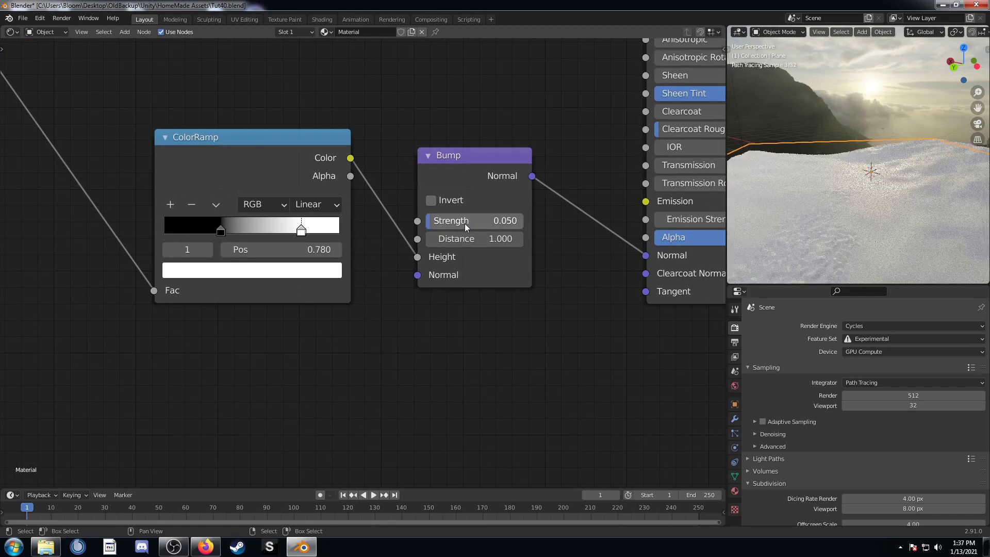
Set the Principled BSDF's Subsurface value to 0.1
{"action": "scroll", "coordinate": [463, 224], "scroll_direction": "down", "scroll_amount": 2}
{"action": "middle_click_drag", "start_coordinate": [483, 182], "coordinate": [419, 212]}
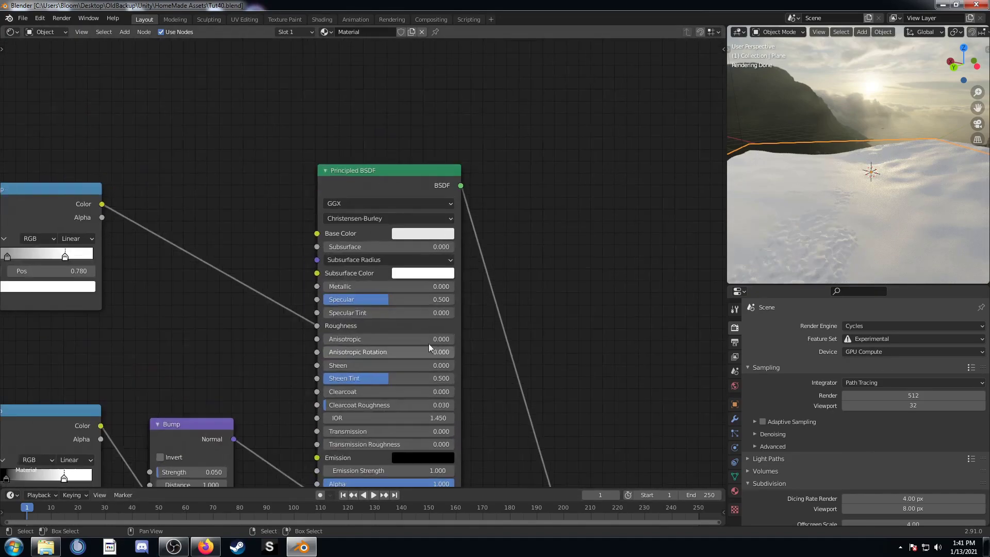
{"action": "scroll", "coordinate": [429, 343], "scroll_direction": "up", "scroll_amount": 2}
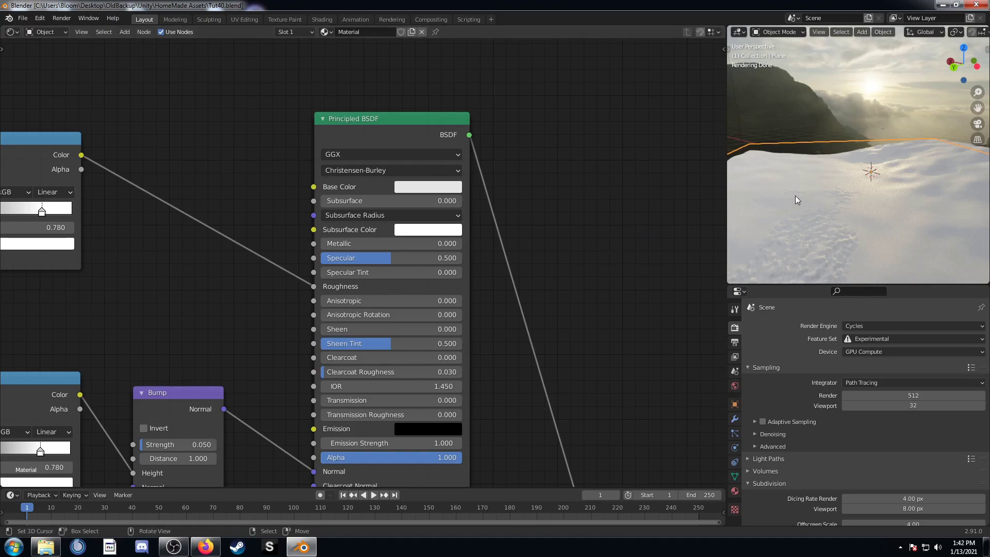
{"action": "middle_click_drag", "start_coordinate": [515, 315], "coordinate": [541, 343]}
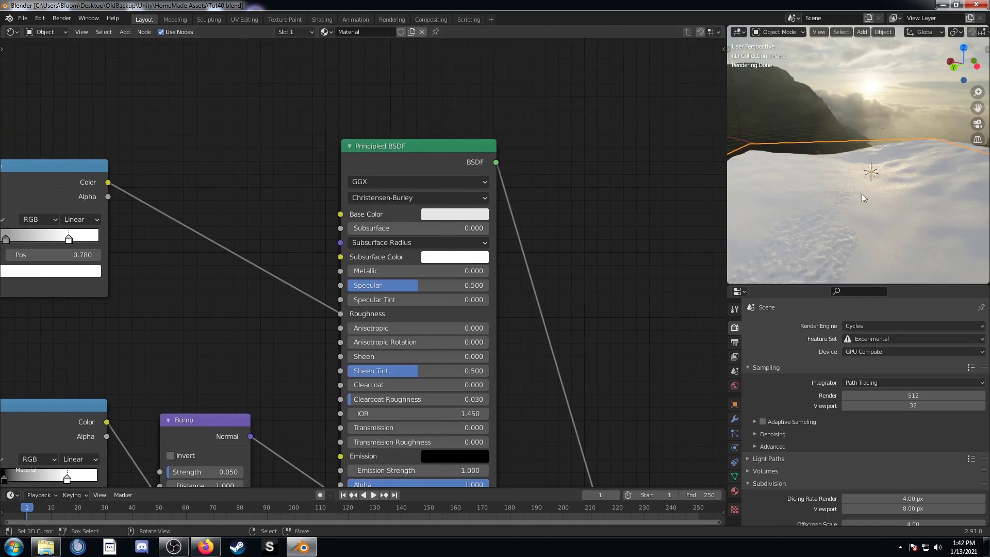
{"action": "middle_click_drag", "start_coordinate": [391, 344], "coordinate": [433, 314]}
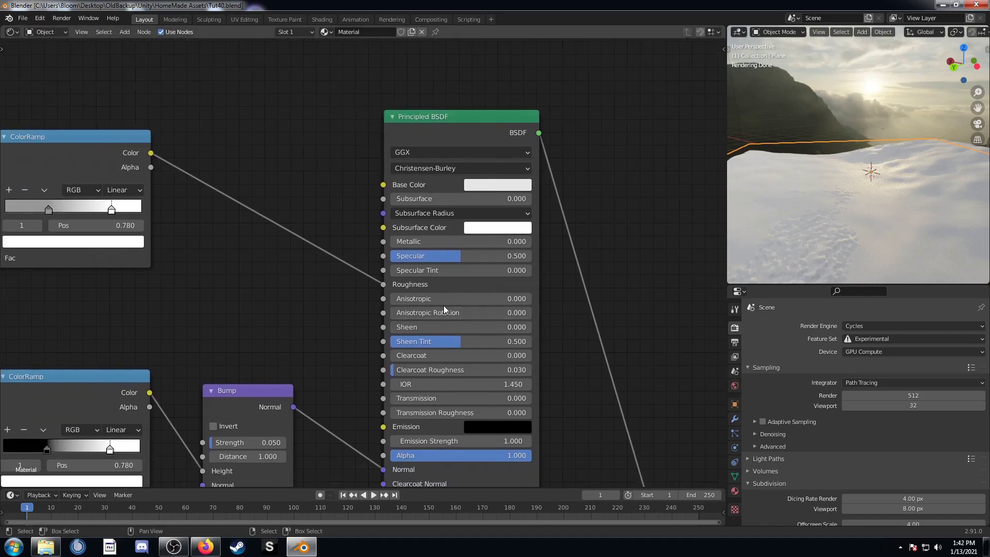
{"action": "left_click", "coordinate": [485, 198]}
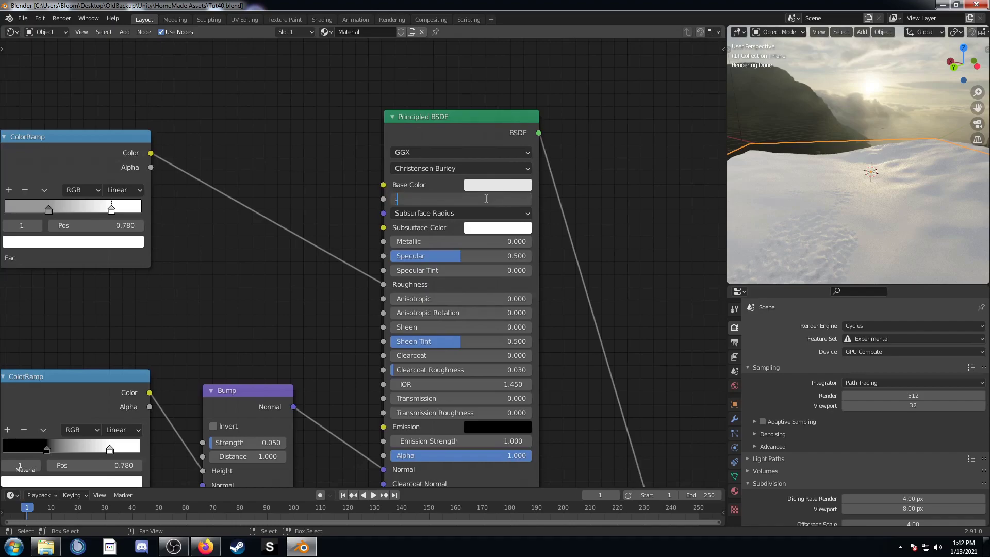
{"action": "type", "text": ".1"}
{"action": "key", "text": "Return"}
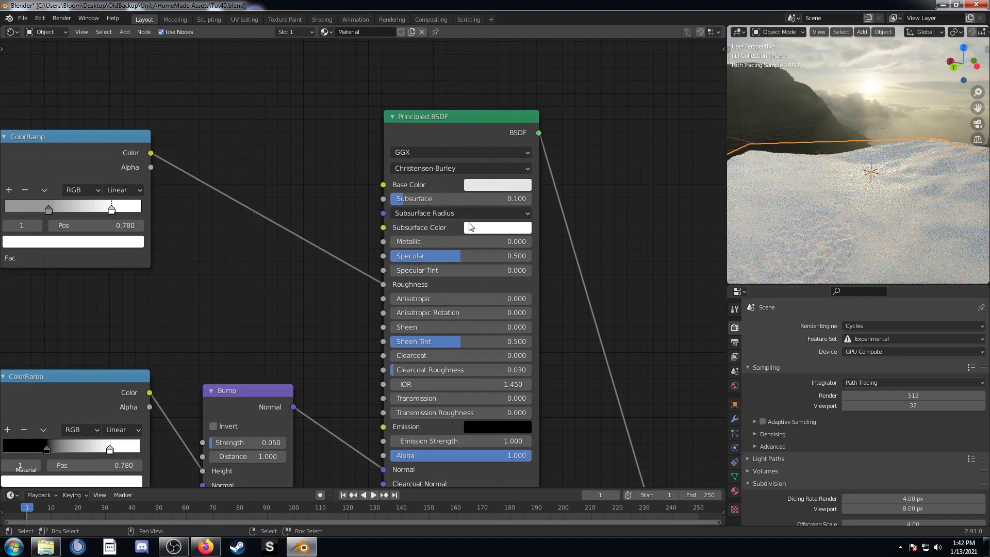
{"action": "left_click", "coordinate": [486, 229]}
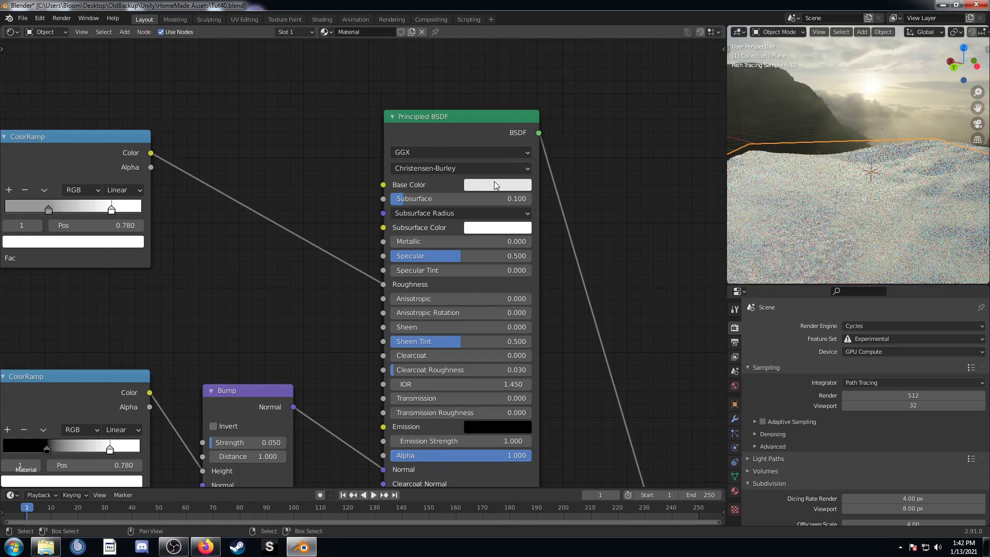
{"action": "left_click", "coordinate": [497, 184]}
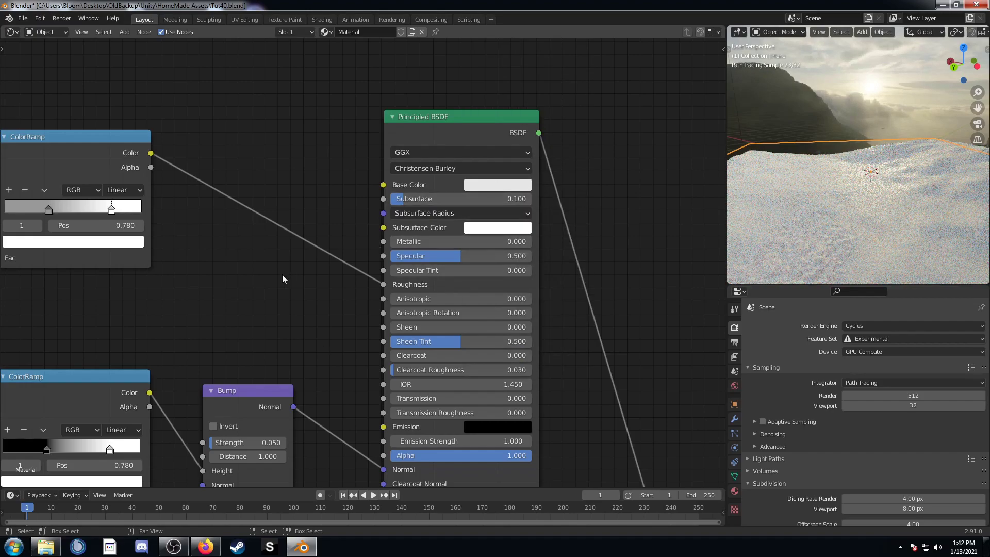
{"action": "middle_click_drag", "start_coordinate": [223, 322], "coordinate": [341, 335]}
{"action": "scroll", "coordinate": [371, 288], "scroll_direction": "down", "scroll_amount": 4}
{"action": "scroll", "coordinate": [449, 291], "scroll_direction": "up", "scroll_amount": 4}
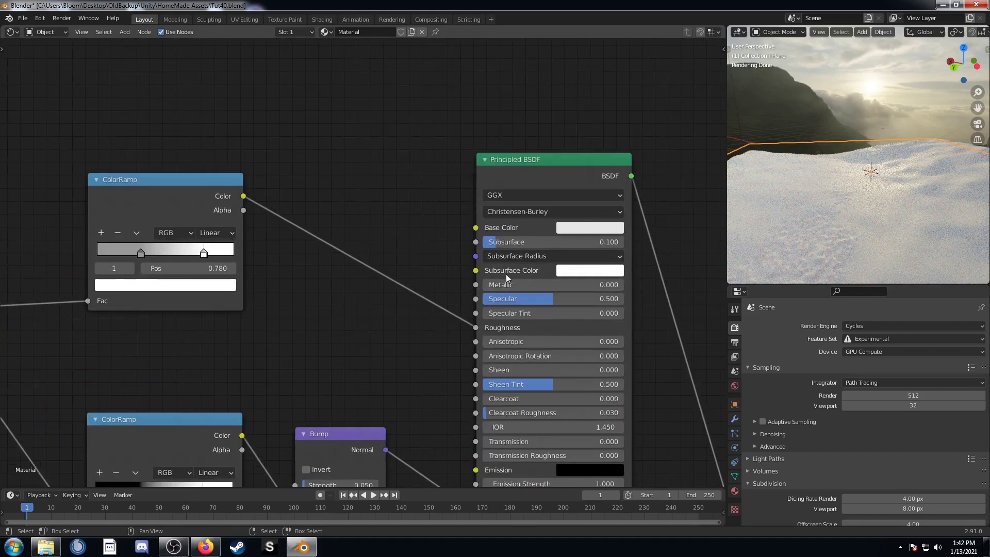
Set the Principled BSDF's three Subsurface Radius values to 0.1, 0.2 and 0.2
{"action": "left_click", "coordinate": [523, 258]}
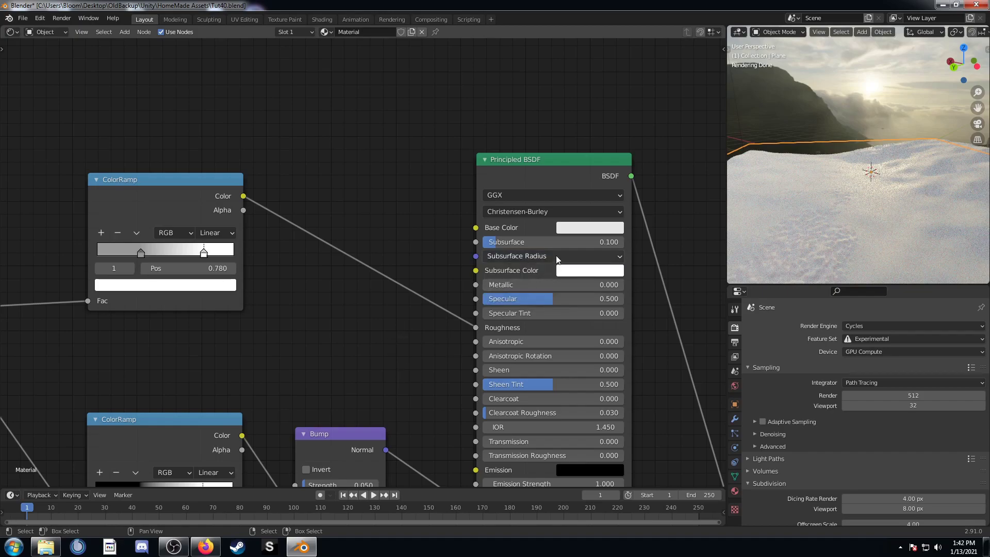
{"action": "left_click", "coordinate": [556, 256]}
{"action": "left_click", "coordinate": [533, 270]}
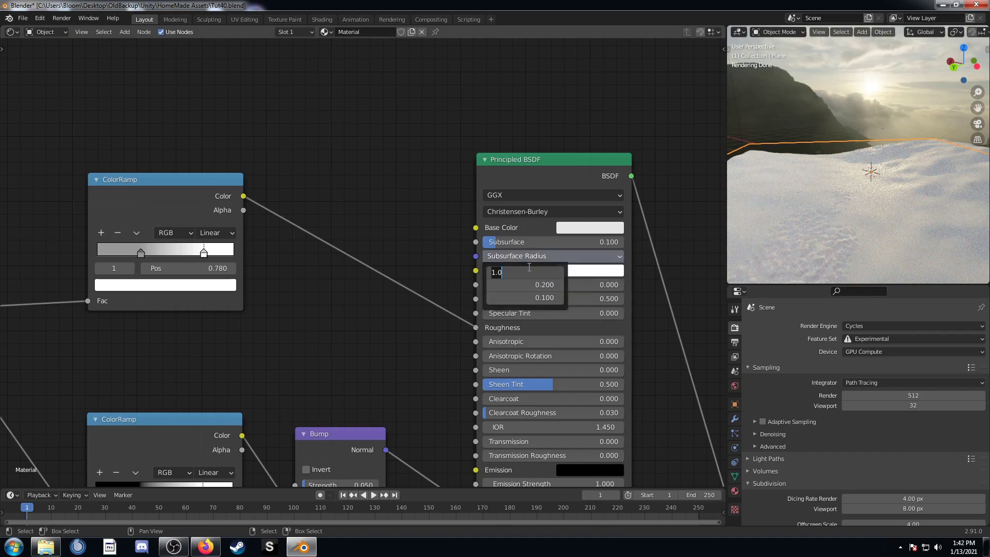
{"action": "type", "text": ".1"}
{"action": "key", "text": "Tab"}
{"action": "type", "text": "."}
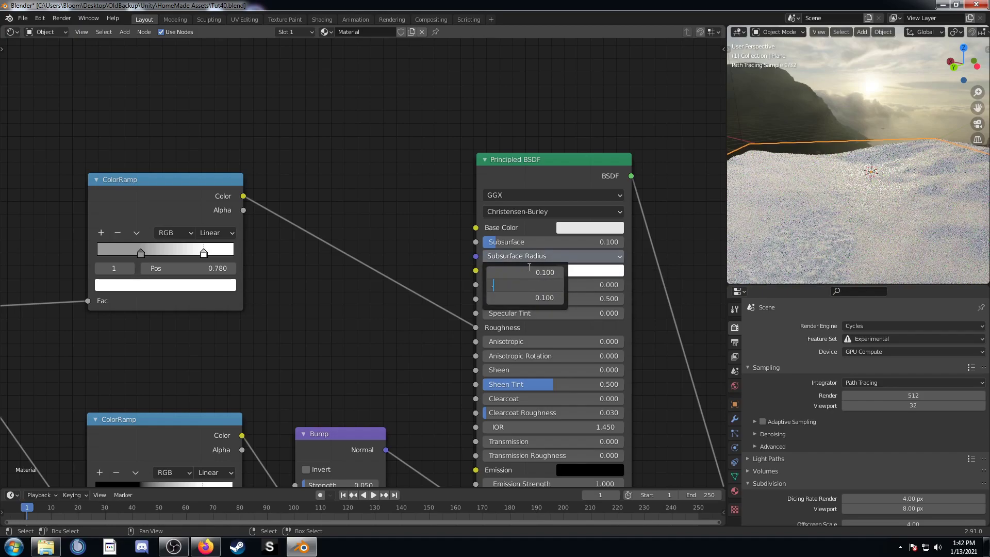
{"action": "type", "text": "2"}
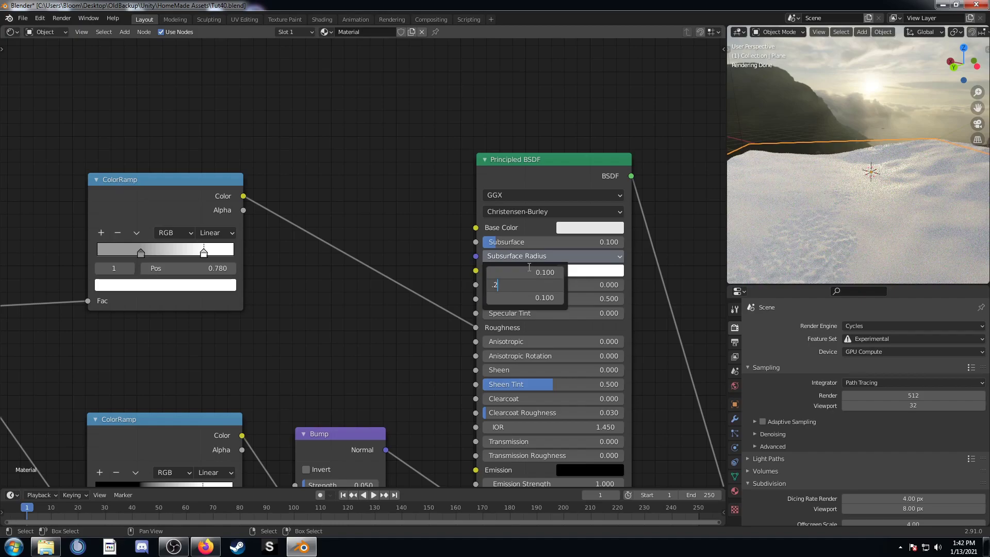
{"action": "key", "text": "Tab"}
{"action": "type", "text": ".2"}
{"action": "key", "text": "Return"}
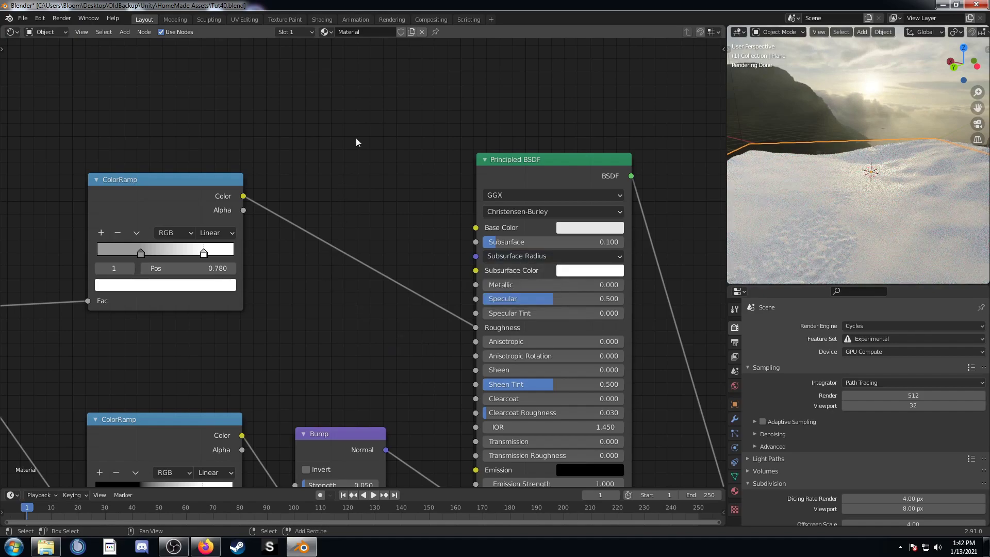
Try a light-blue RGB node as the Subsurface Radius input of the Principled BSDF, and delete it again
{"action": "key", "text": "shift+a"}
{"action": "type", "text": "rgb"}
{"action": "key", "text": "Return"}
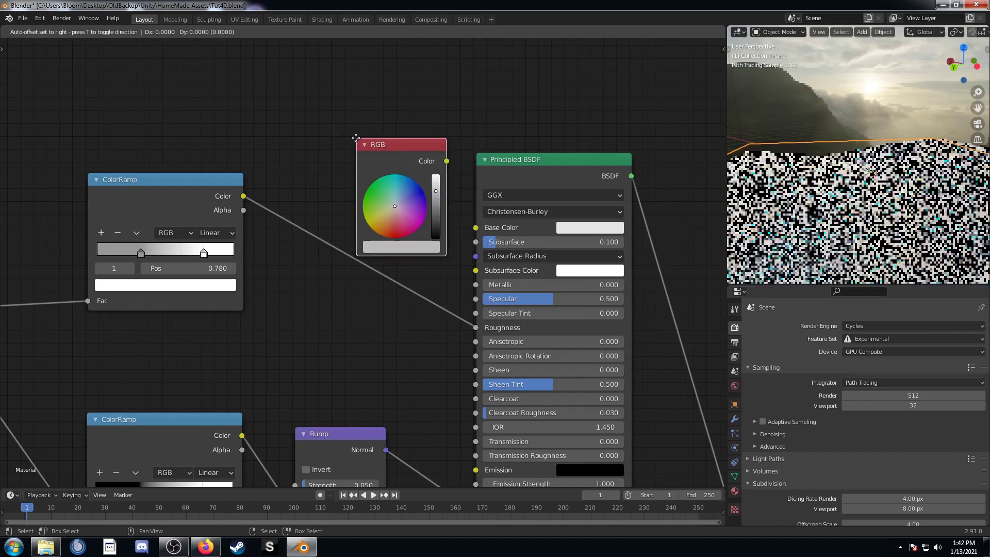
{"action": "left_click", "coordinate": [326, 97]}
{"action": "left_click_drag", "start_coordinate": [416, 120], "coordinate": [475, 255]}
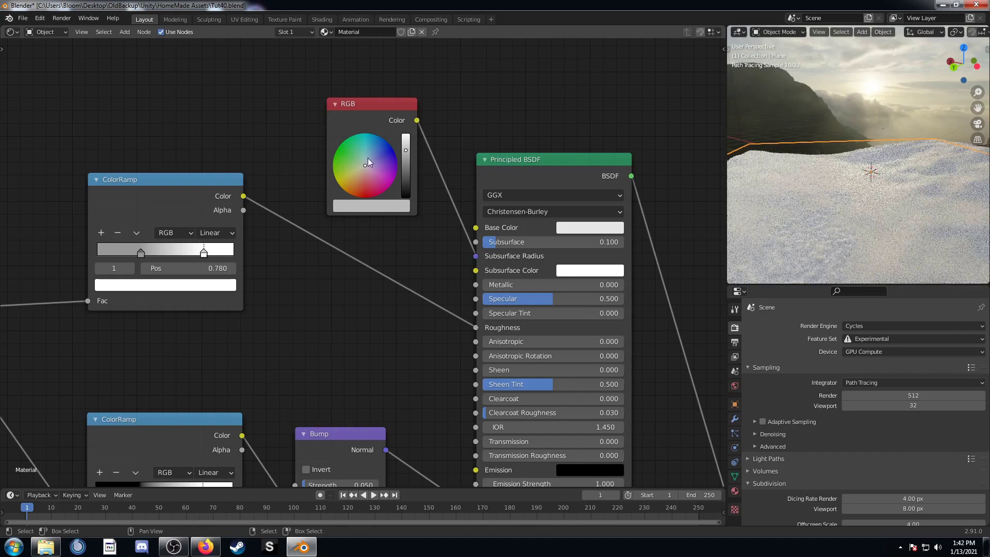
{"action": "left_click_drag", "start_coordinate": [367, 158], "coordinate": [366, 151]}
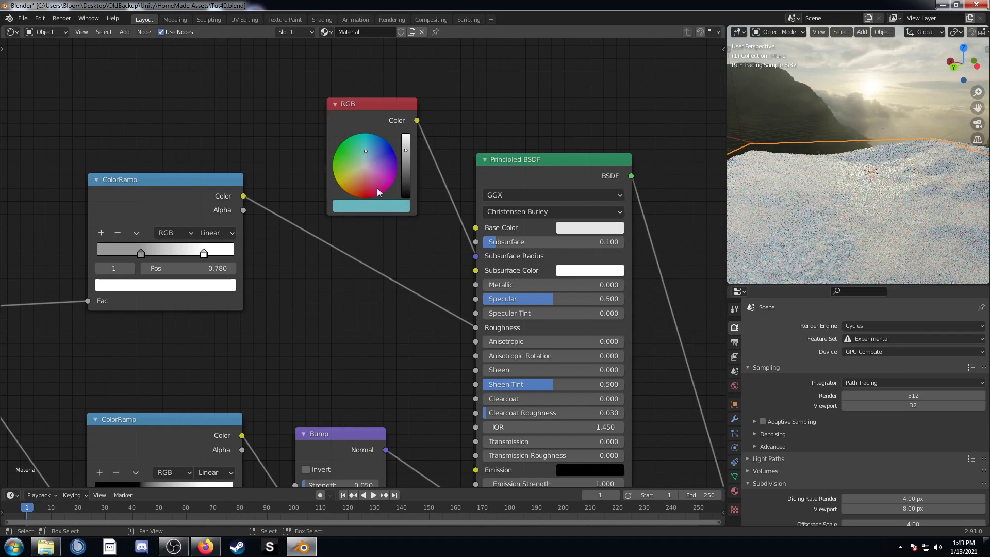
{"action": "key", "text": "x"}
{"action": "middle_click_drag", "start_coordinate": [411, 314], "coordinate": [349, 279]}
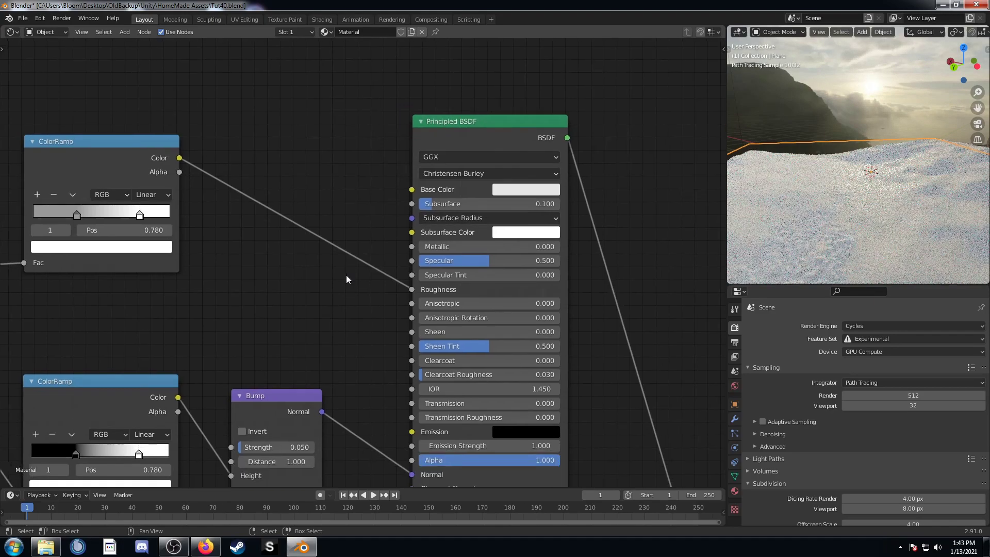
{"action": "scroll", "coordinate": [345, 309], "scroll_direction": "up", "scroll_amount": 1}
{"action": "middle_click_drag", "start_coordinate": [339, 332], "coordinate": [313, 241]}
{"action": "scroll", "coordinate": [324, 292], "scroll_direction": "down", "scroll_amount": 3}
{"action": "mouse_move", "coordinate": [371, 357]}
{"action": "middle_mouse_down"}
{"action": "mouse_move", "coordinate": [379, 287]}
{"action": "mouse_move", "coordinate": [369, 353]}
{"action": "middle_mouse_up"}
{"action": "scroll", "coordinate": [372, 300], "scroll_direction": "down", "scroll_amount": 3}
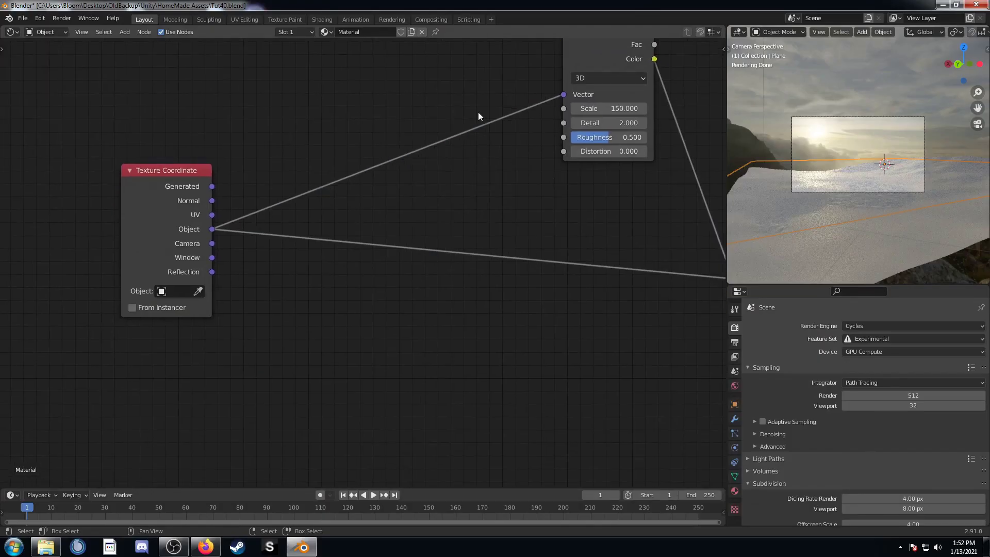
Add a shared reroute point on the two links leaving the Texture Coordinate's Object output
{"action": "right_click_drag", "start_coordinate": [459, 98], "coordinate": [503, 327], "text": "shift"}
{"action": "scroll", "coordinate": [357, 347], "scroll_direction": "up", "scroll_amount": 2}
{"action": "middle_click_drag", "start_coordinate": [442, 276], "coordinate": [424, 326]}
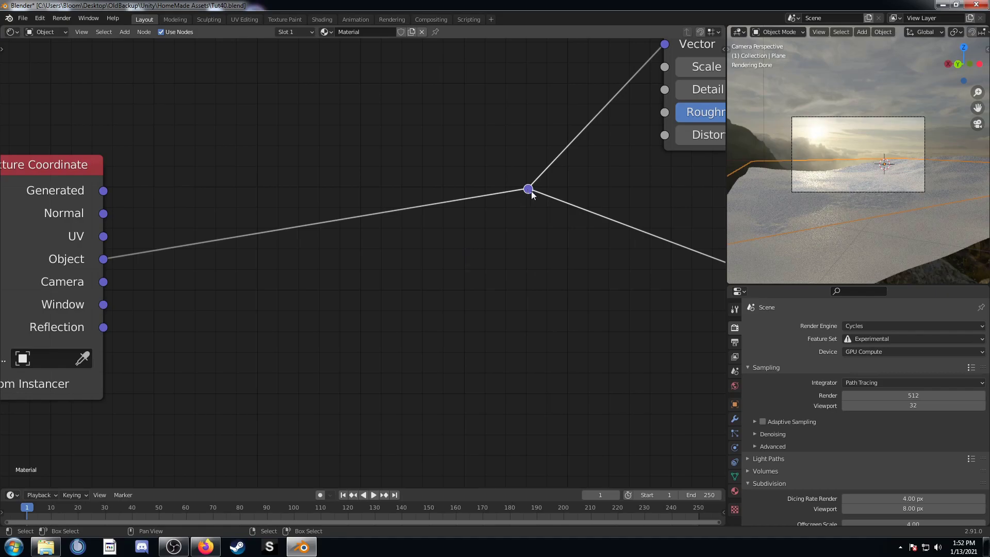
Insert a Vector Math node set to Add on the link between the Texture Coordinate's Object output and the reroute point
{"action": "middle_click_drag", "start_coordinate": [527, 196], "coordinate": [629, 213]}
{"action": "key", "text": "shift+a"}
{"action": "left_click", "coordinate": [439, 363]}
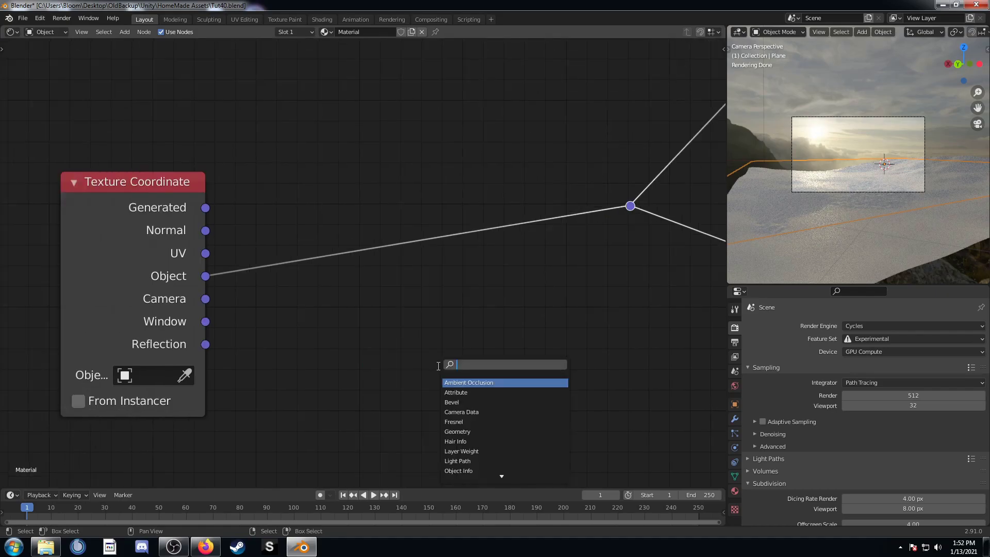
{"action": "type", "text": "mathg"}
{"action": "key", "text": "BackSpace"}
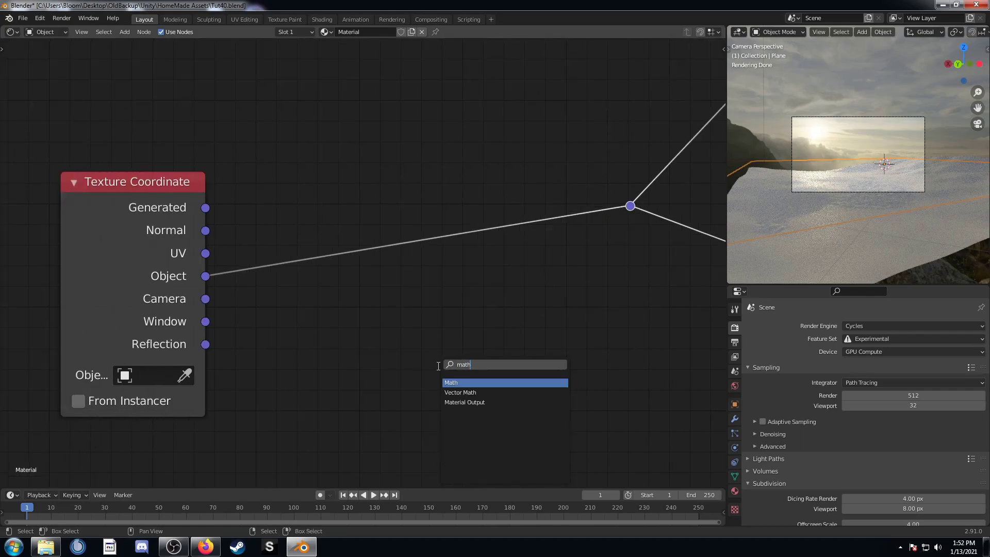
{"action": "key", "text": "Down"}
{"action": "key", "text": "Return"}
{"action": "left_click", "coordinate": [395, 90]}
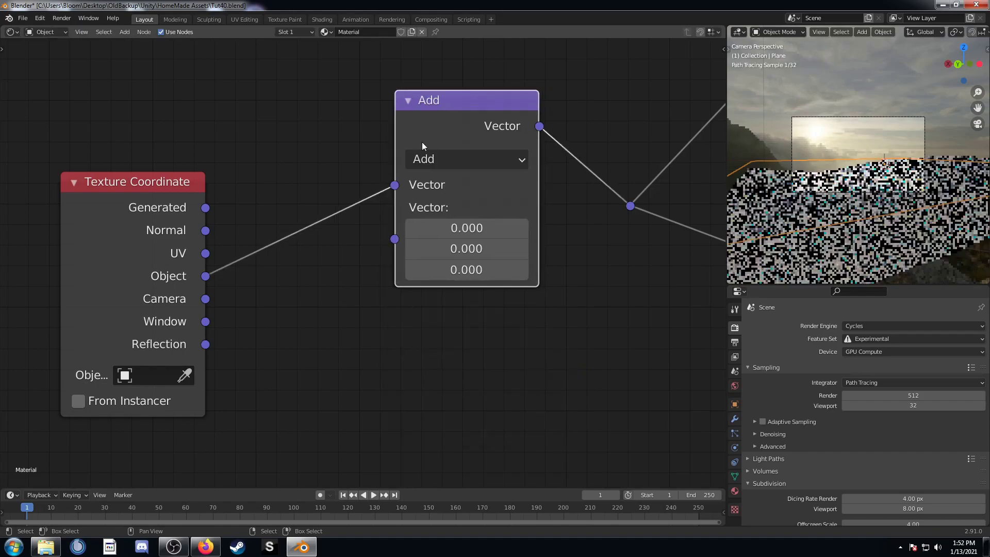
{"action": "scroll", "coordinate": [444, 201], "scroll_direction": "down", "scroll_amount": 4}
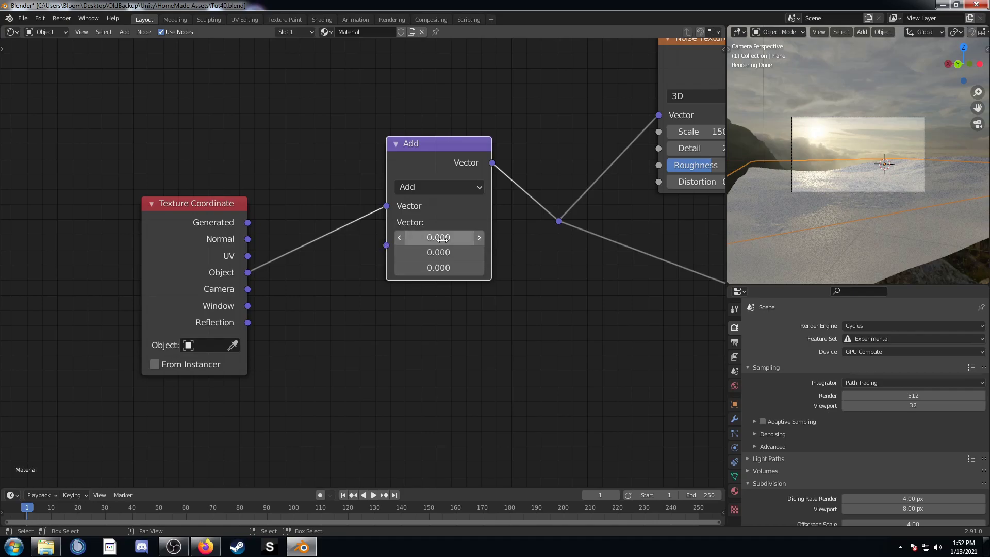
{"action": "middle_click_drag", "start_coordinate": [481, 346], "coordinate": [389, 403]}
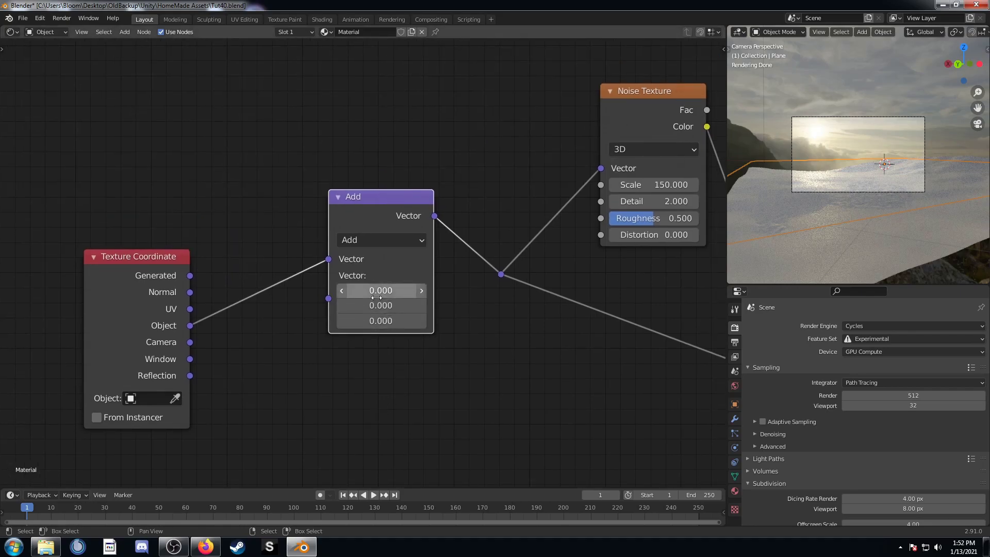
{"action": "scroll", "coordinate": [378, 397], "scroll_direction": "up", "scroll_amount": 3}
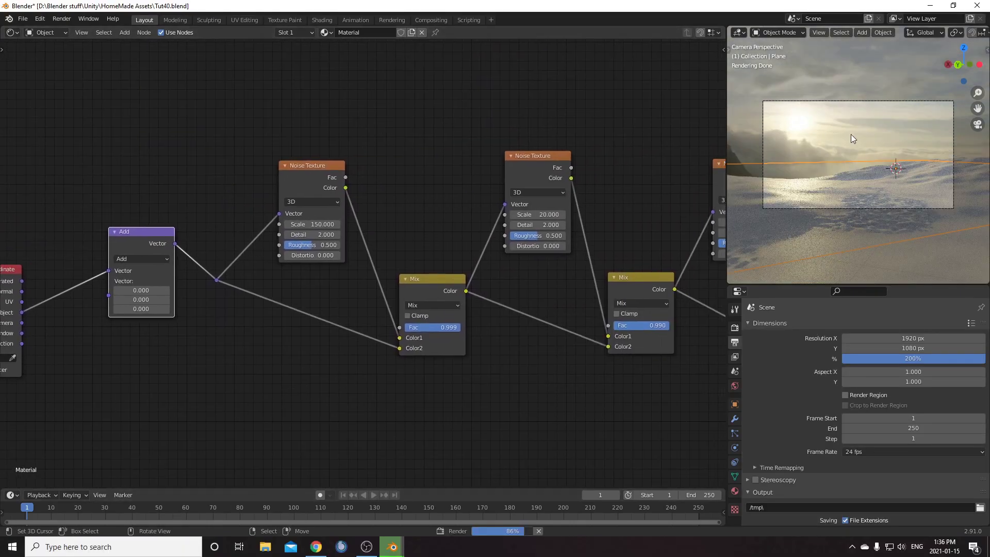
Examine the chain of three Noise Texture and Mix node pairs that distorts the coordinates, including their Scale and Fac values
{"action": "middle_click_drag", "start_coordinate": [502, 348], "coordinate": [404, 334]}
{"action": "scroll", "coordinate": [565, 330], "scroll_direction": "up", "scroll_amount": 3}
{"action": "scroll", "coordinate": [527, 338], "scroll_direction": "up", "scroll_amount": 2}
{"action": "scroll", "coordinate": [430, 345], "scroll_direction": "down", "scroll_amount": 3}
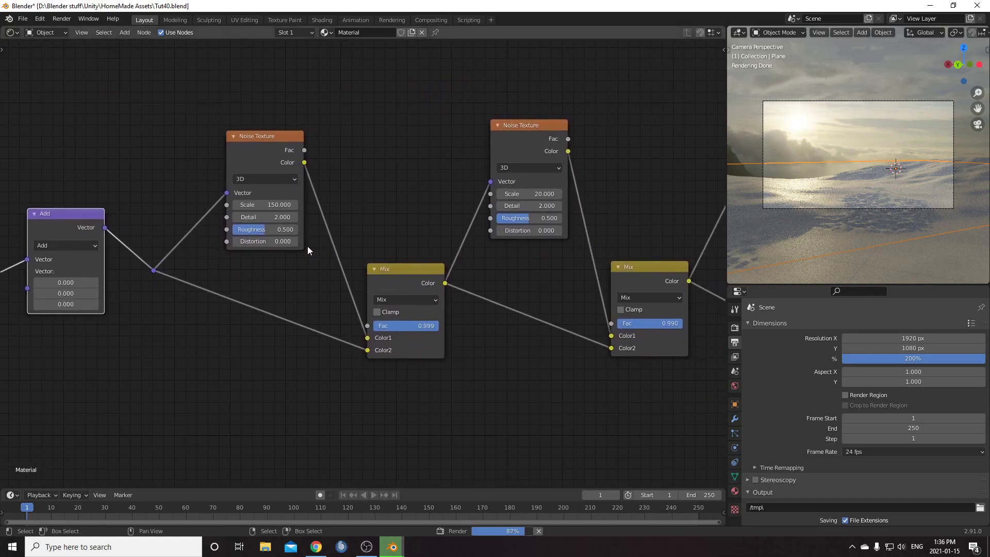
{"action": "scroll", "coordinate": [483, 327], "scroll_direction": "down", "scroll_amount": 3}
{"action": "middle_click_drag", "start_coordinate": [483, 326], "coordinate": [413, 344]}
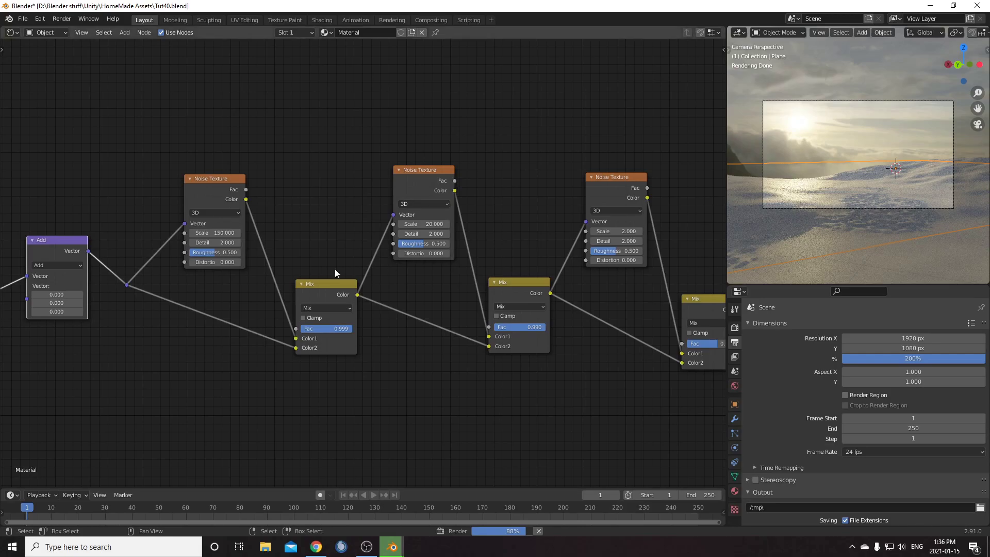
{"action": "scroll", "coordinate": [335, 345], "scroll_direction": "up", "scroll_amount": 2}
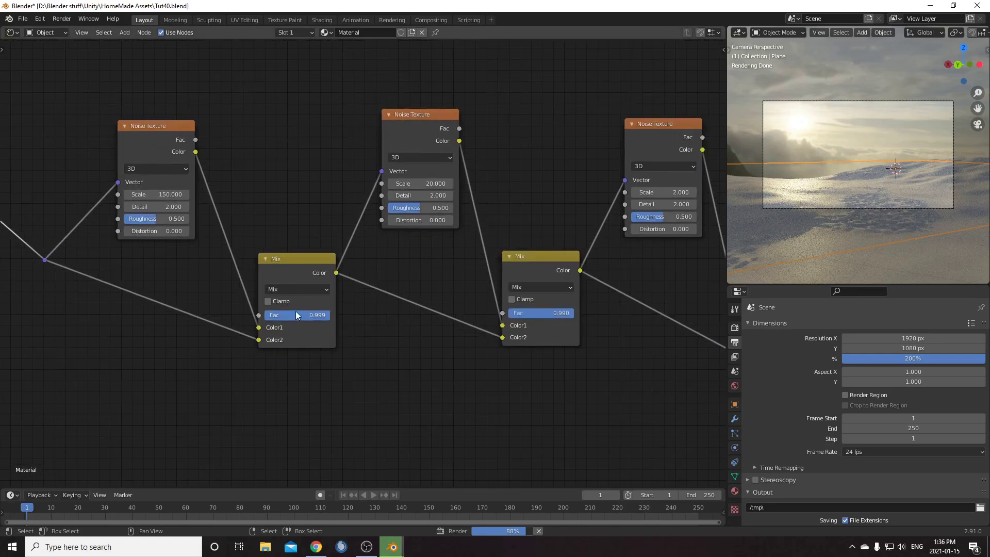
{"action": "middle_click_drag", "start_coordinate": [427, 348], "coordinate": [263, 341]}
{"action": "middle_click_drag", "start_coordinate": [429, 352], "coordinate": [450, 375]}
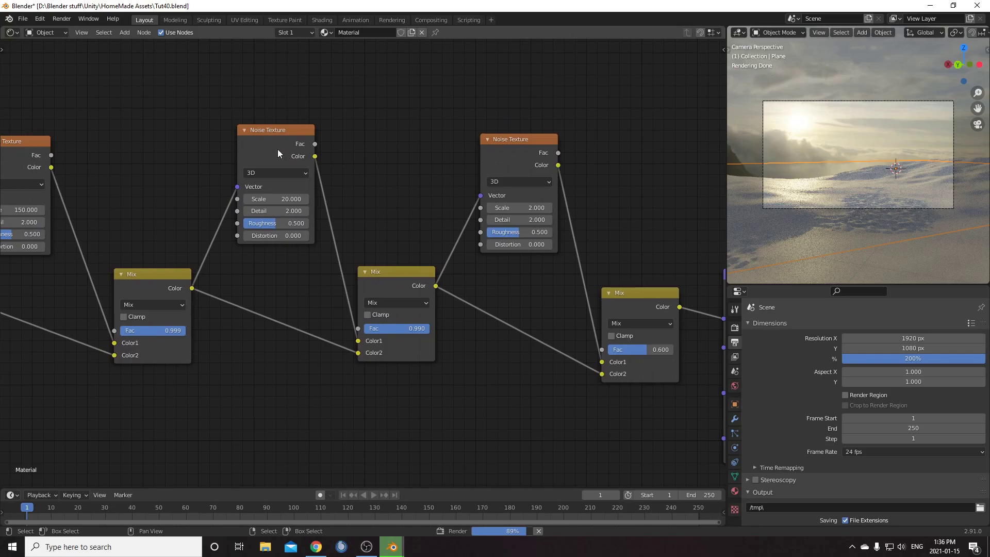
{"action": "middle_click_drag", "start_coordinate": [298, 340], "coordinate": [392, 340]}
{"action": "scroll", "coordinate": [323, 372], "scroll_direction": "down", "scroll_amount": 1}
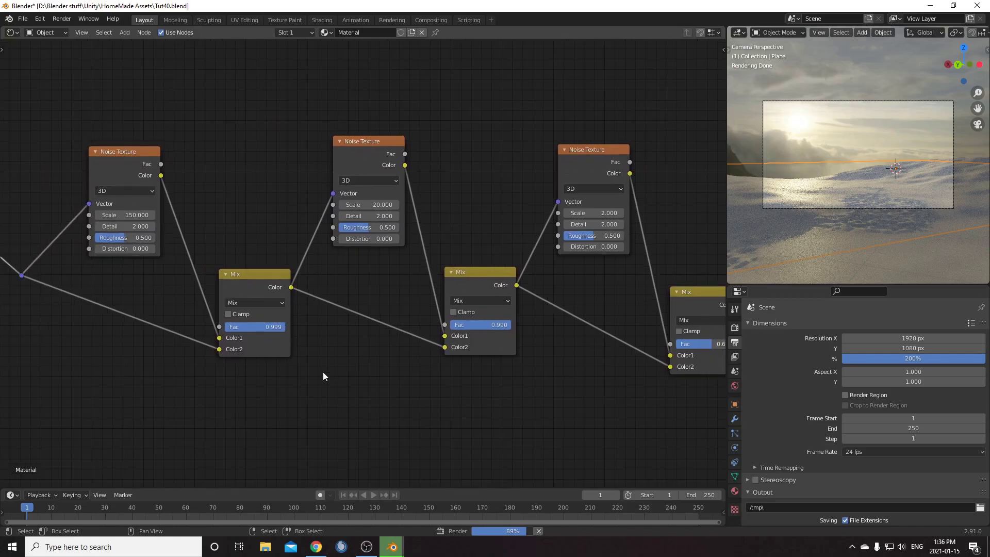
{"action": "scroll", "coordinate": [265, 335], "scroll_direction": "up", "scroll_amount": 2}
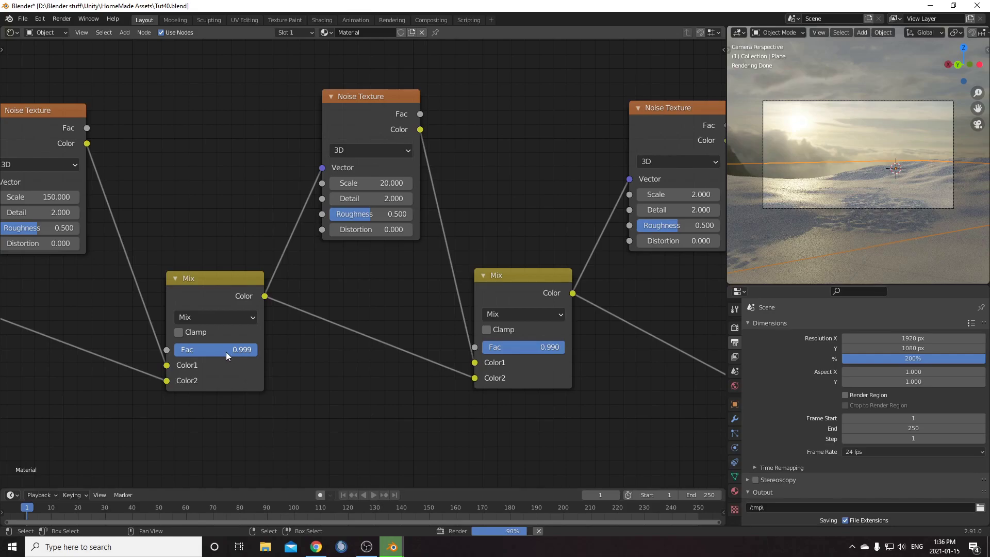
{"action": "scroll", "coordinate": [226, 352], "scroll_direction": "down", "scroll_amount": 2}
{"action": "left_click_drag", "start_coordinate": [122, 159], "coordinate": [124, 151]}
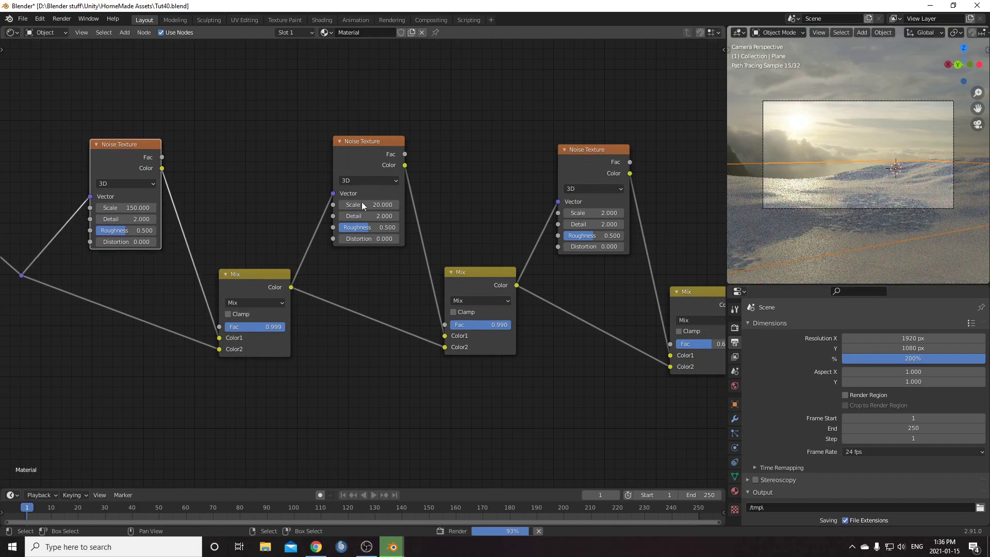
{"action": "scroll", "coordinate": [479, 432], "scroll_direction": "down", "scroll_amount": 1}
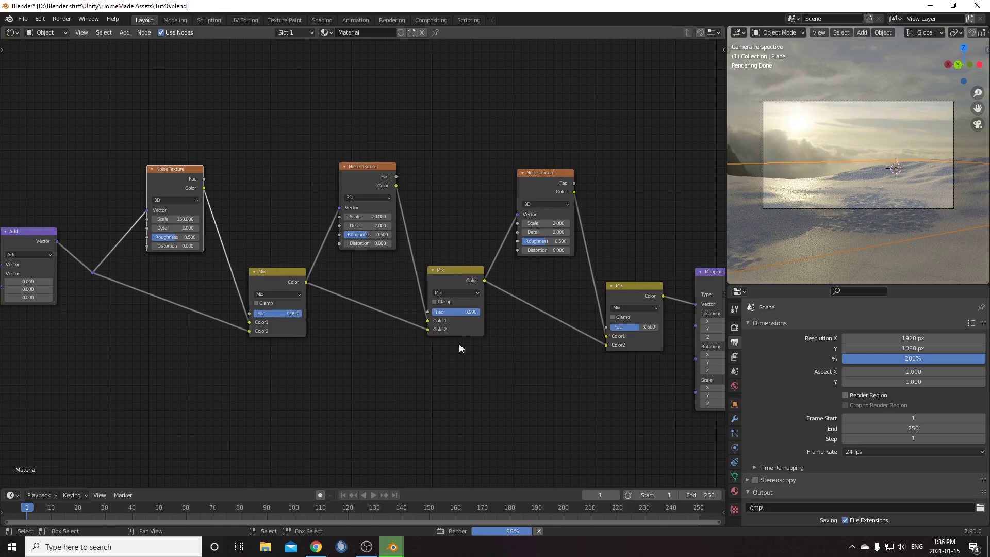
Examine the displacement branch's Noise Texture, ColorRamp, Multiply and Mix nodes past the Mapping node
{"action": "scroll", "coordinate": [459, 344], "scroll_direction": "down", "scroll_amount": 4}
{"action": "middle_click_drag", "start_coordinate": [644, 342], "coordinate": [243, 375]}
{"action": "scroll", "coordinate": [243, 375], "scroll_direction": "down", "scroll_amount": 4}
{"action": "middle_click_drag", "start_coordinate": [409, 455], "coordinate": [389, 158]}
{"action": "scroll", "coordinate": [389, 157], "scroll_direction": "up", "scroll_amount": 5}
{"action": "middle_click_drag", "start_coordinate": [353, 223], "coordinate": [378, 381]}
{"action": "scroll", "coordinate": [377, 381], "scroll_direction": "up", "scroll_amount": 5}
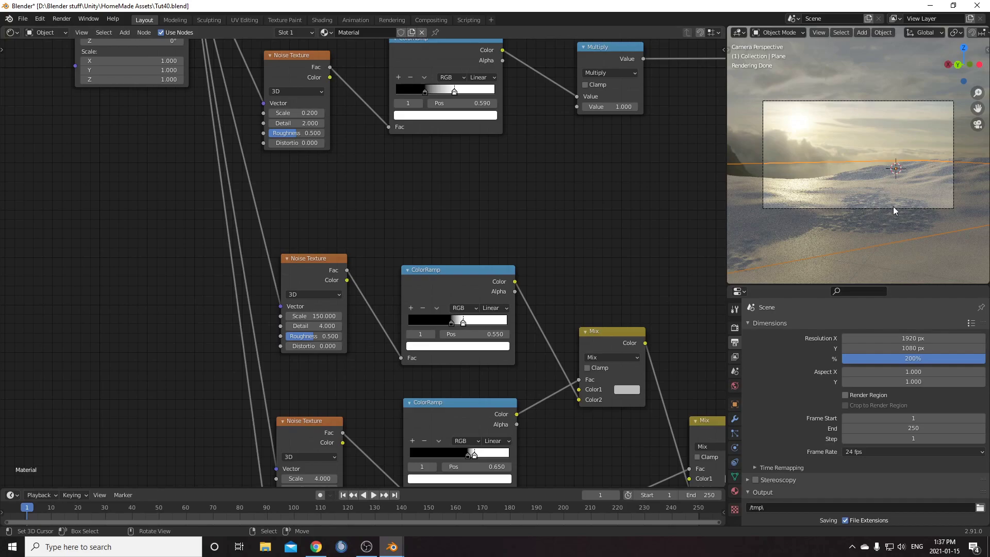
Examine the fine noise's two ColorRamps, the Bump node and the Principled BSDF settings against the rendered snow
{"action": "scroll", "coordinate": [428, 389], "scroll_direction": "down", "scroll_amount": 5}
{"action": "middle_click_drag", "start_coordinate": [504, 252], "coordinate": [400, 424]}
{"action": "middle_click_drag", "start_coordinate": [520, 81], "coordinate": [421, 464]}
{"action": "scroll", "coordinate": [433, 353], "scroll_direction": "up", "scroll_amount": 4}
{"action": "middle_click_drag", "start_coordinate": [433, 354], "coordinate": [426, 330]}
{"action": "scroll", "coordinate": [401, 320], "scroll_direction": "up", "scroll_amount": 3}
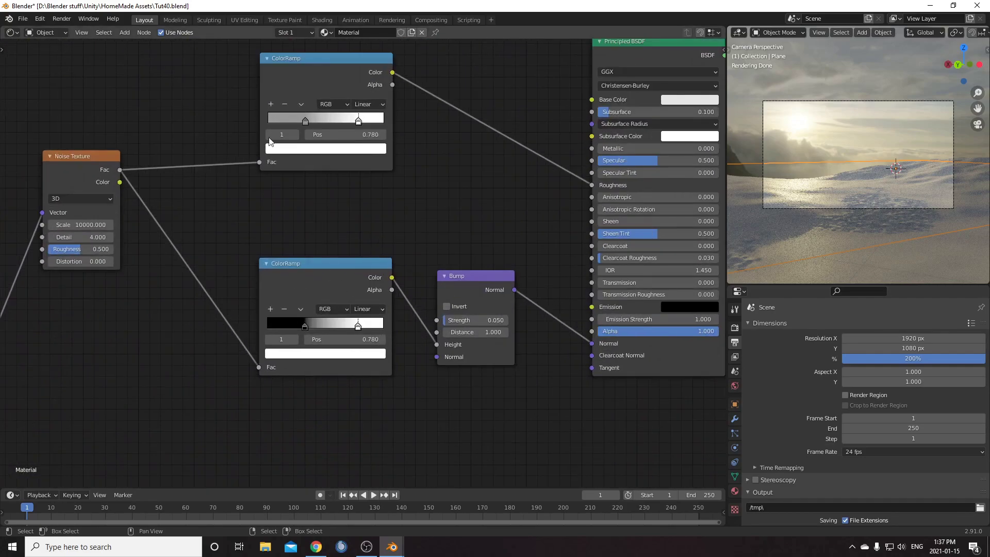
{"action": "middle_click_drag", "start_coordinate": [556, 192], "coordinate": [530, 210]}
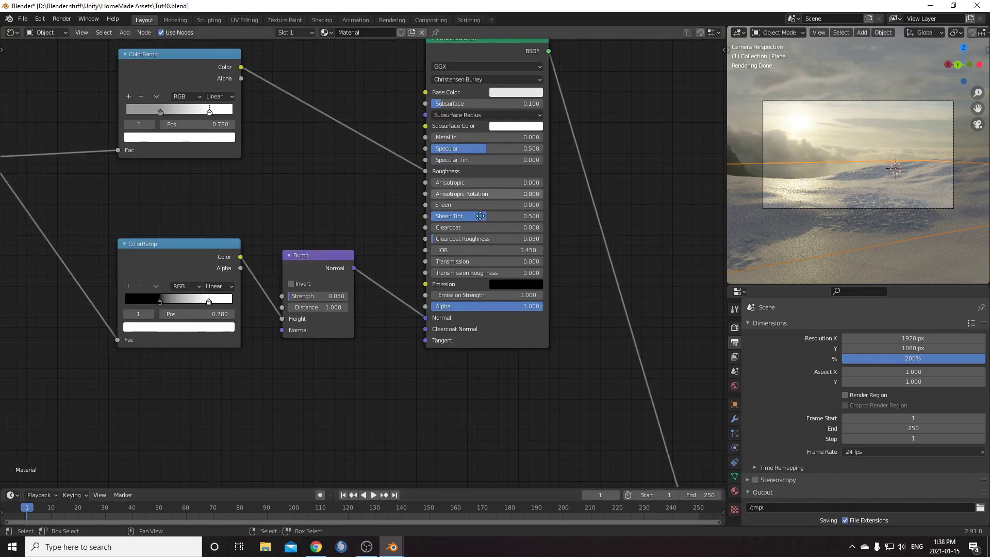
{"action": "middle_click_drag", "start_coordinate": [489, 202], "coordinate": [397, 320]}
{"action": "scroll", "coordinate": [397, 319], "scroll_direction": "up", "scroll_amount": 1}
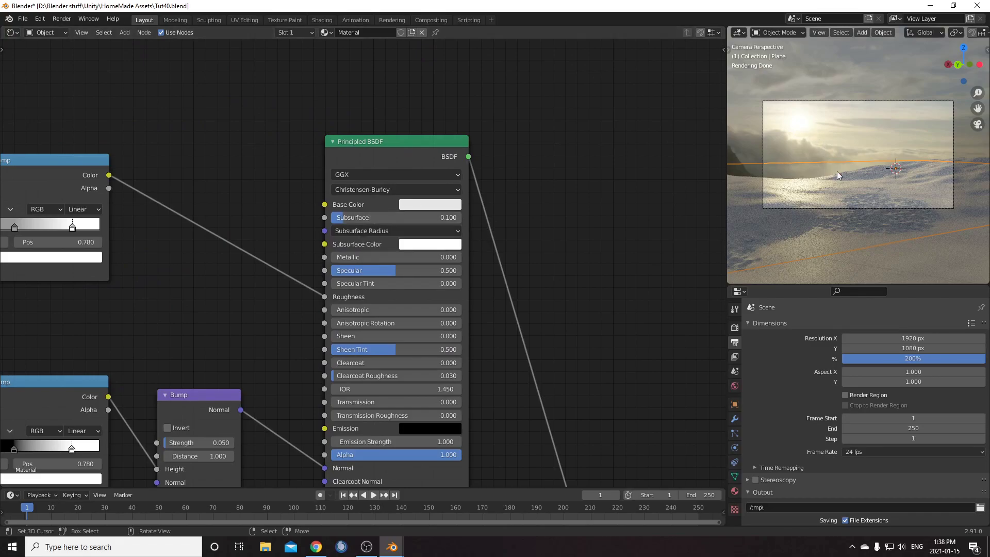
{"action": "scroll", "coordinate": [874, 210], "scroll_direction": "up", "scroll_amount": 4}
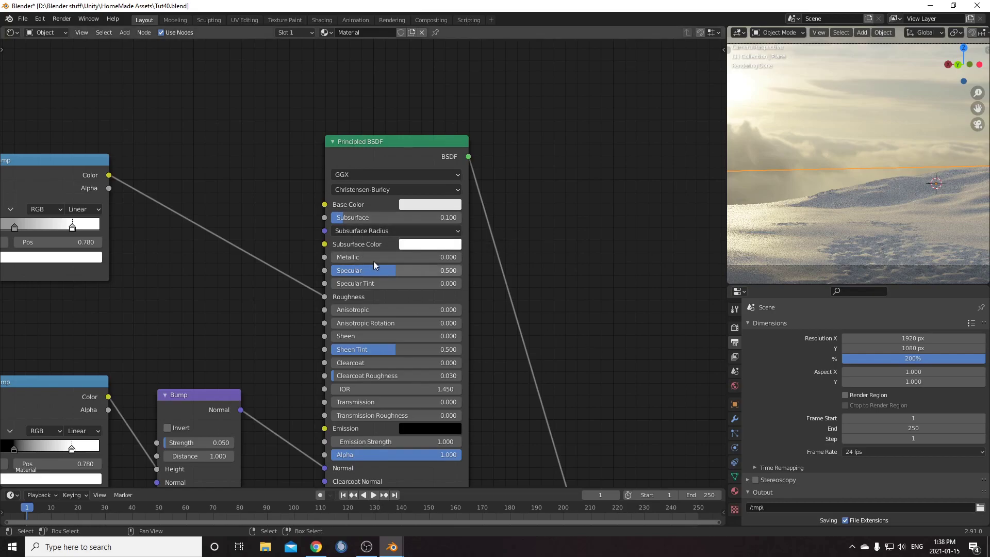
{"action": "scroll", "coordinate": [496, 372], "scroll_direction": "down", "scroll_amount": 3}
{"action": "left_click_drag", "start_coordinate": [420, 169], "coordinate": [429, 137]}
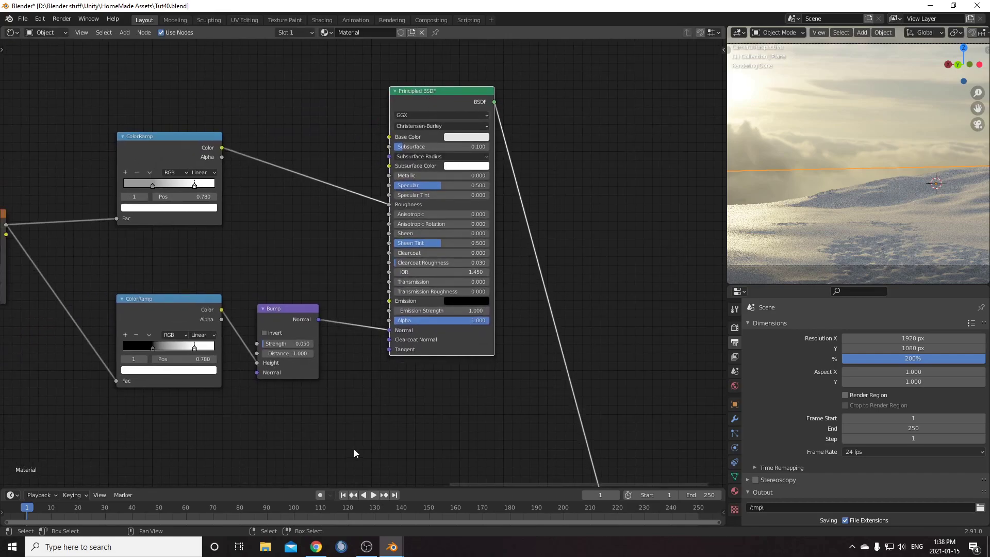
{"action": "middle_click_drag", "start_coordinate": [353, 449], "coordinate": [417, 404]}
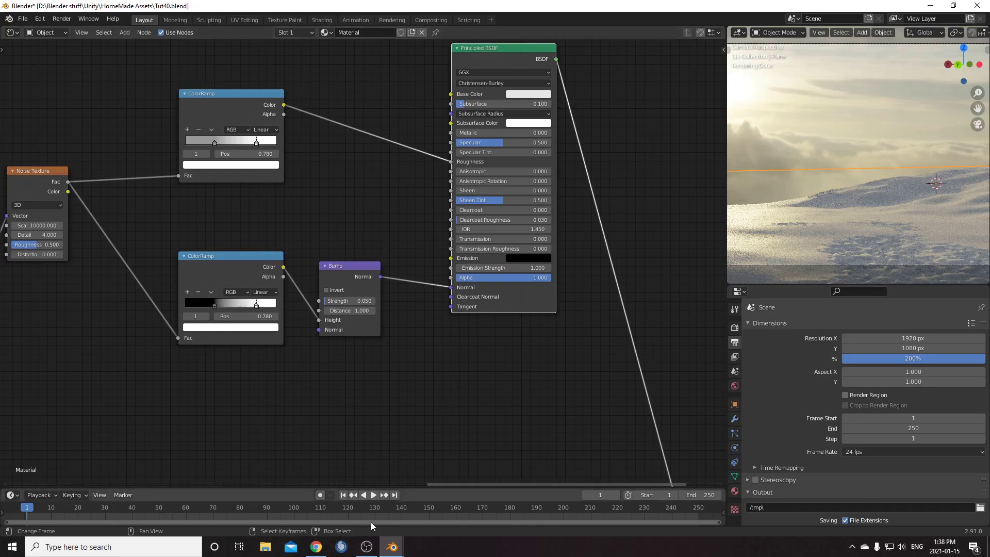